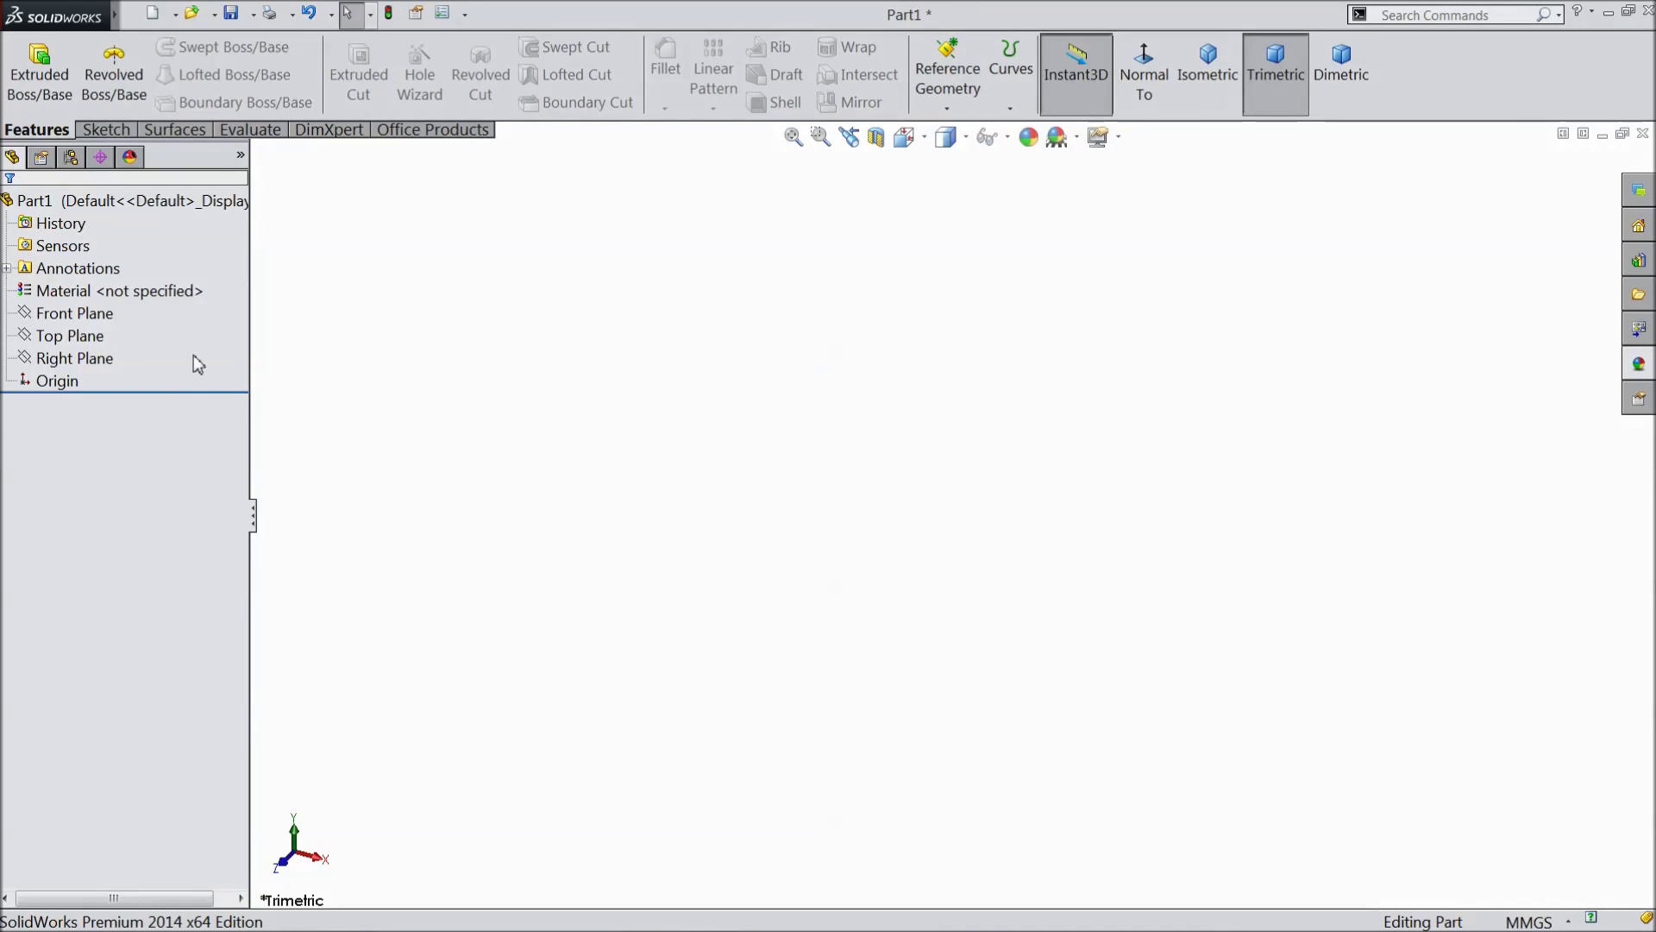
Step: Start a sketch on the Front Plane and draw a circle about 151 mm in diameter centred on the origin
left_click(75, 313)
left_click(99, 295)
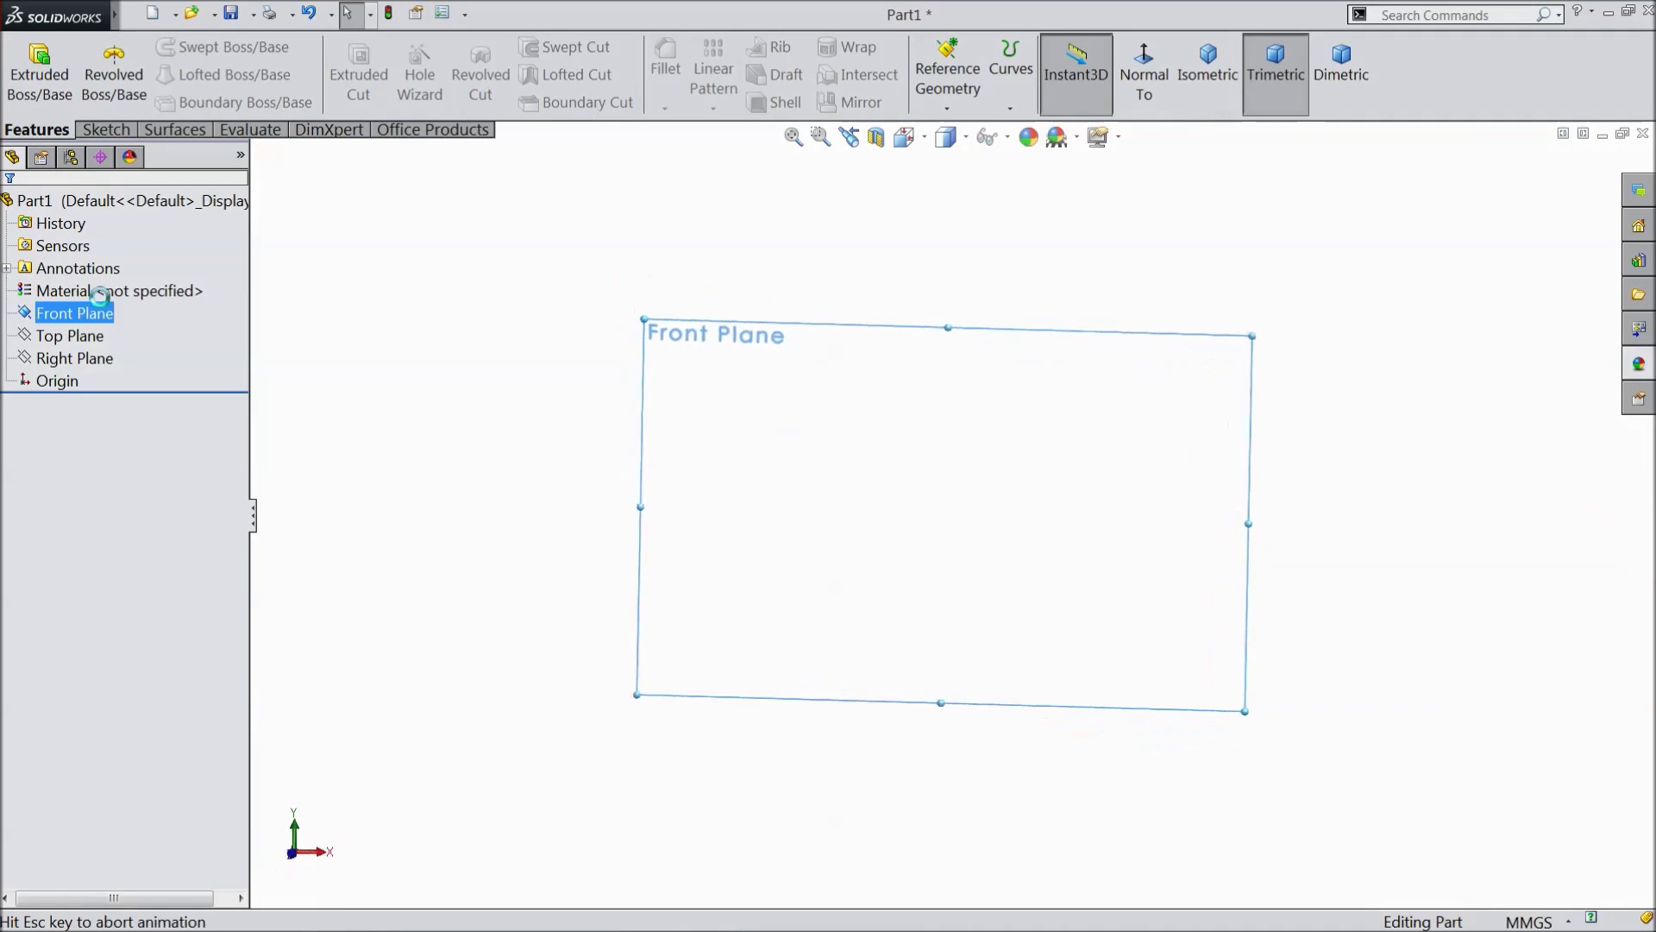
left_click(187, 47)
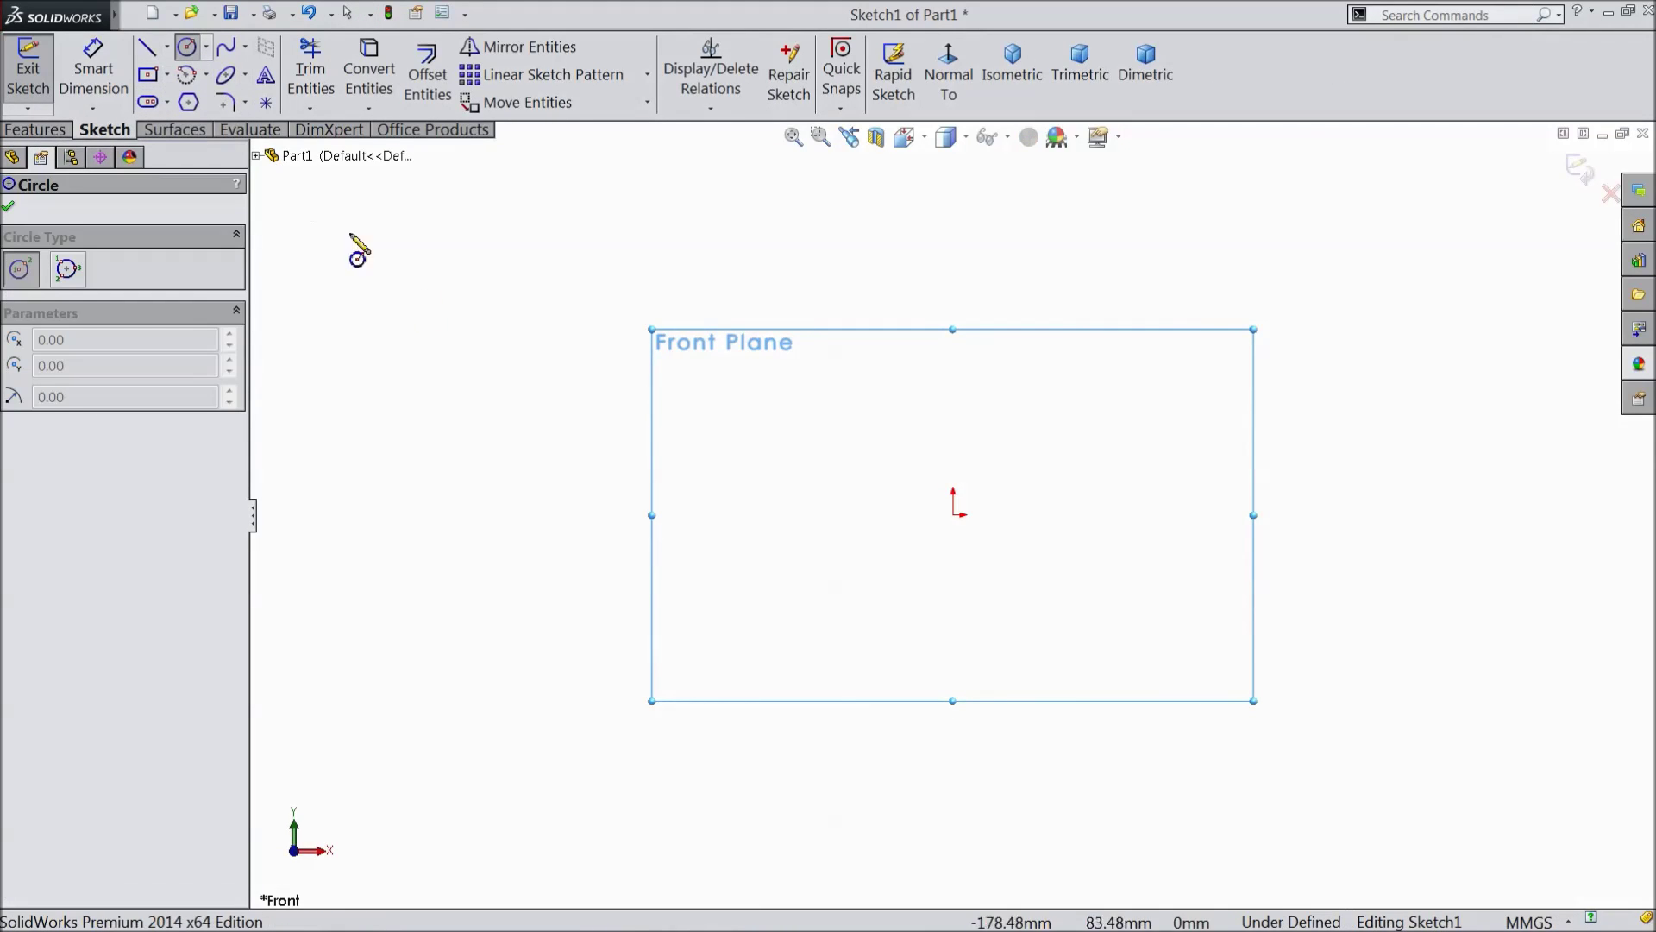
left_click(953, 514)
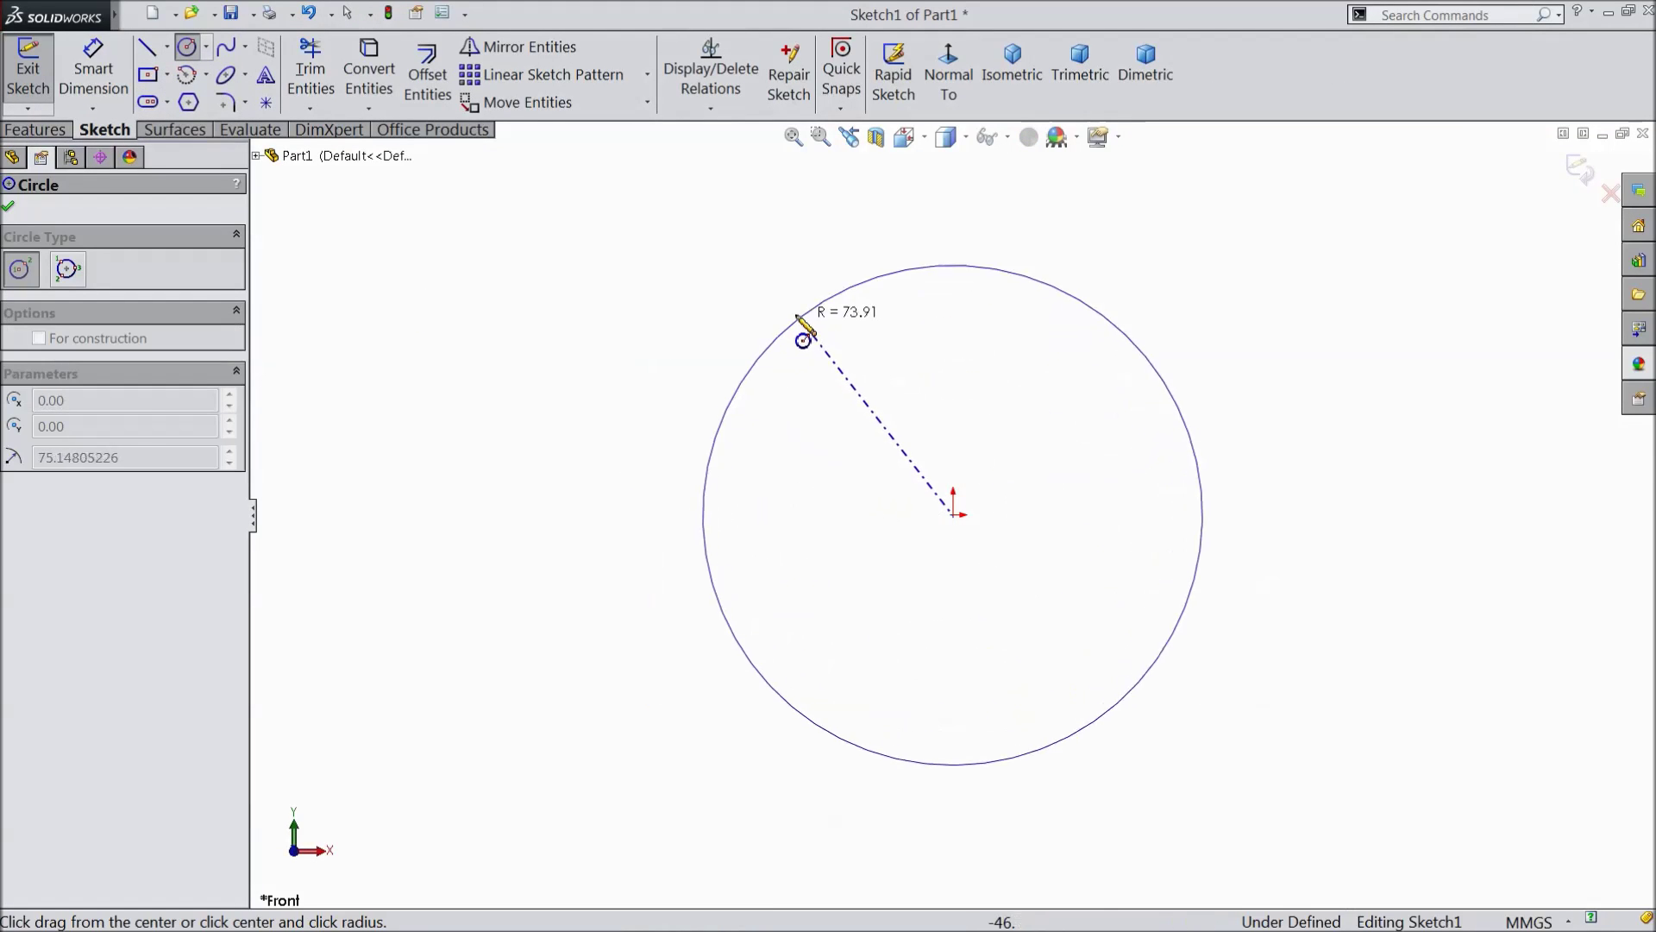
left_click(804, 329)
Step: Dimension the circle's diameter to 155 mm
left_click(93, 71)
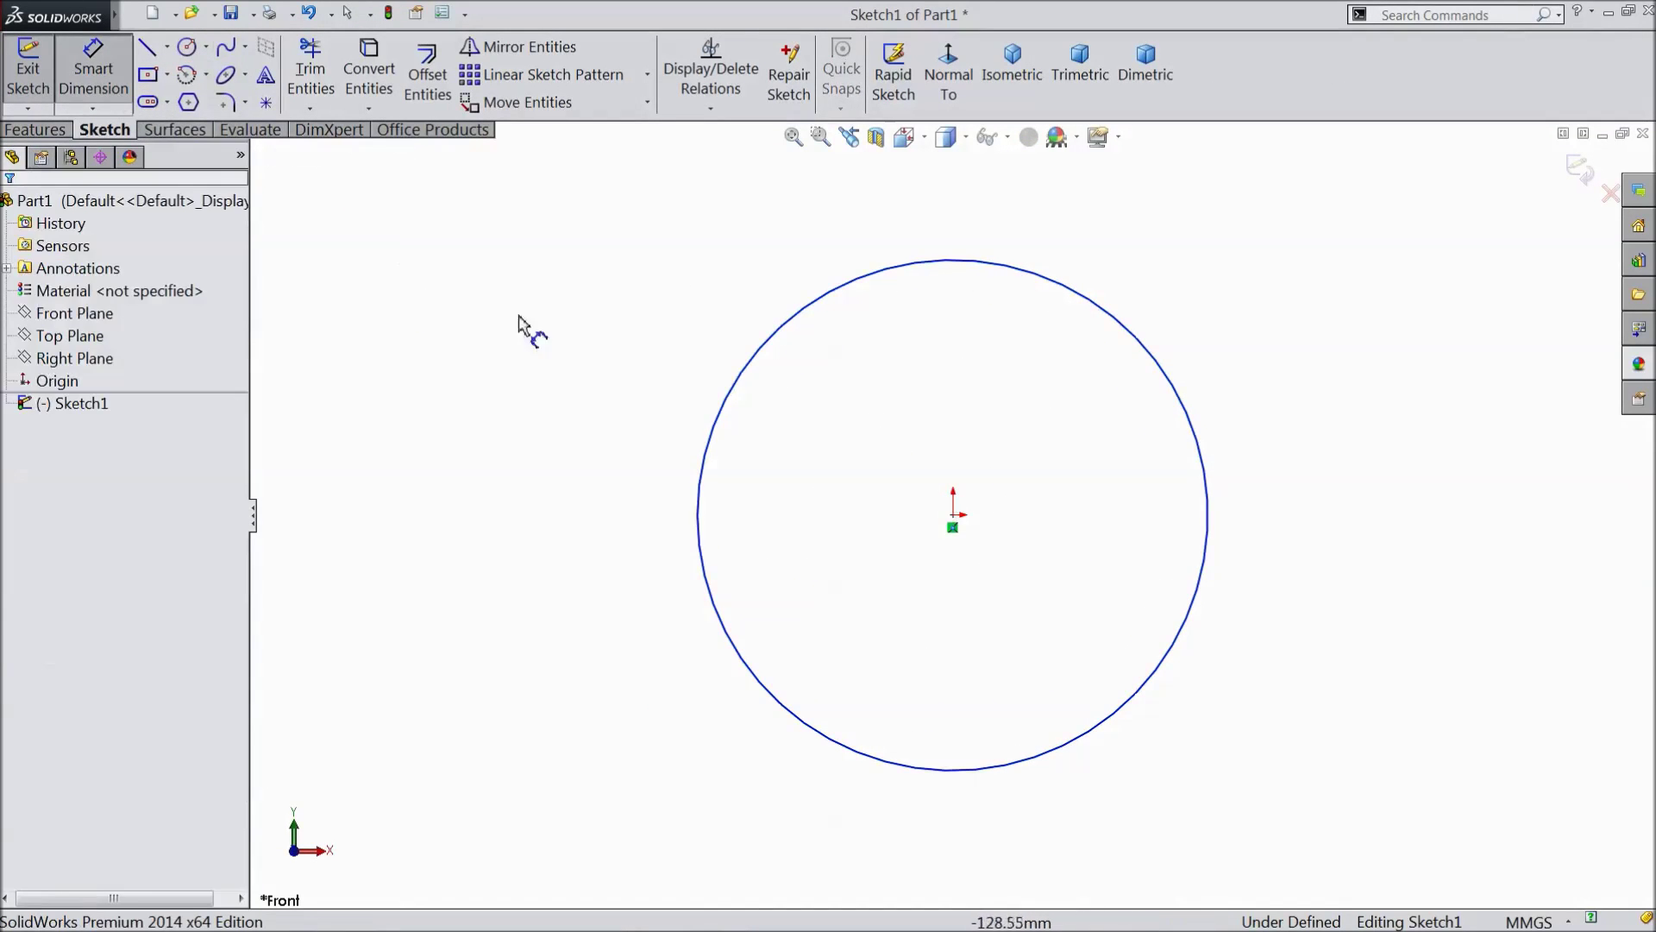
left_click(711, 428)
left_click(615, 436)
type("1")
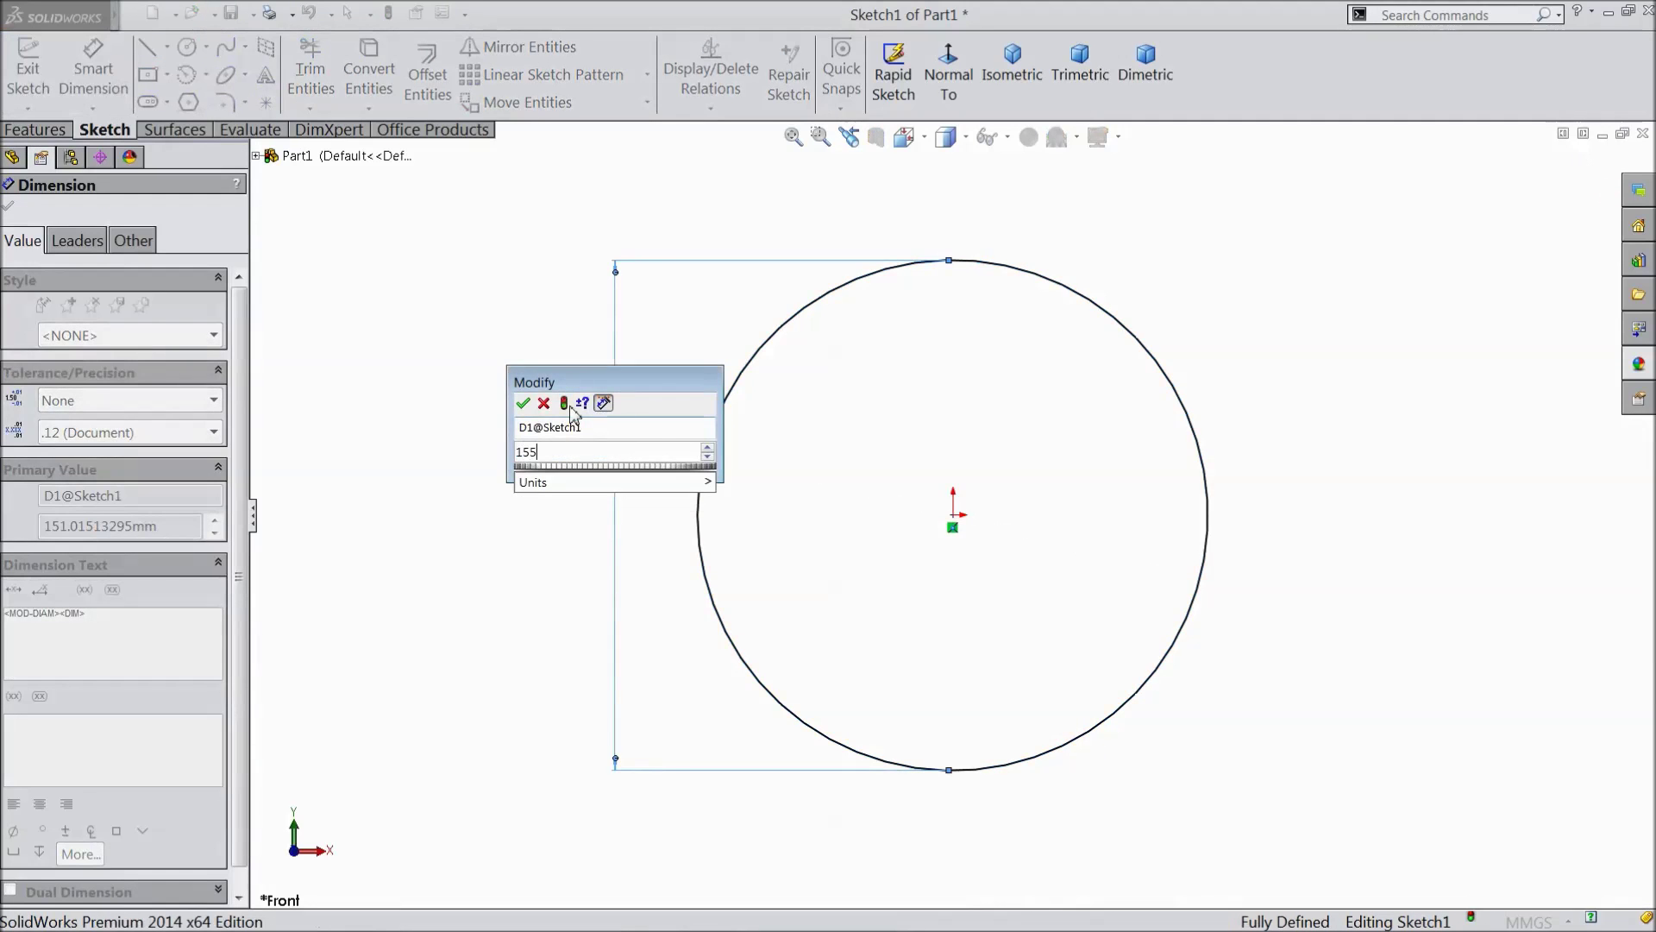
type("55")
left_click(523, 403)
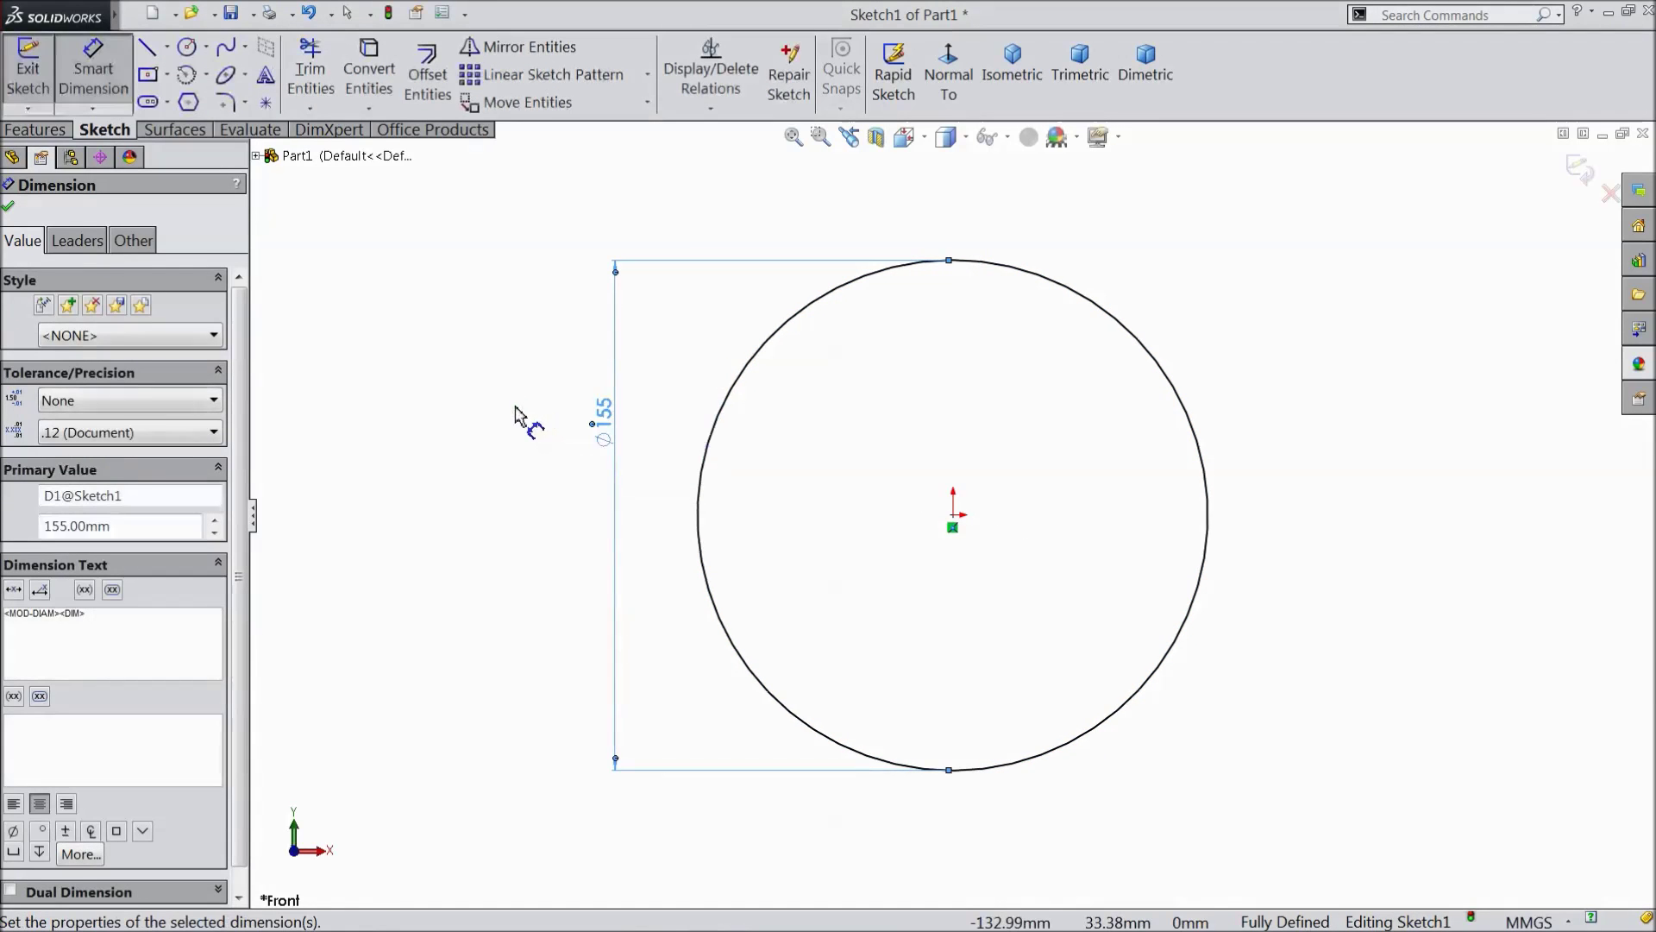
Step: Extrude the 155 mm circle as a blind boss with a depth of 30 mm
left_click(34, 129)
left_click(39, 78)
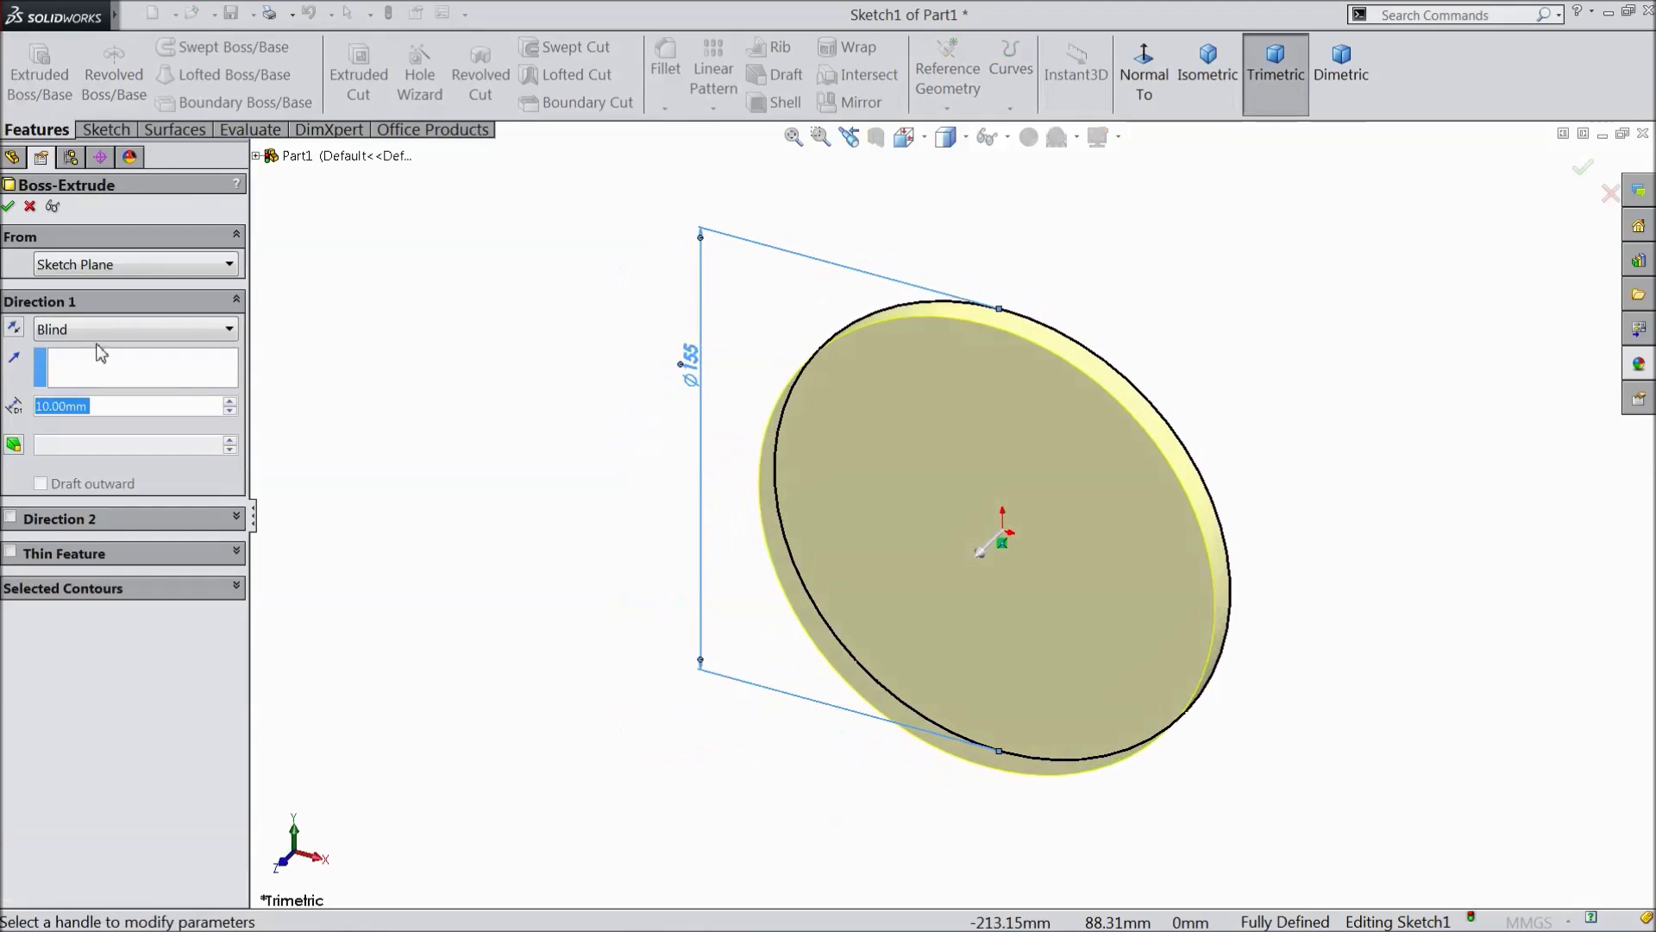
left_click(229, 400)
left_click(230, 401)
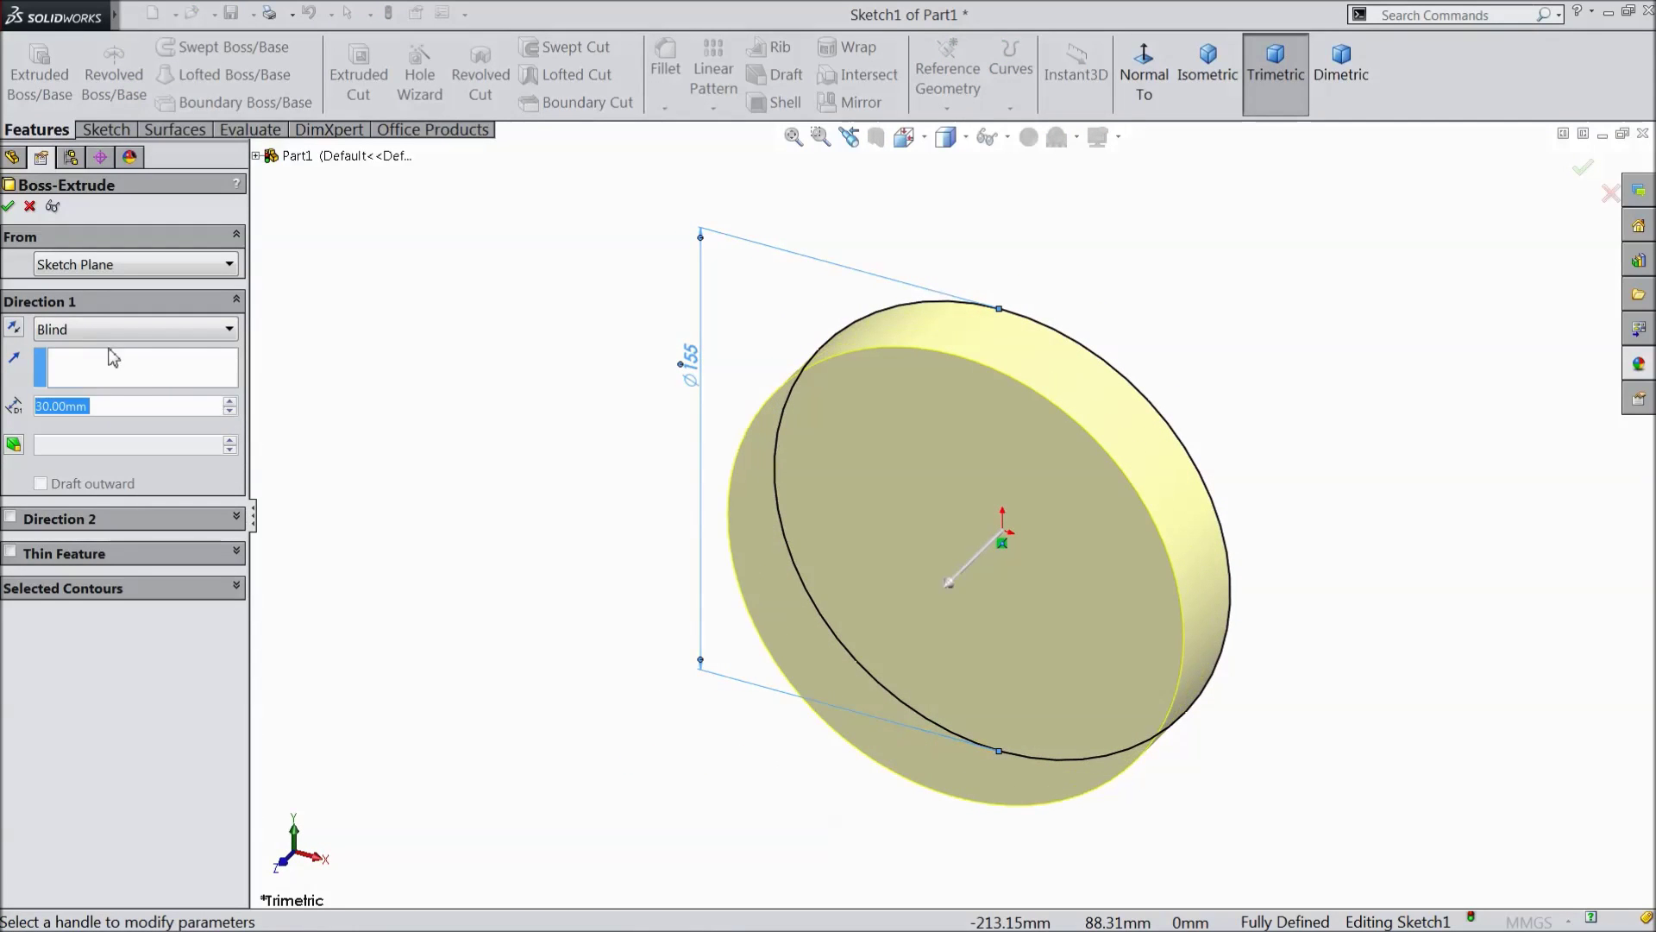
left_click(8, 207)
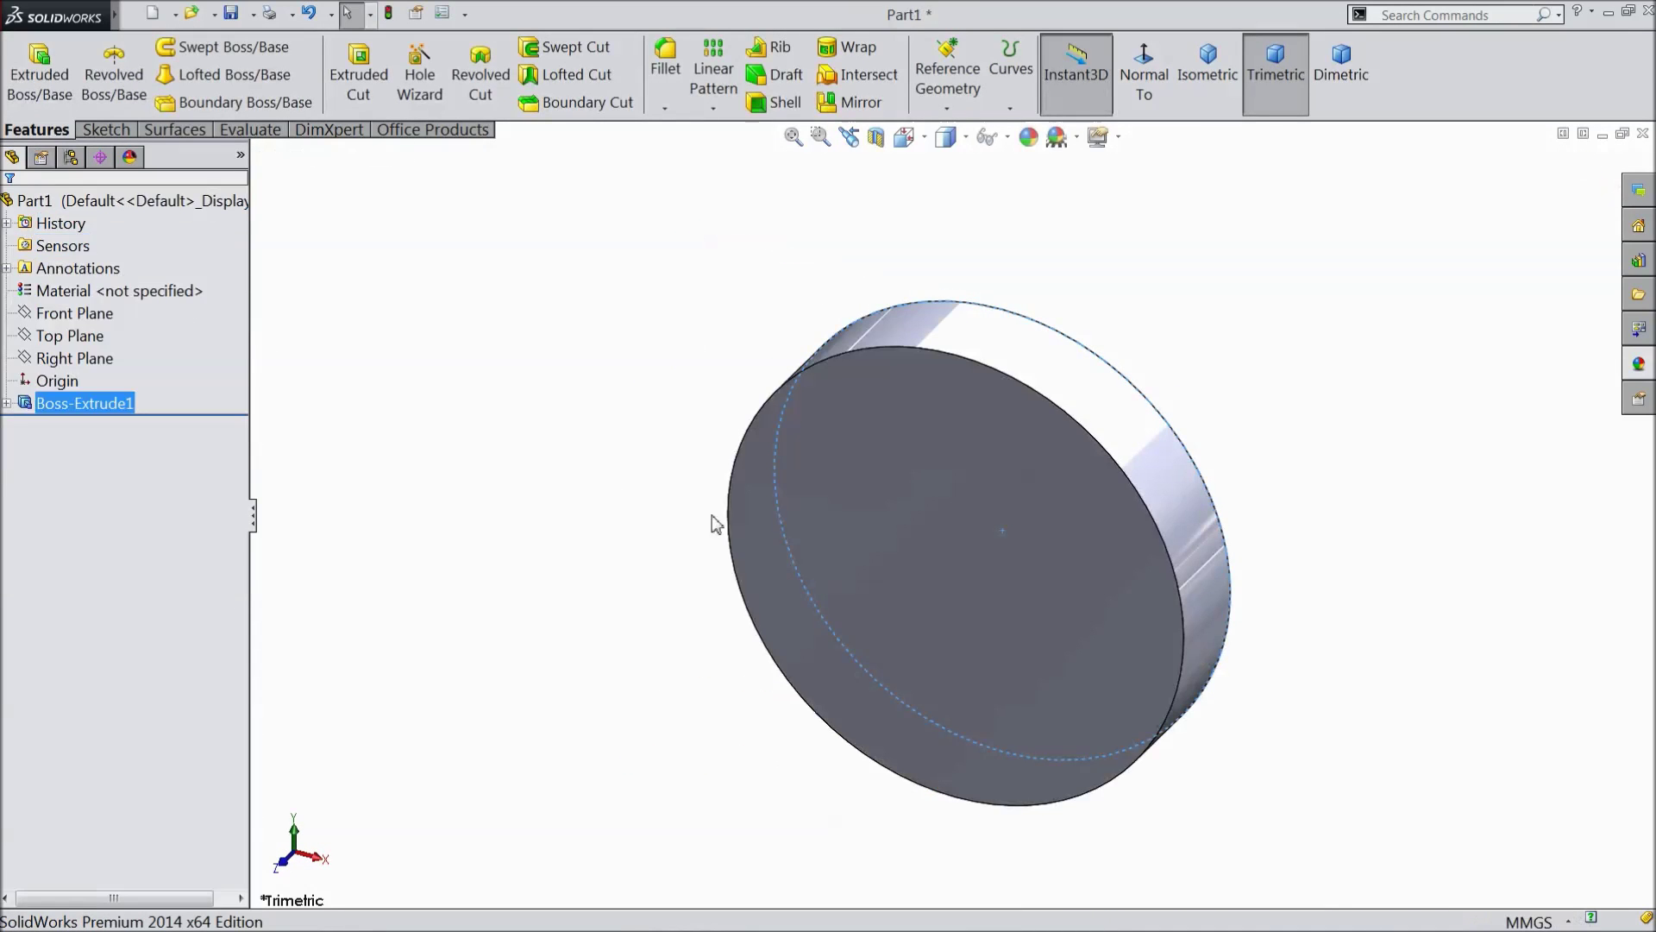
Step: Start a sketch on the disc's front face and draw a concentric circle about 133 mm in diameter
left_click(903, 537)
left_click(982, 493)
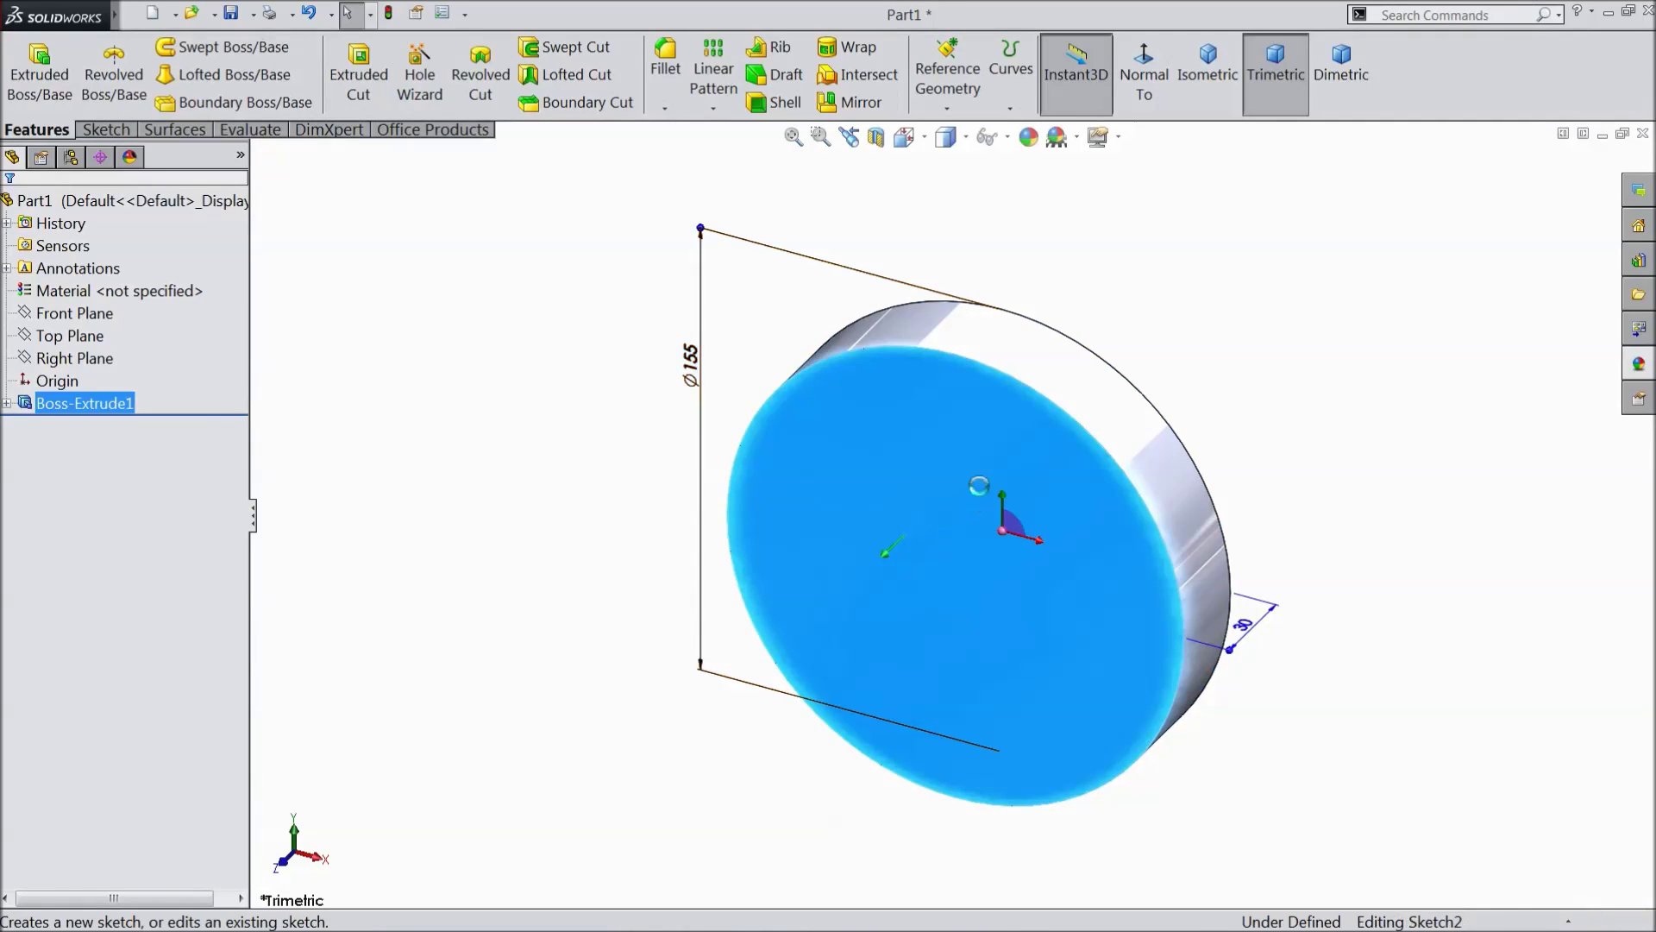
left_click(187, 49)
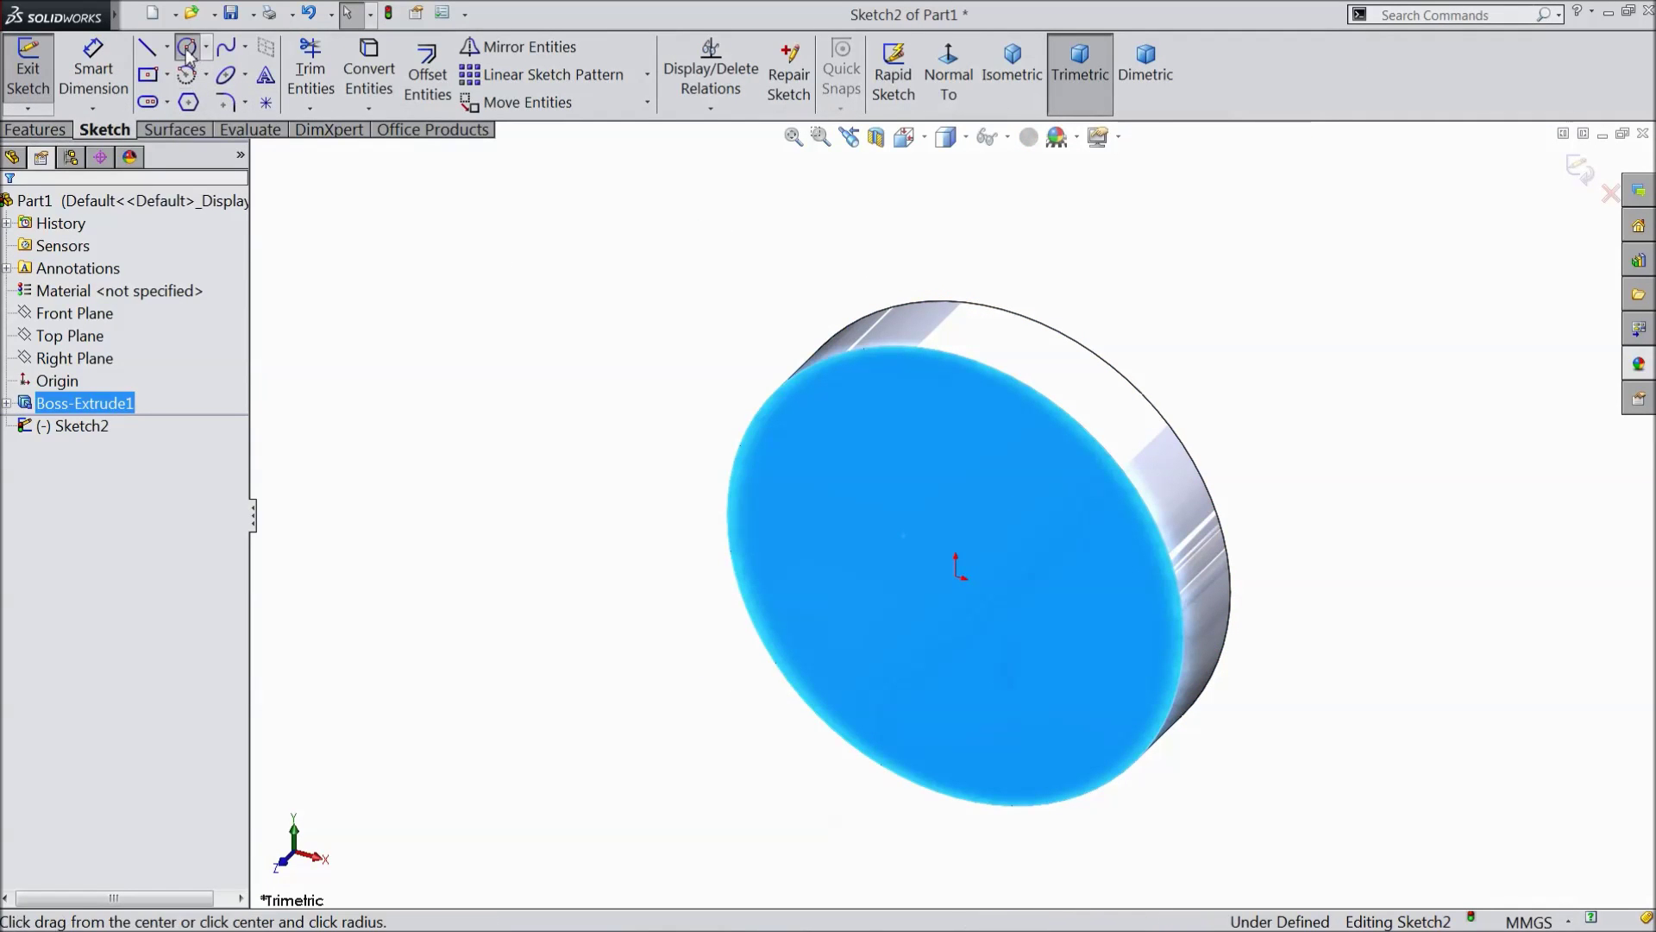
mouse_move(963, 602)
left_mouse_down()
mouse_move(858, 459)
mouse_move(802, 414)
left_mouse_up()
Step: Dimension the circle on the disc's front face to a diameter of 154 mm
left_click(121, 100)
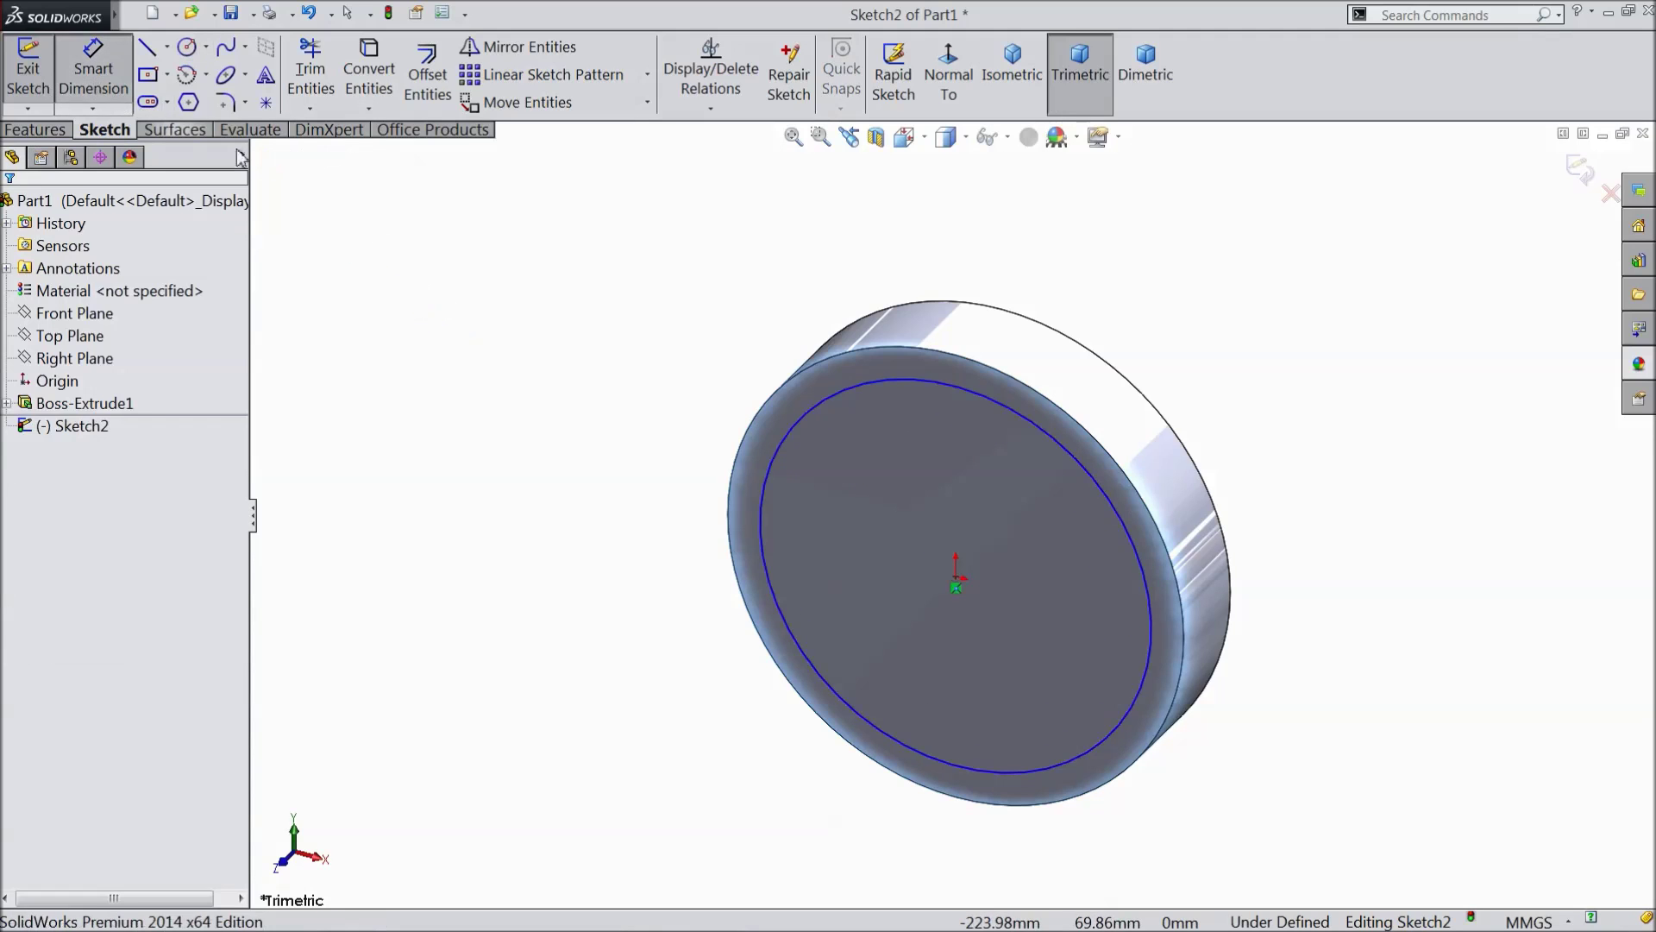
left_click(778, 472)
left_click(660, 436)
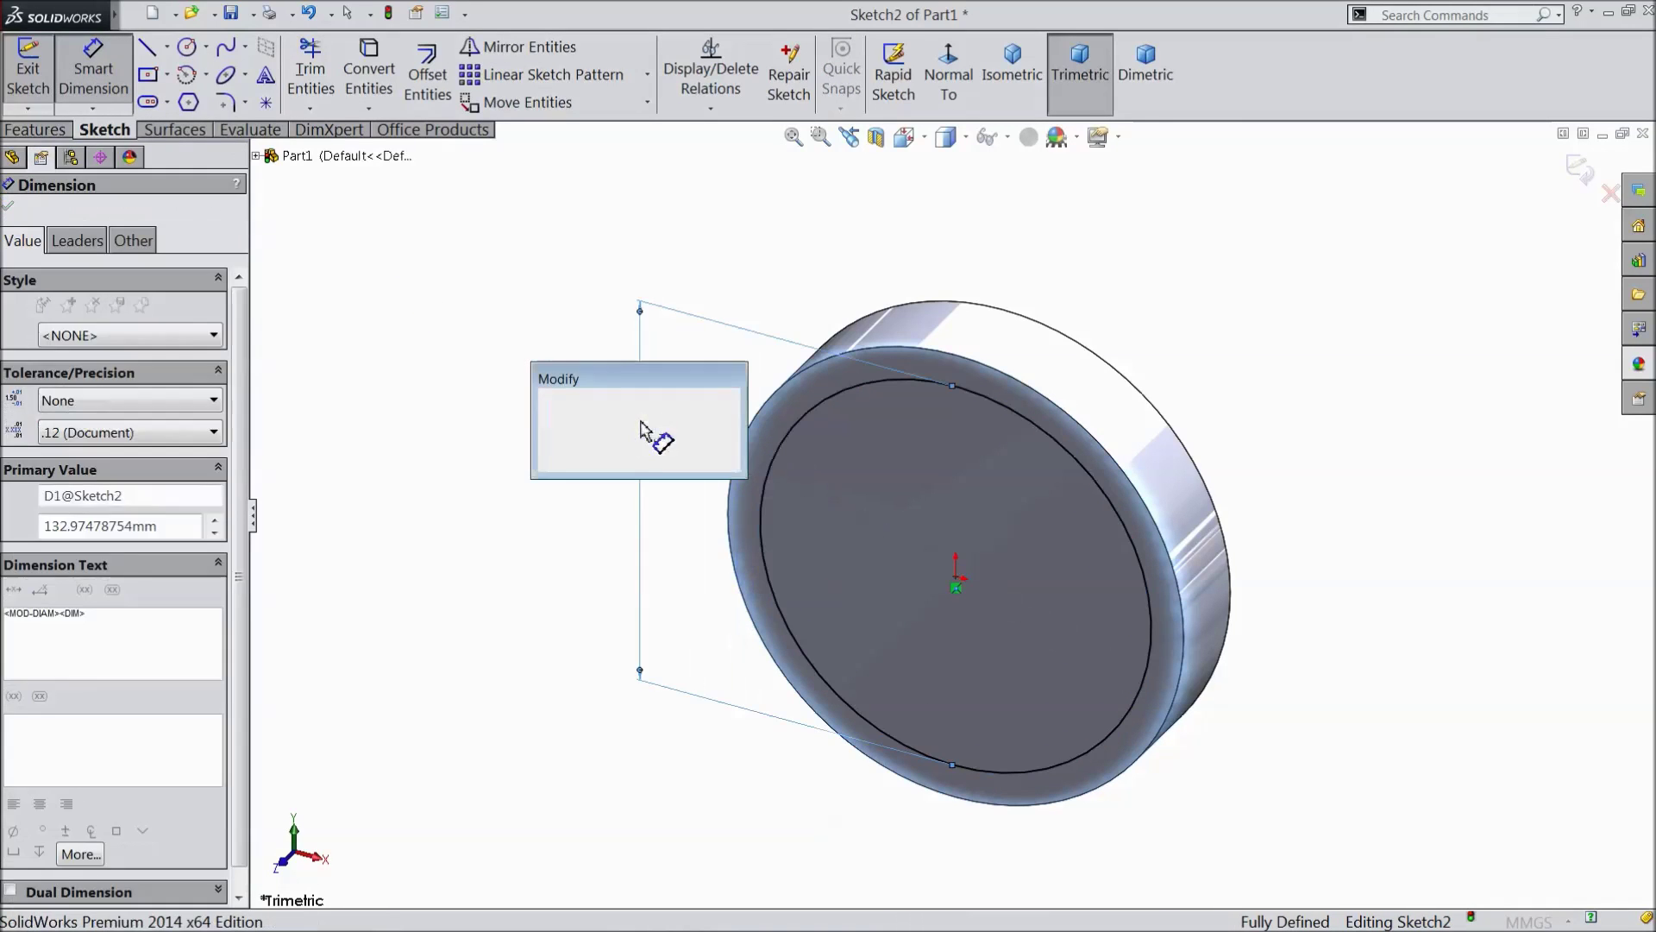
type("154")
left_click(547, 400)
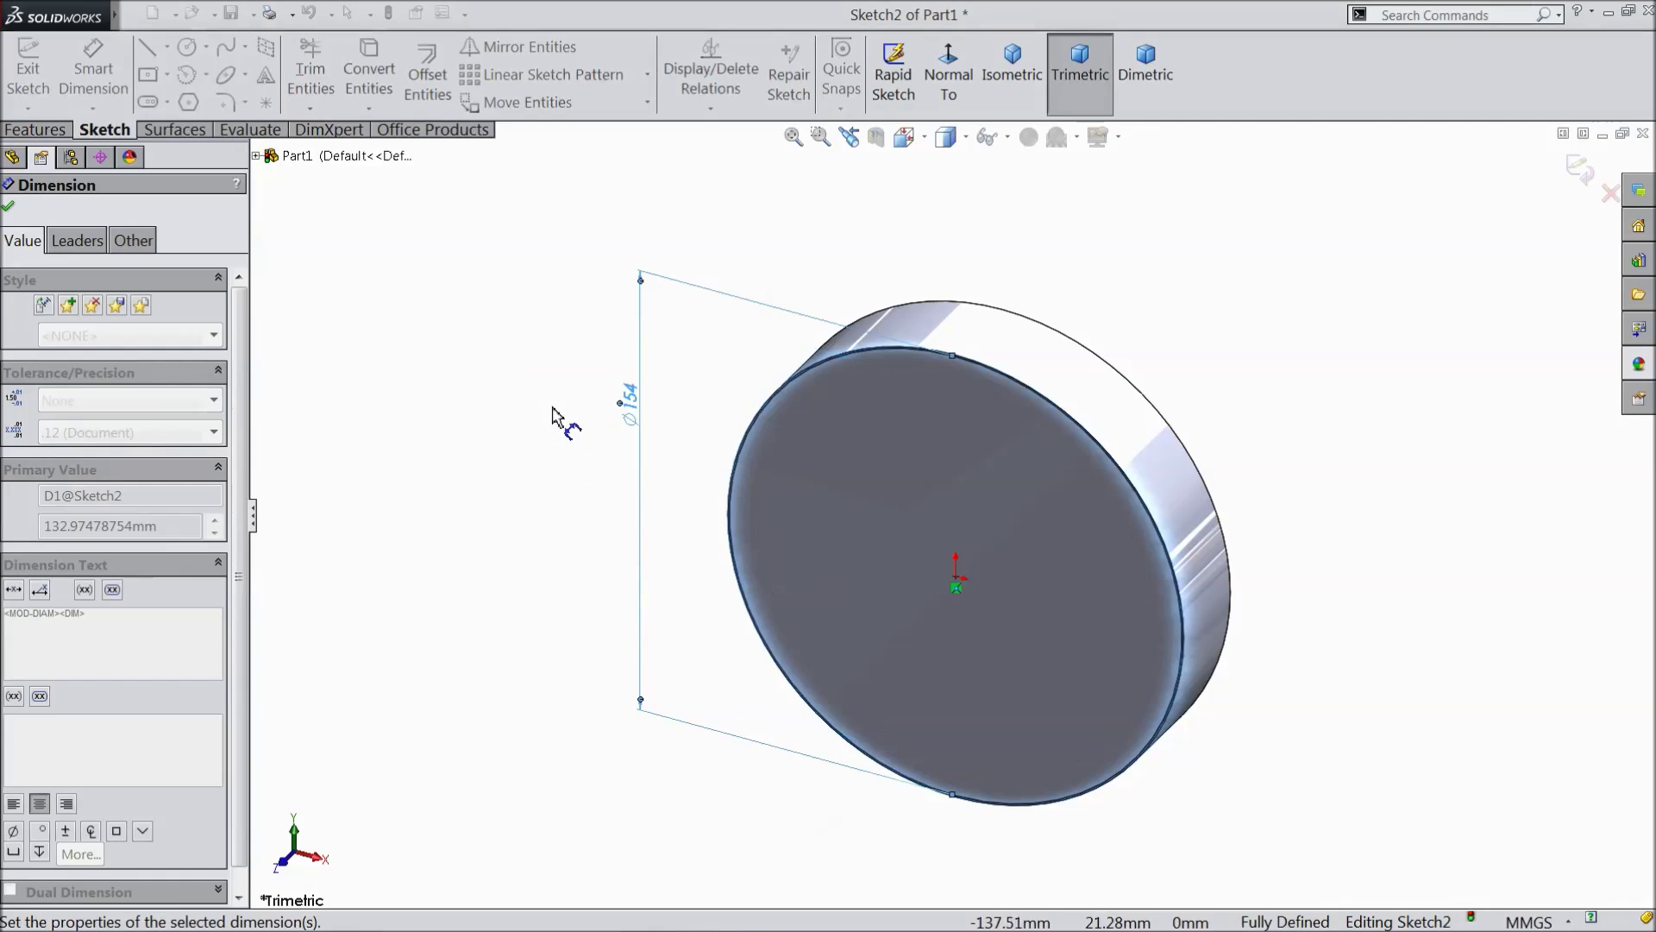
Step: Extrude the 154 mm circle as a blind boss 0.01 mm deep, merged with the disc
left_click(34, 131)
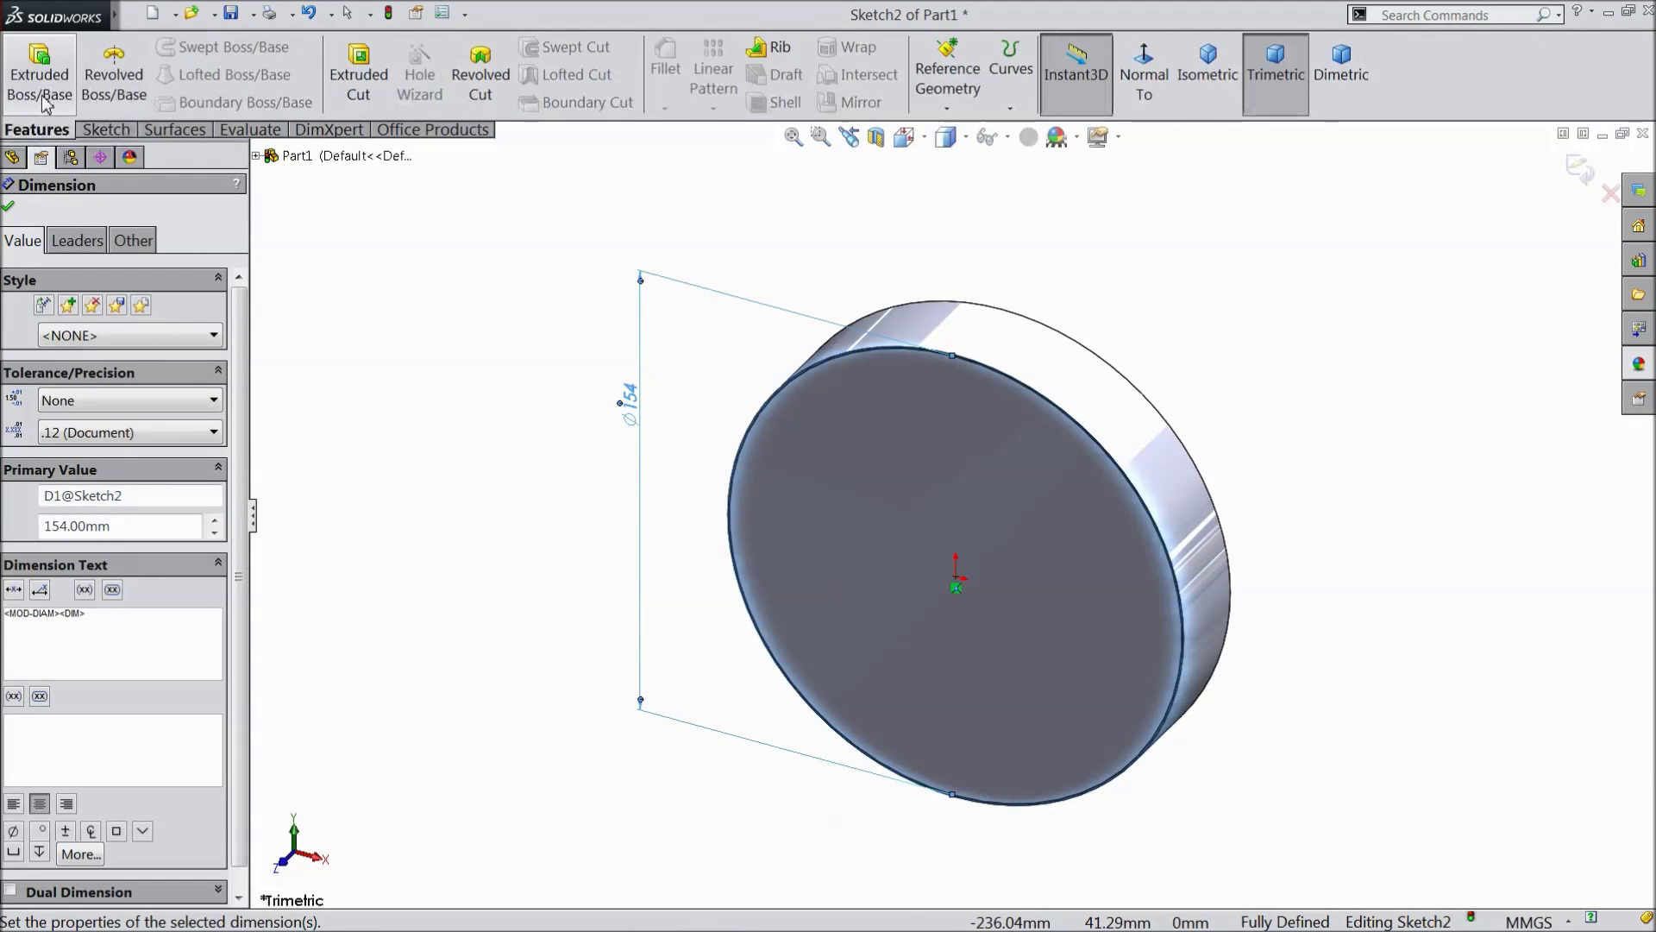
left_click(48, 95)
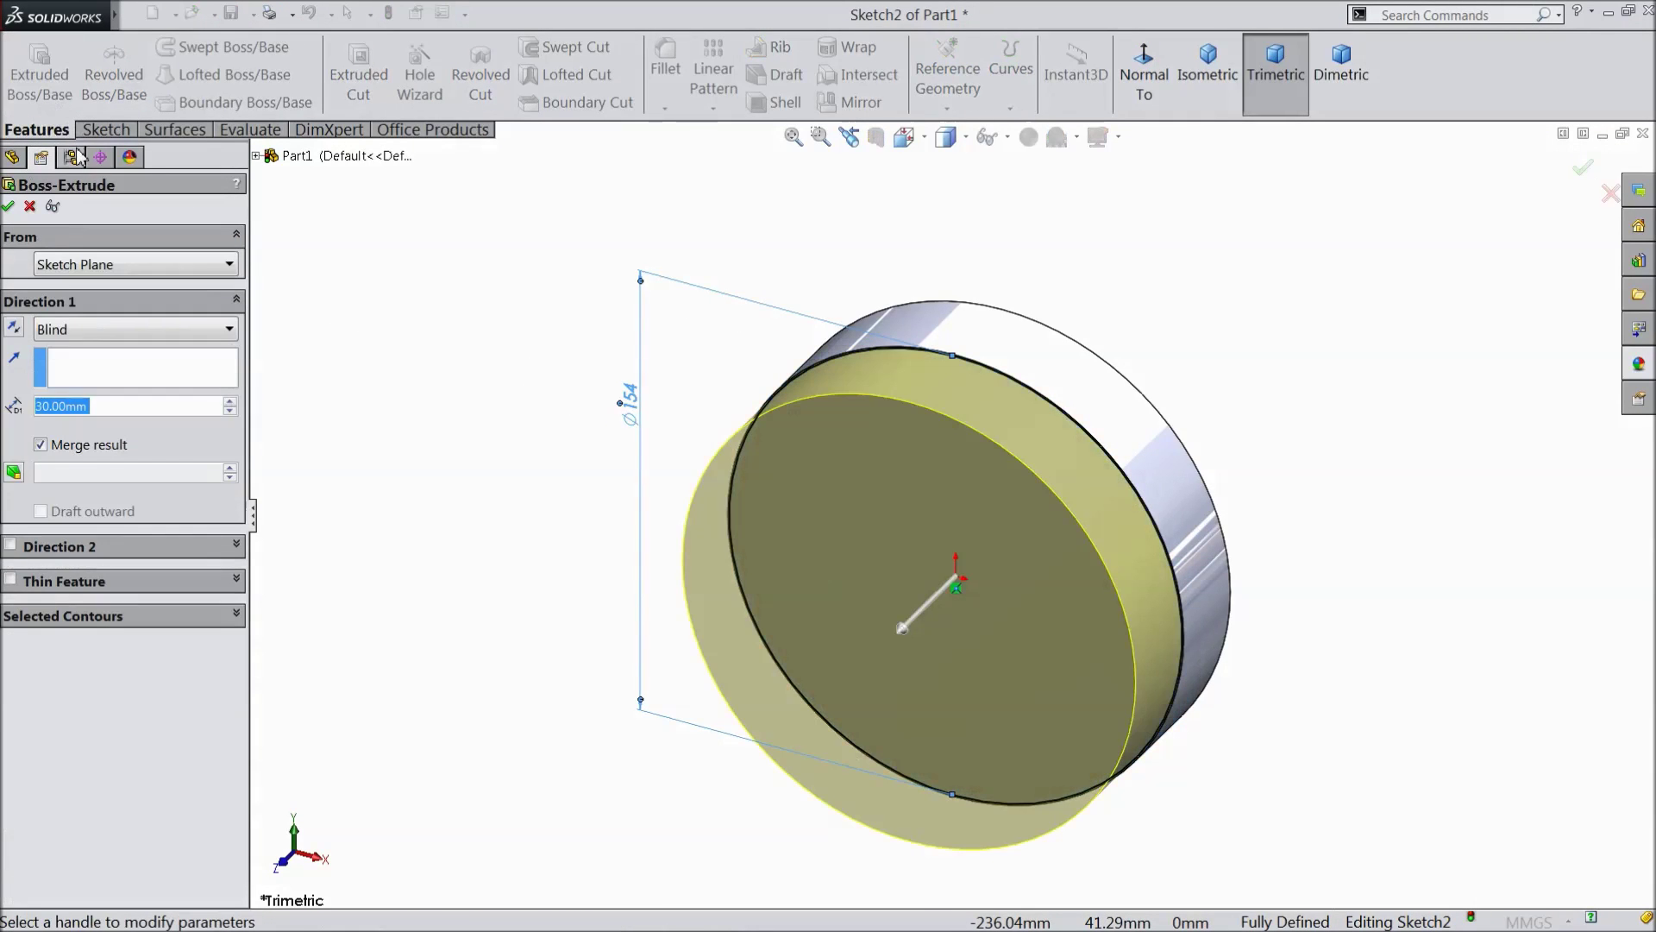
type(".01")
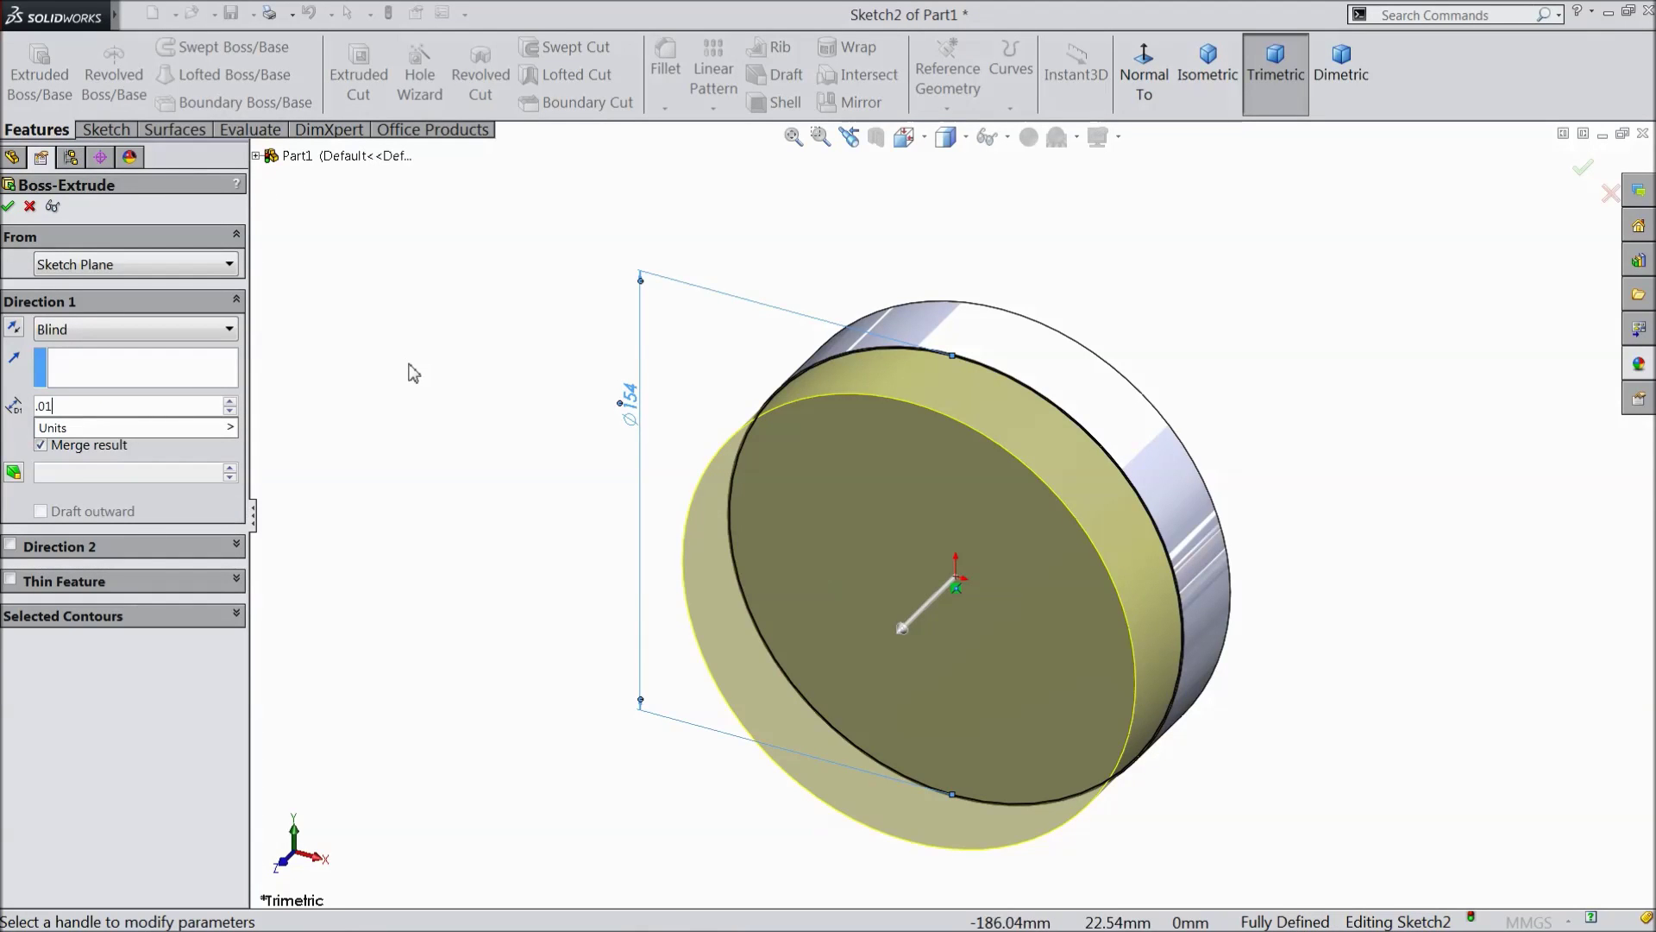
key("Return")
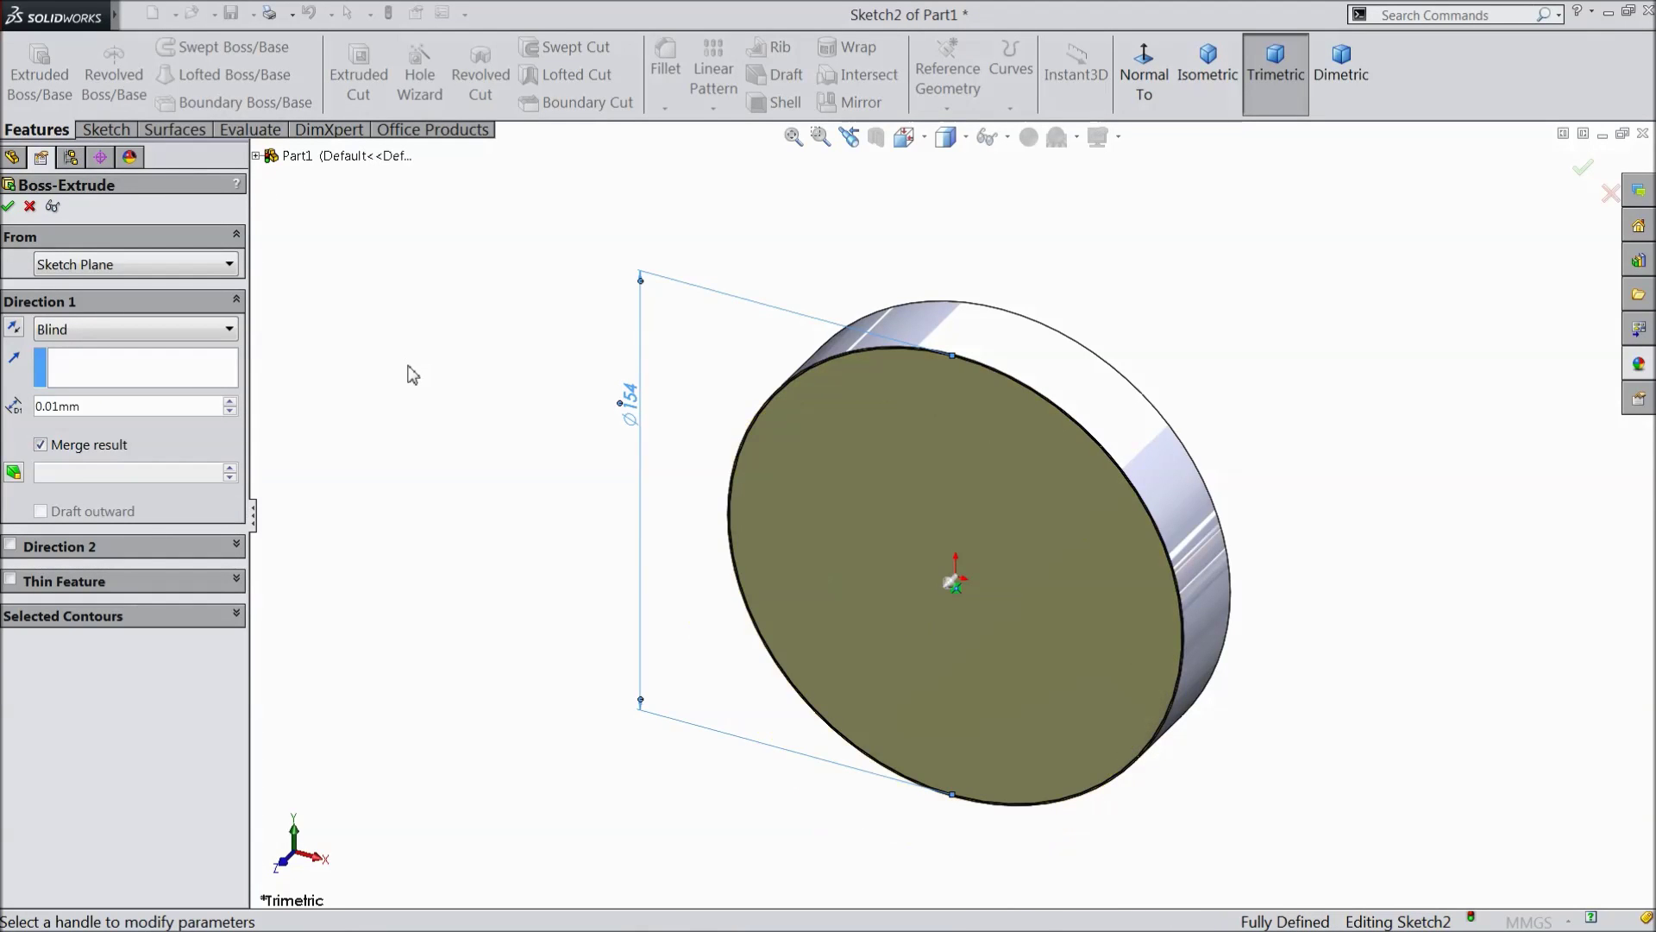
left_click(8, 207)
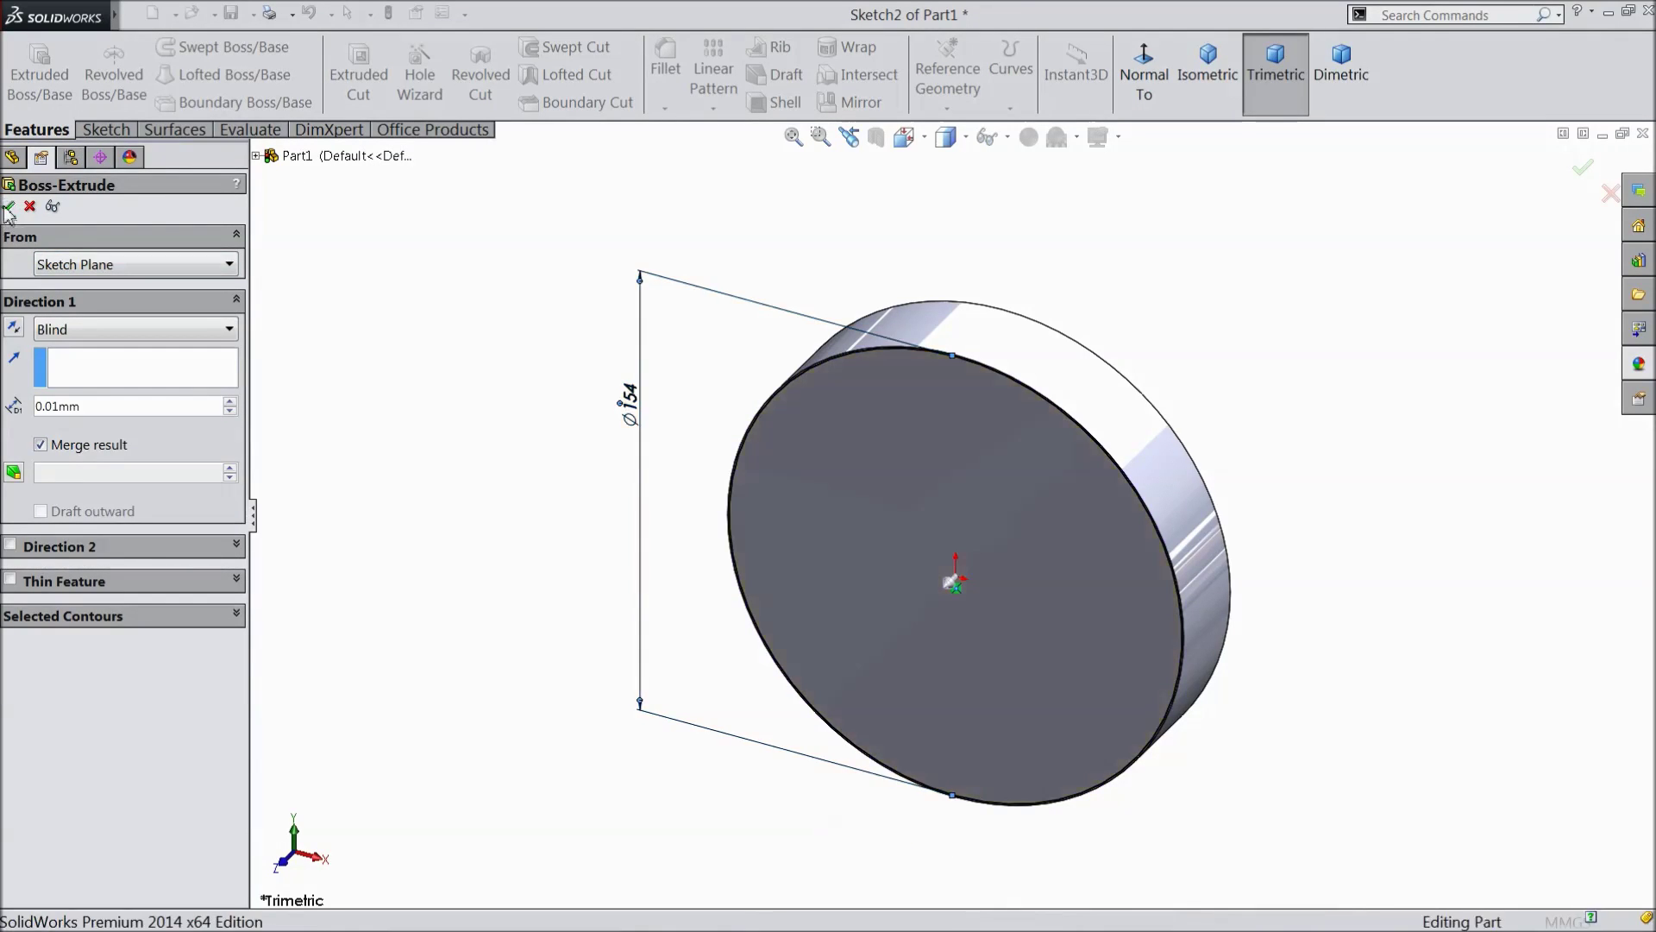
Step: Add an elliptical dome with a height of 50 mm to the 154 mm front face
left_click(263, 14)
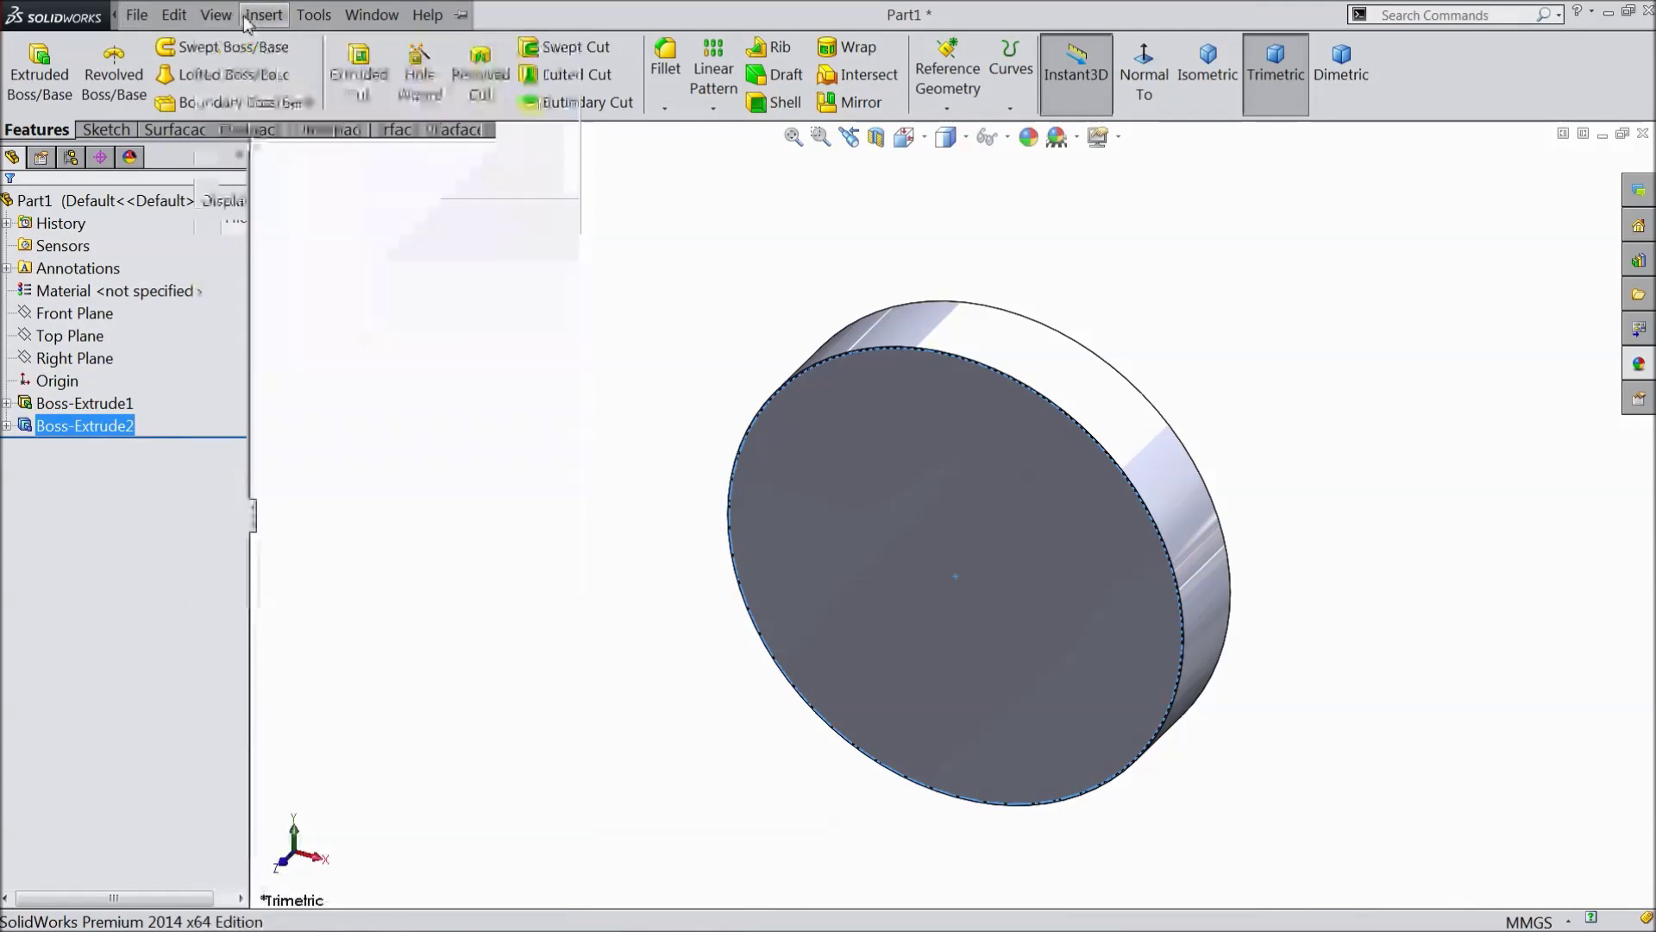
mouse_move(473, 112)
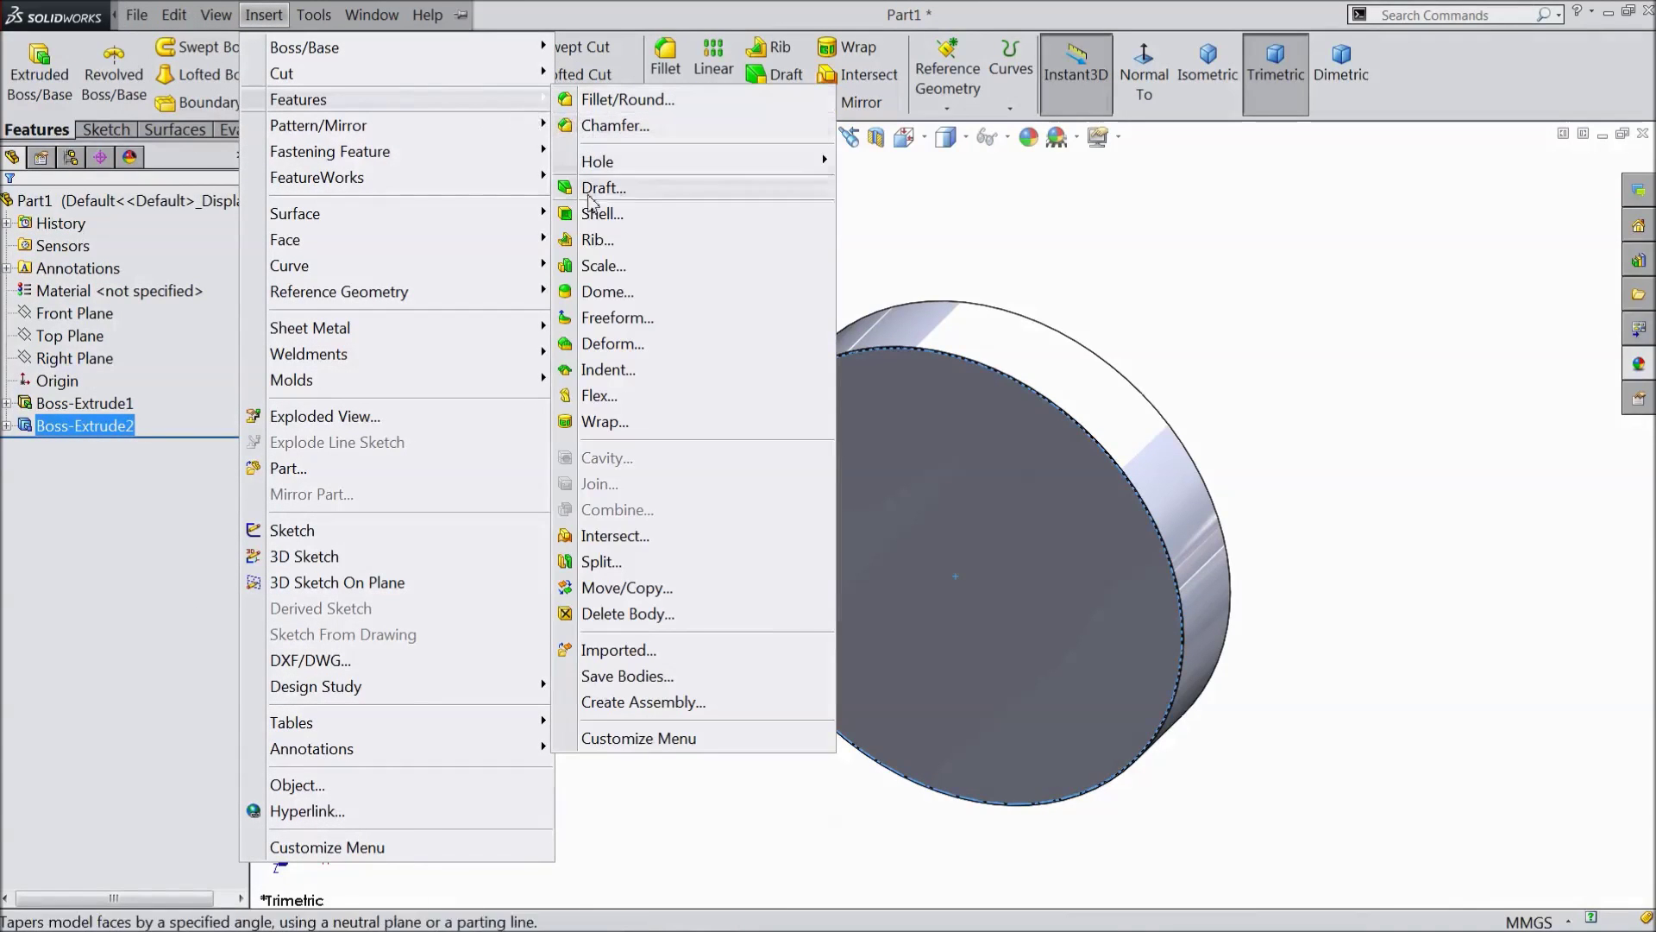
left_click(612, 293)
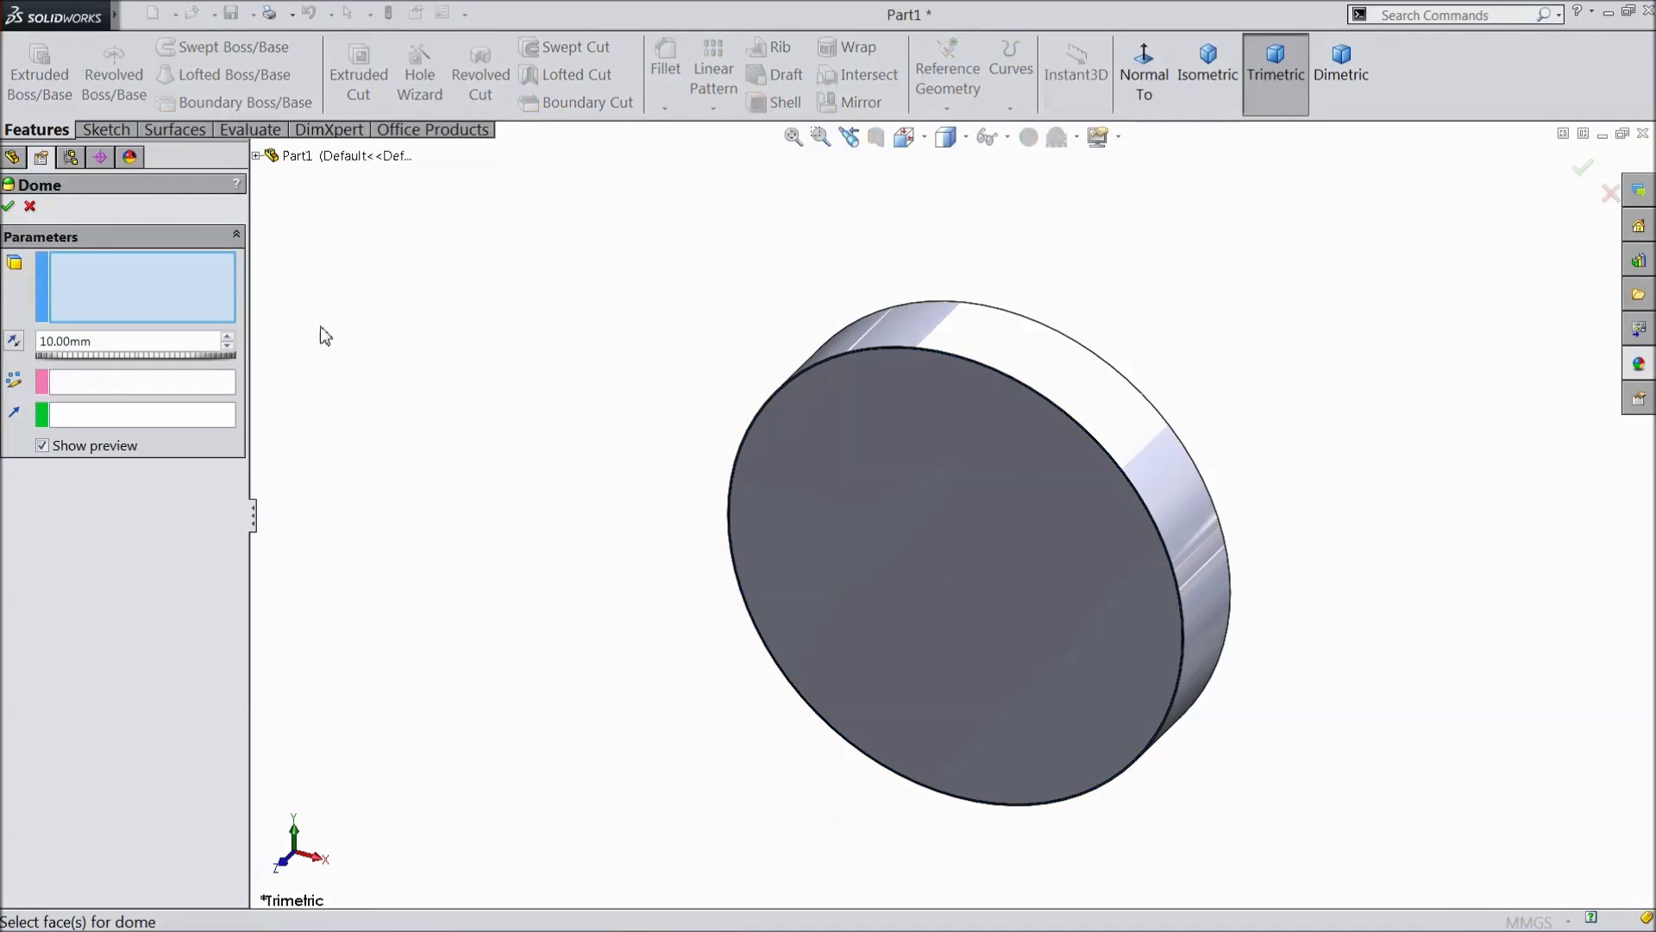
left_click(845, 504)
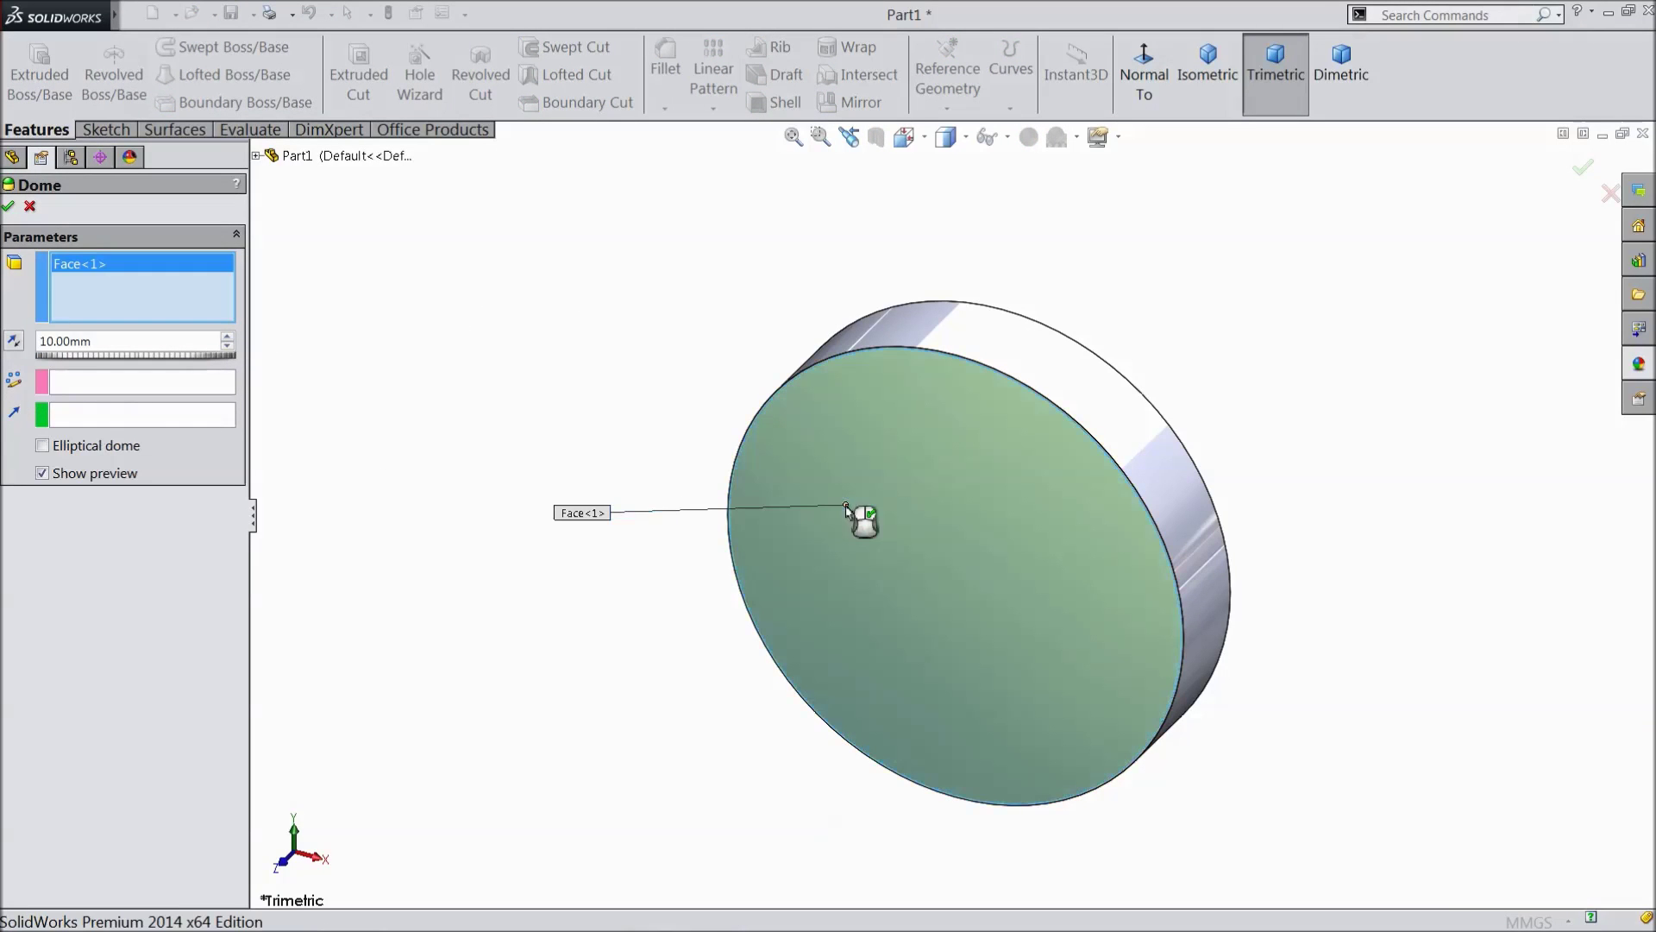
left_click(227, 337)
left_click(226, 337)
left_click(227, 337)
left_click(227, 337)
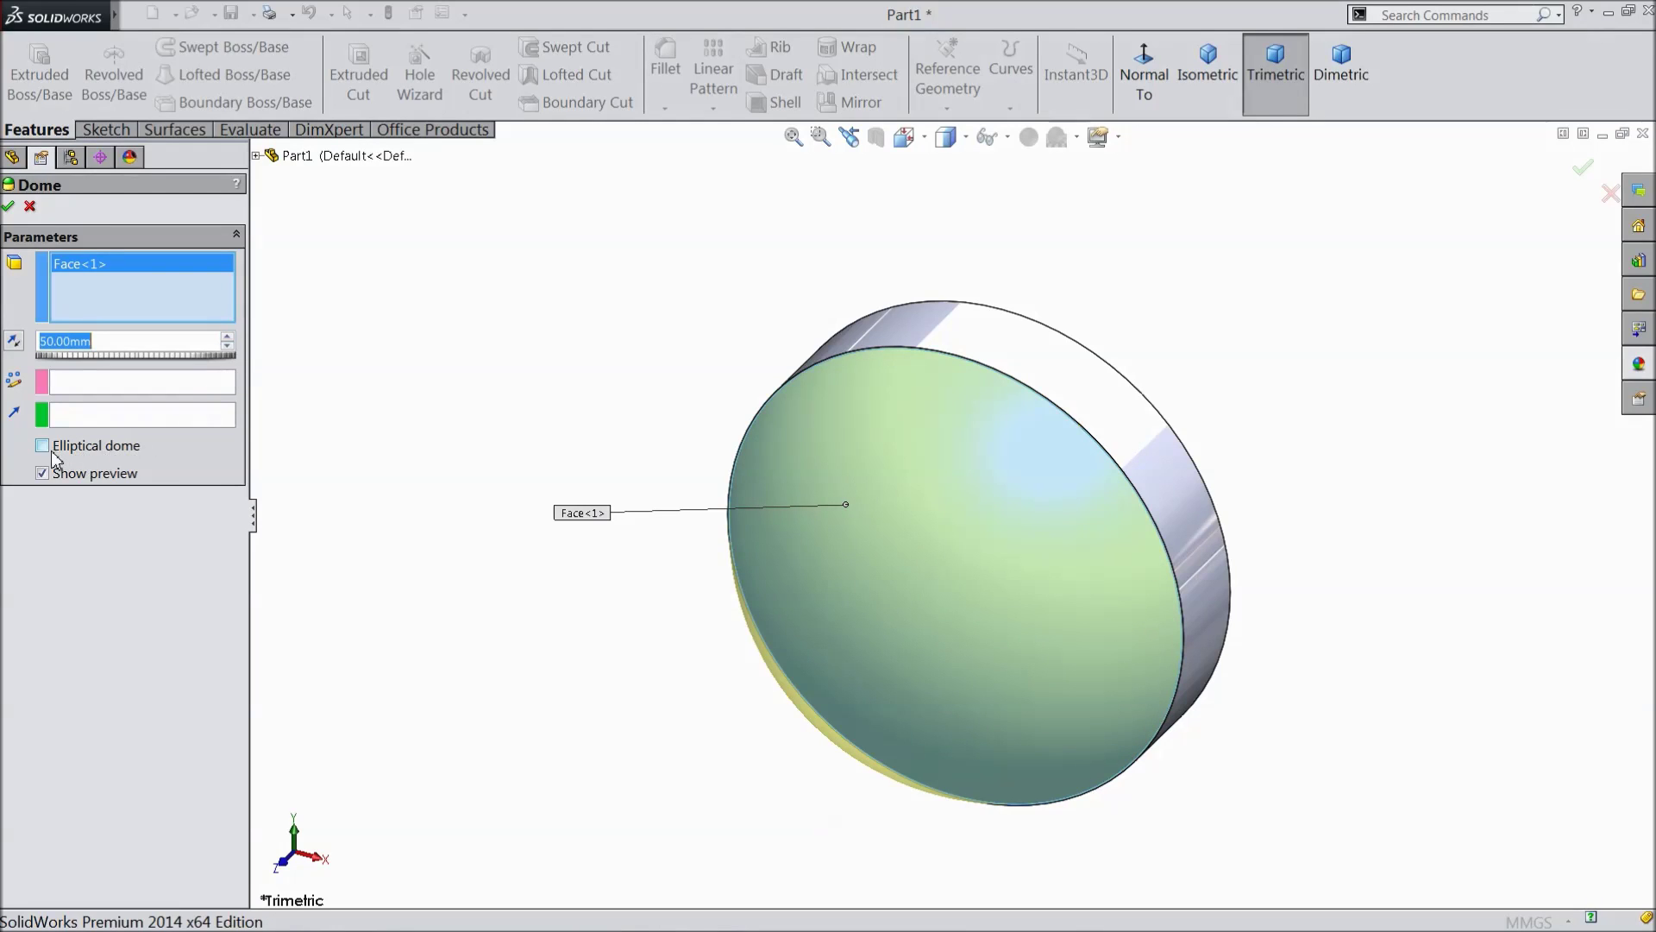
middle_click_drag(421, 406, 388, 411)
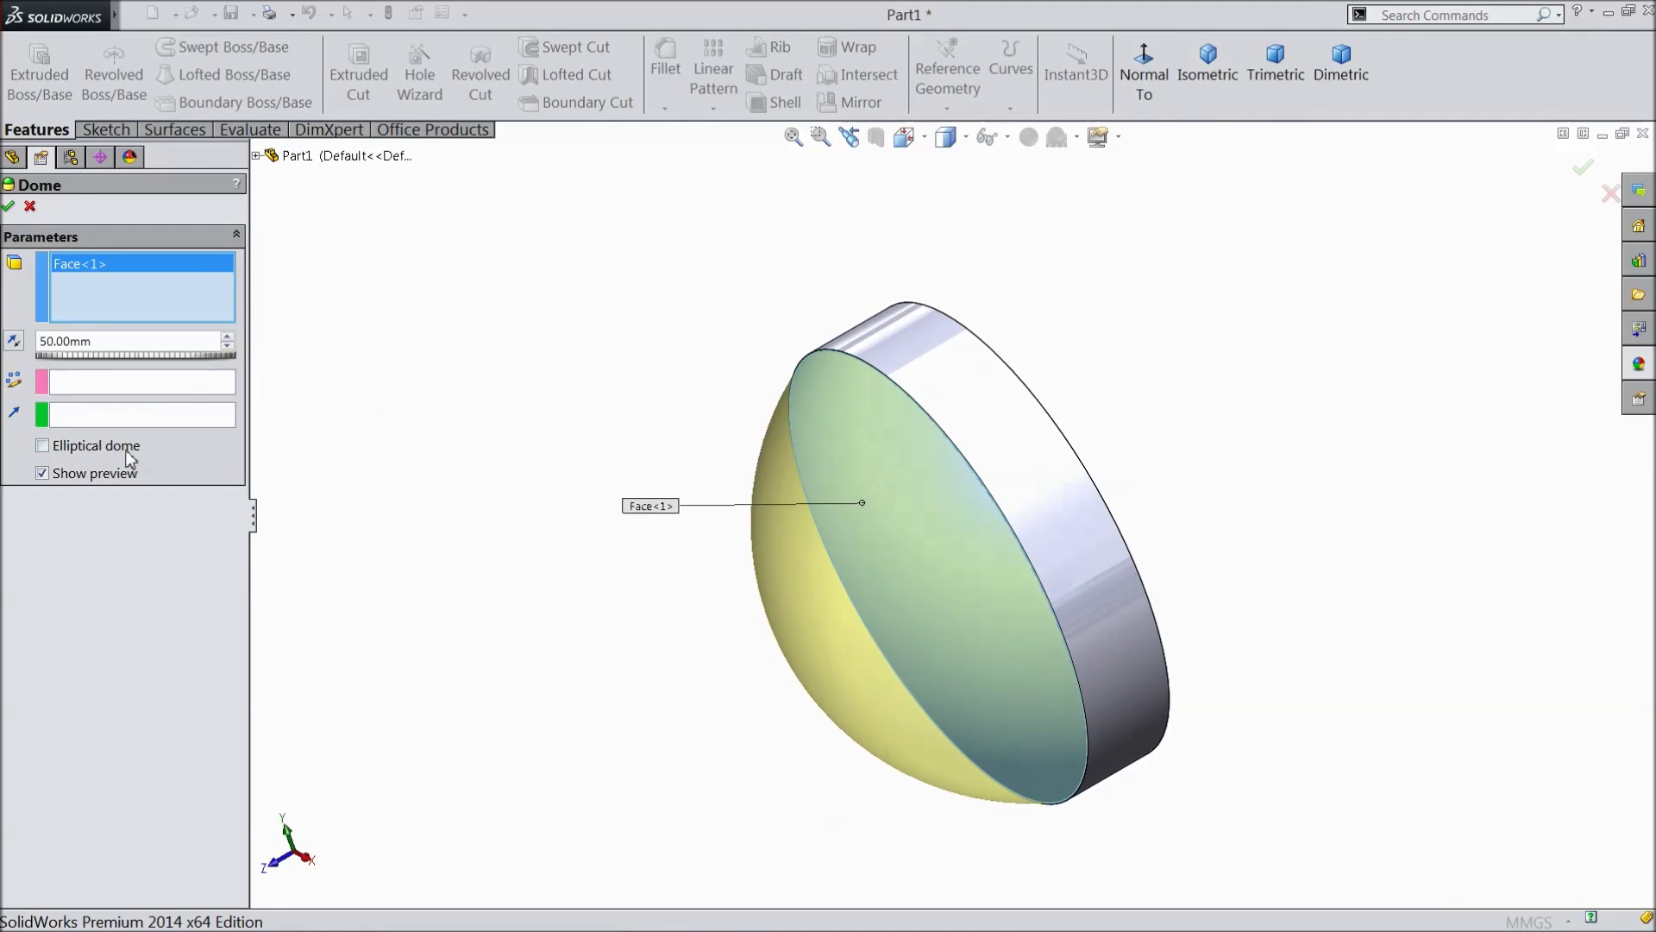
left_click(43, 446)
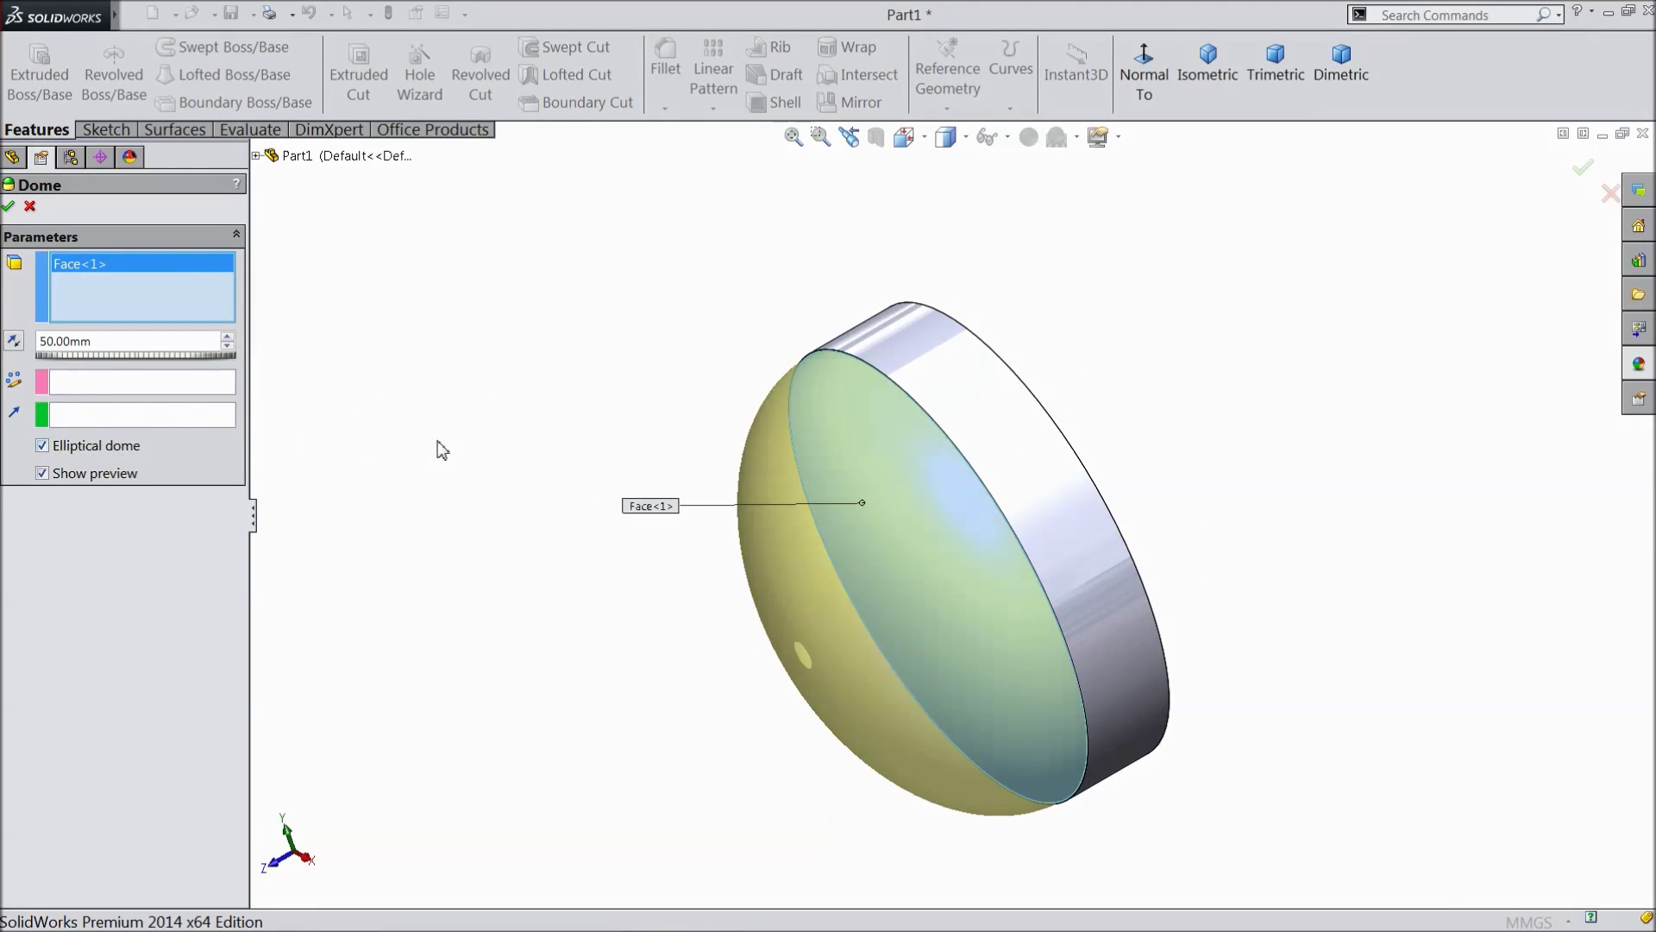
middle_click_drag(442, 450, 496, 397)
left_click(9, 207)
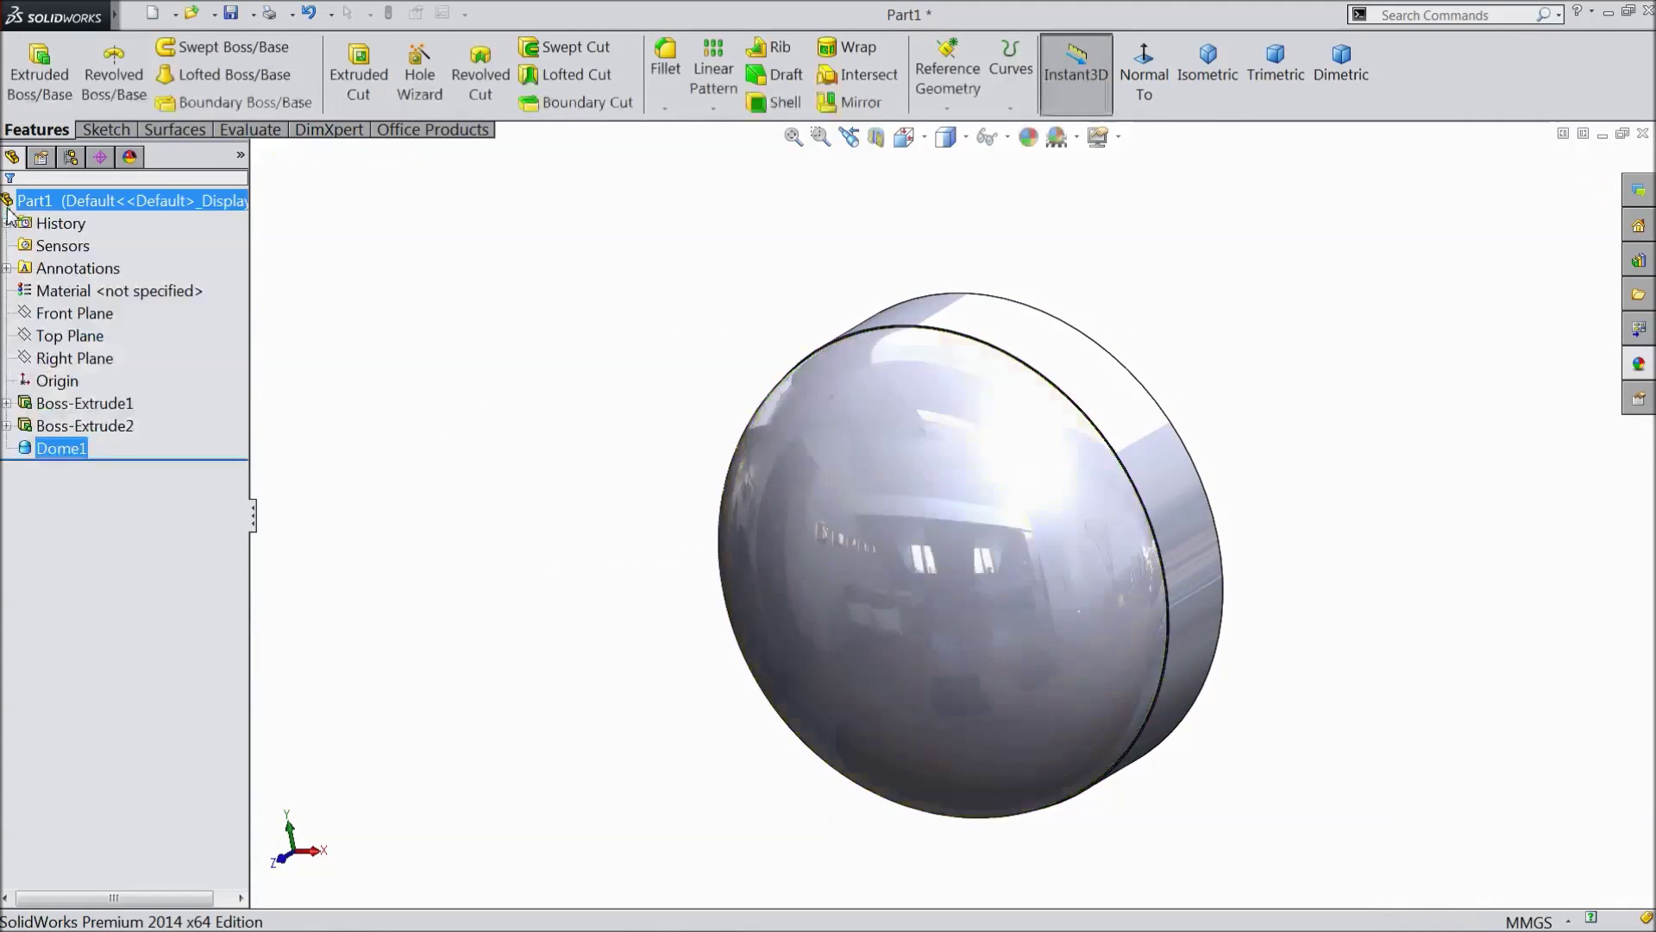
Step: Add an elliptical dome with a height of 15 mm to the flat back face of the disc
middle_click_drag(572, 336, 419, 380)
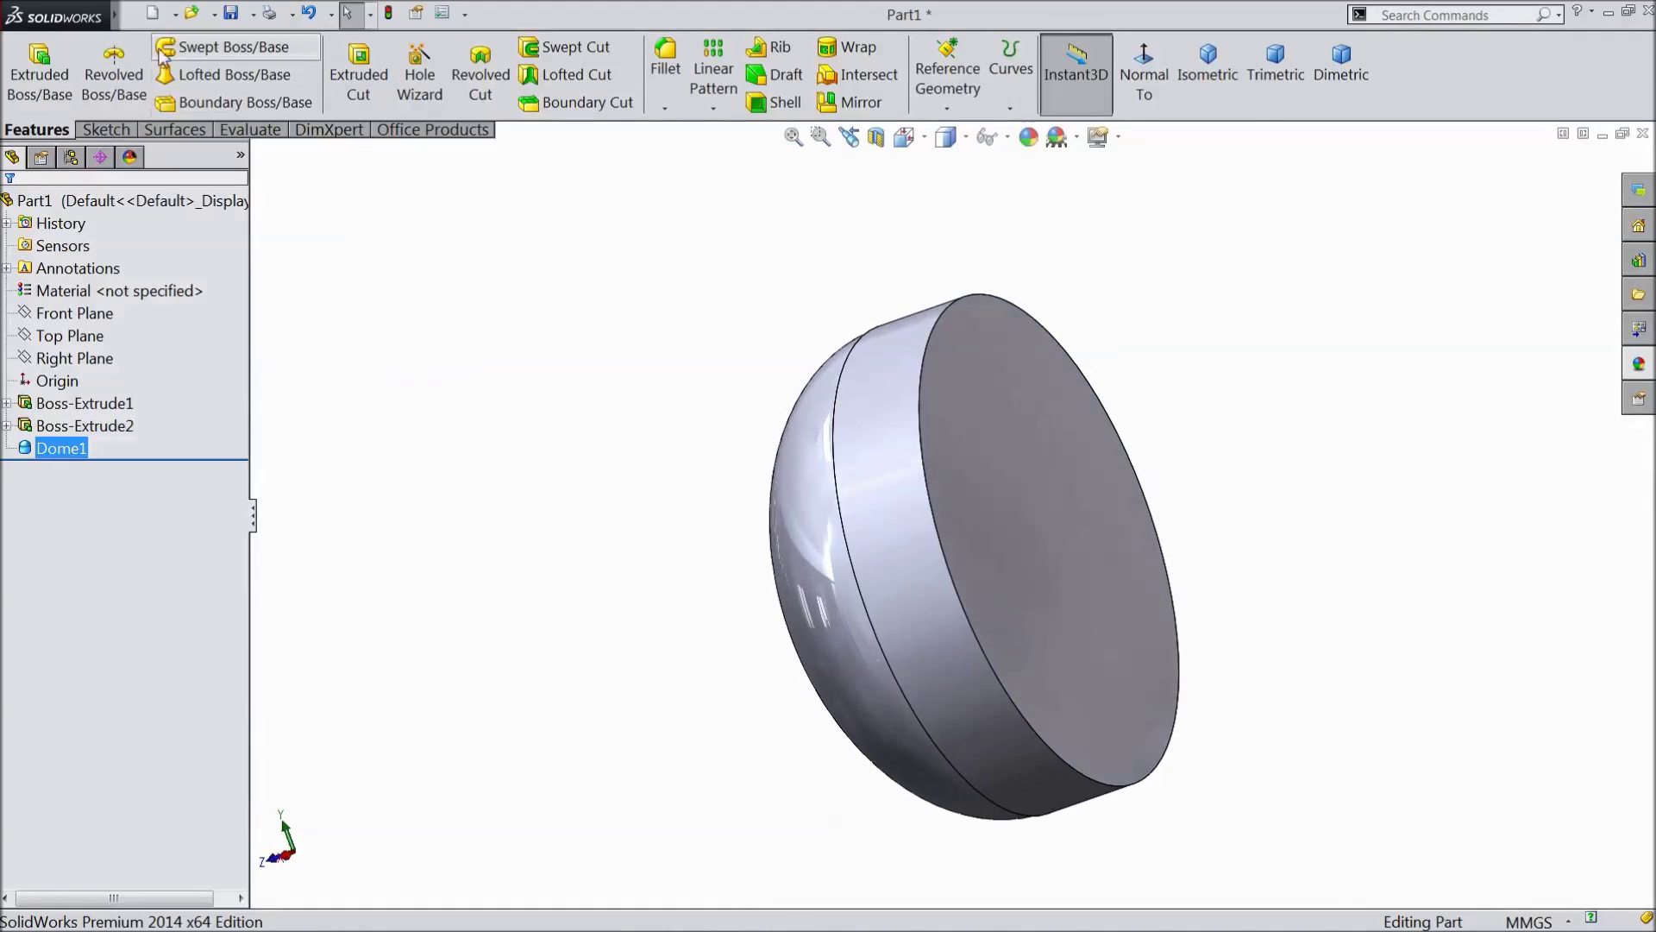
left_click(136, 15)
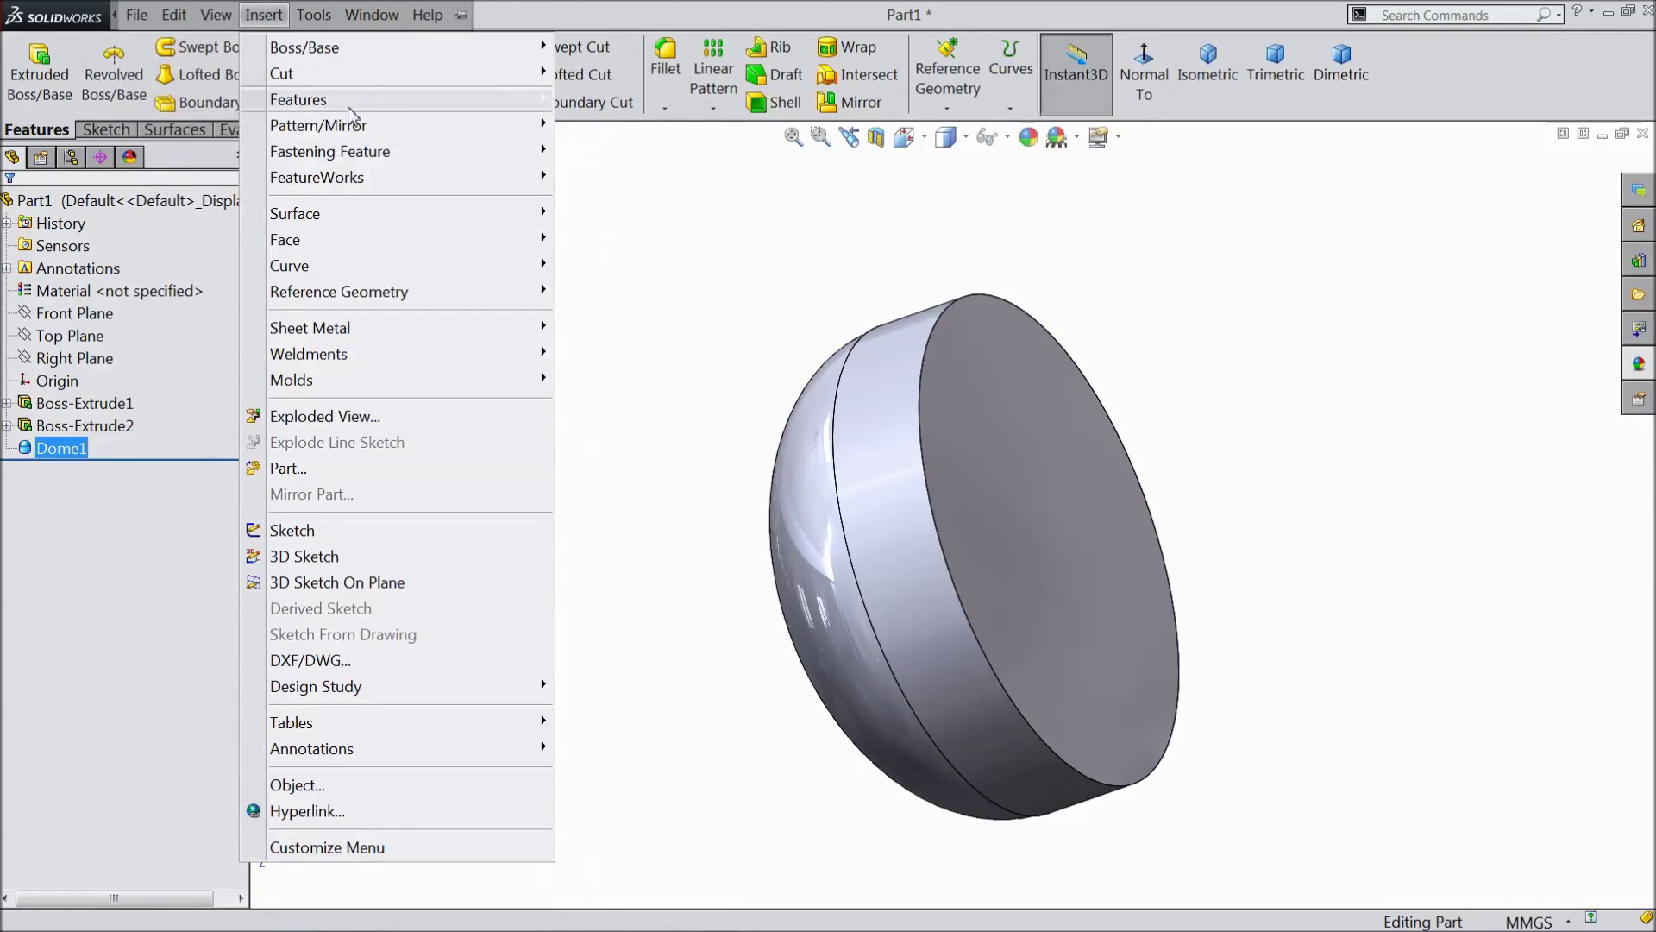
mouse_move(384, 102)
left_click(626, 302)
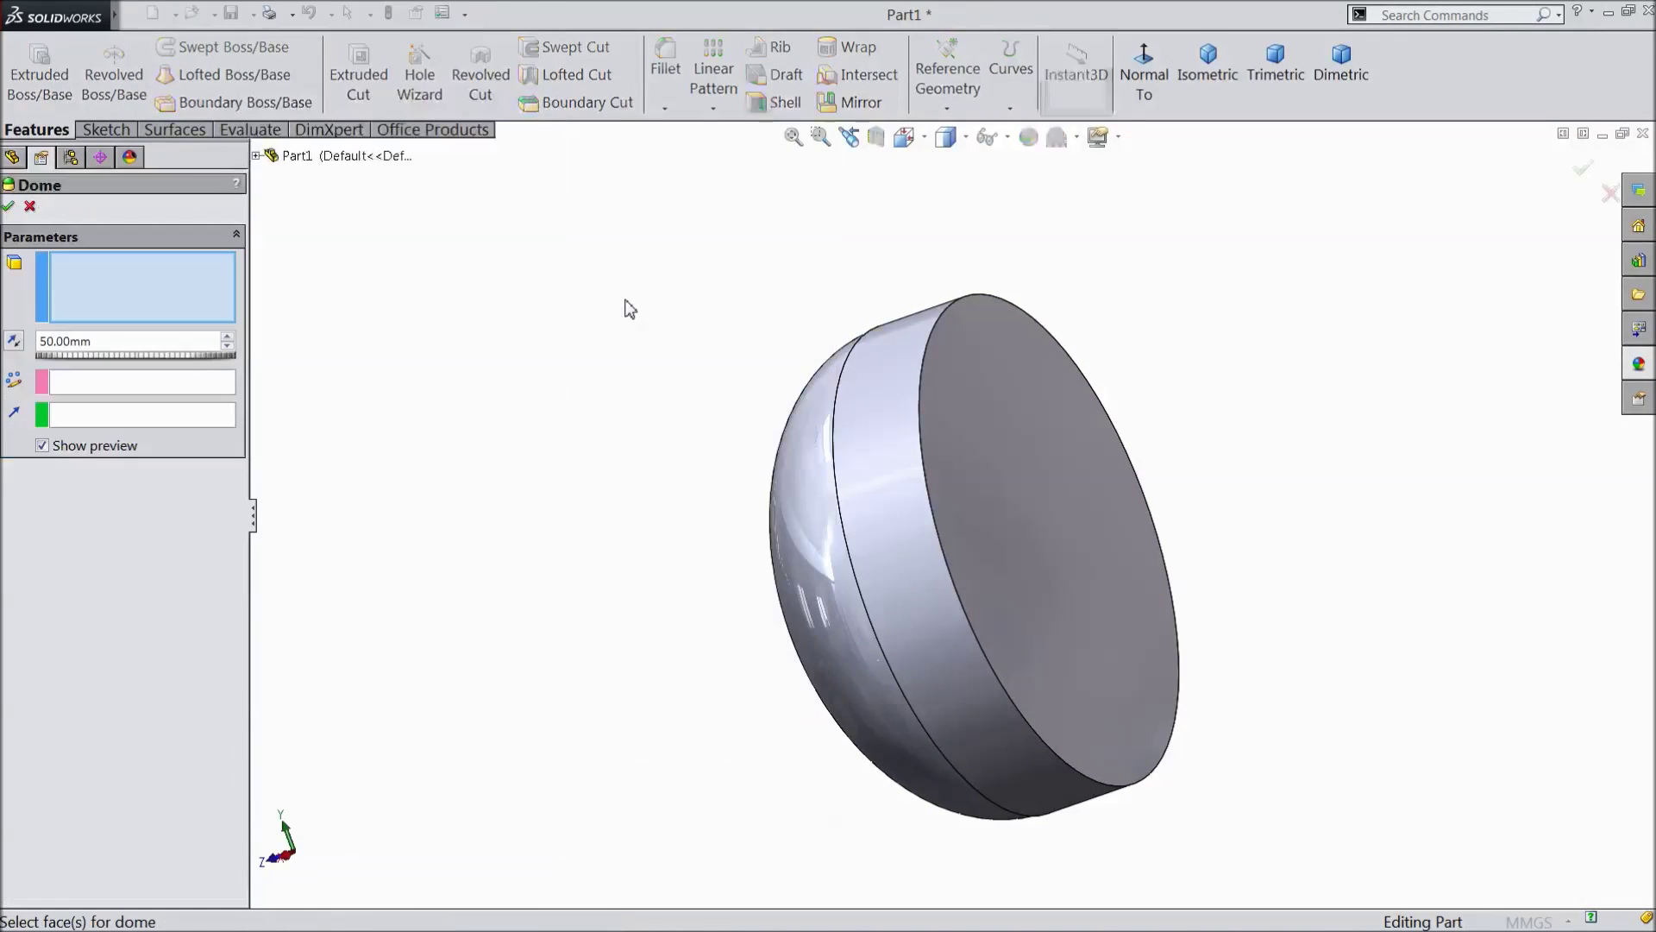
left_click(1002, 512)
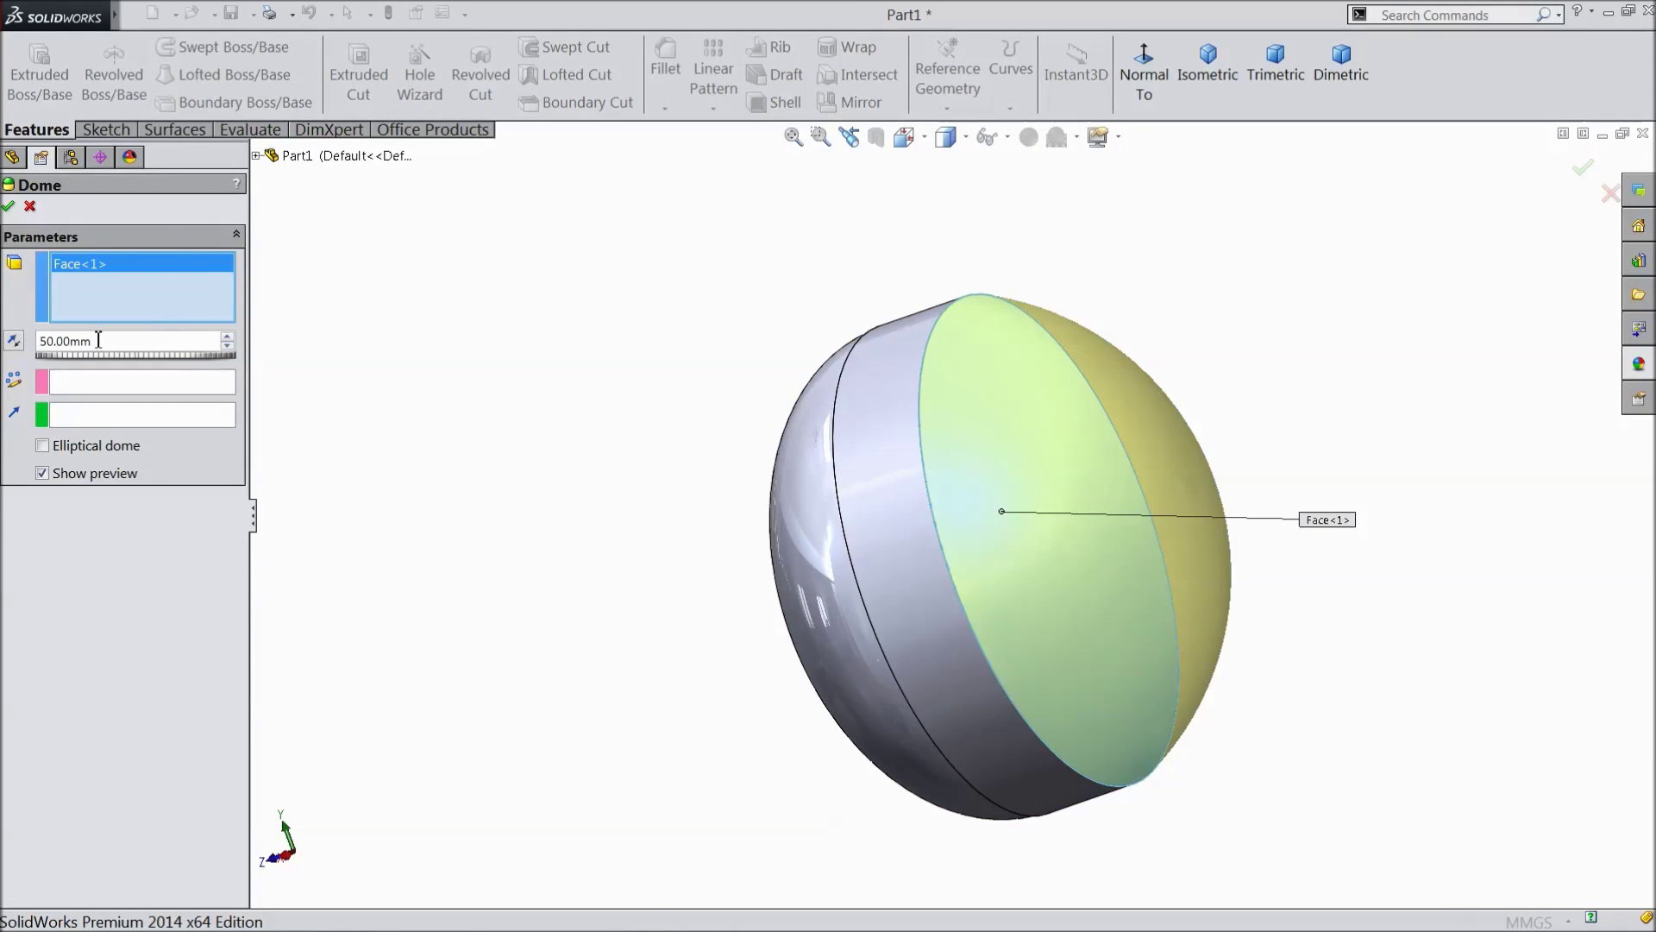
type("15")
key("Return")
left_click(42, 446)
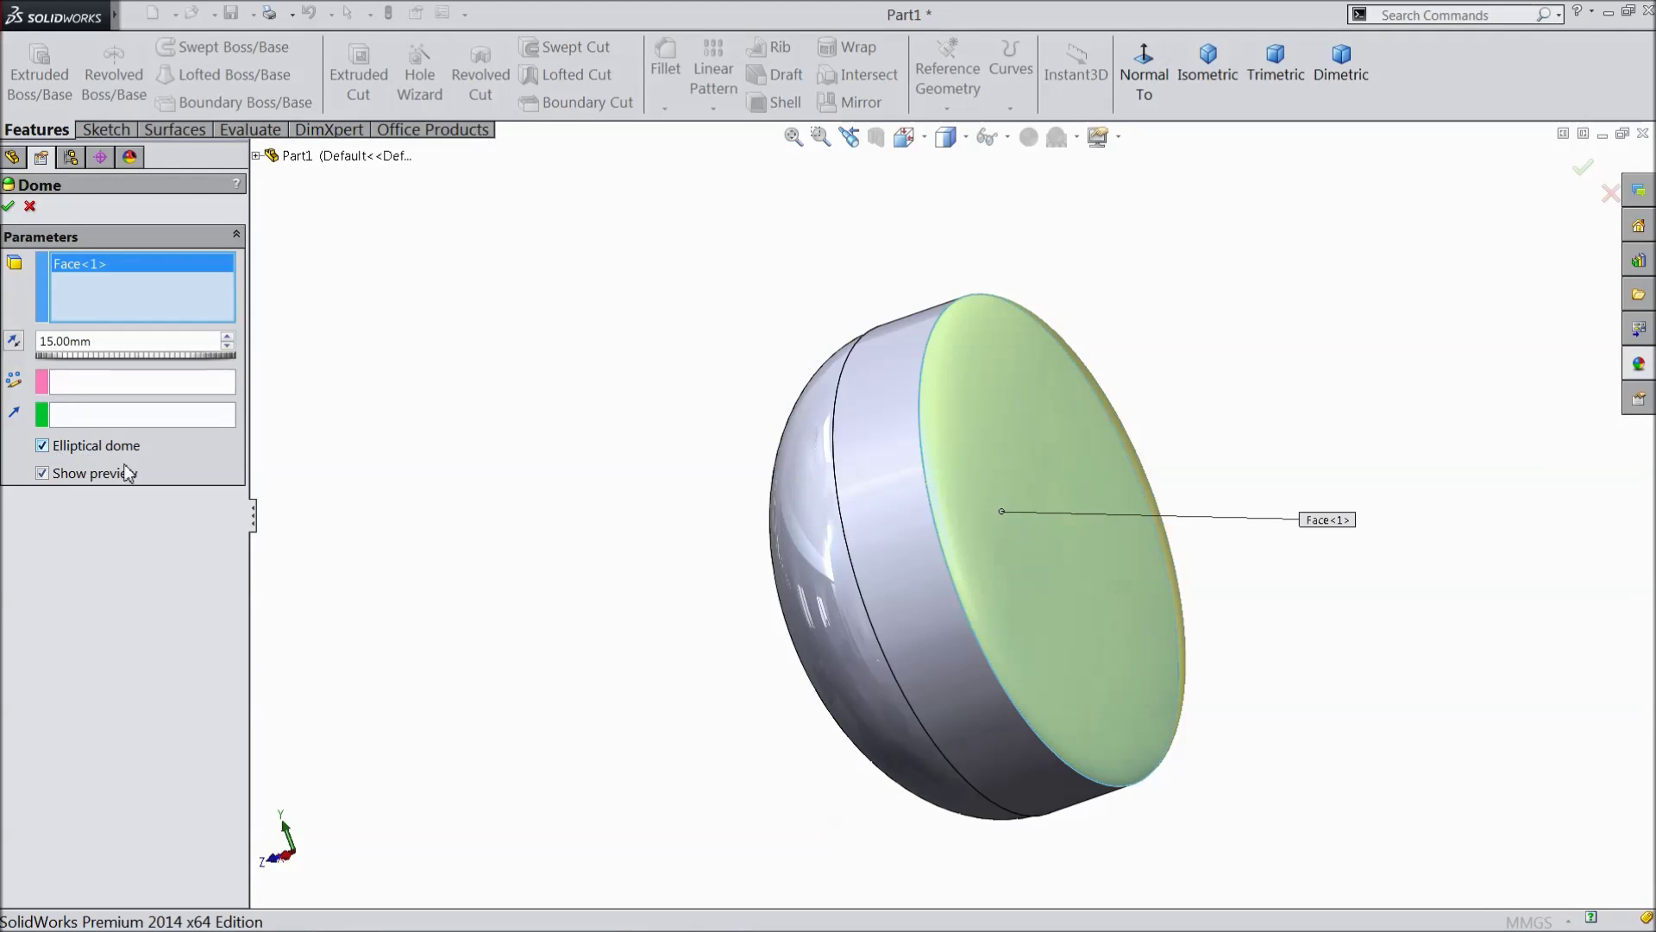
mouse_move(370, 451)
middle_mouse_down()
mouse_move(399, 432)
mouse_move(373, 440)
middle_mouse_up()
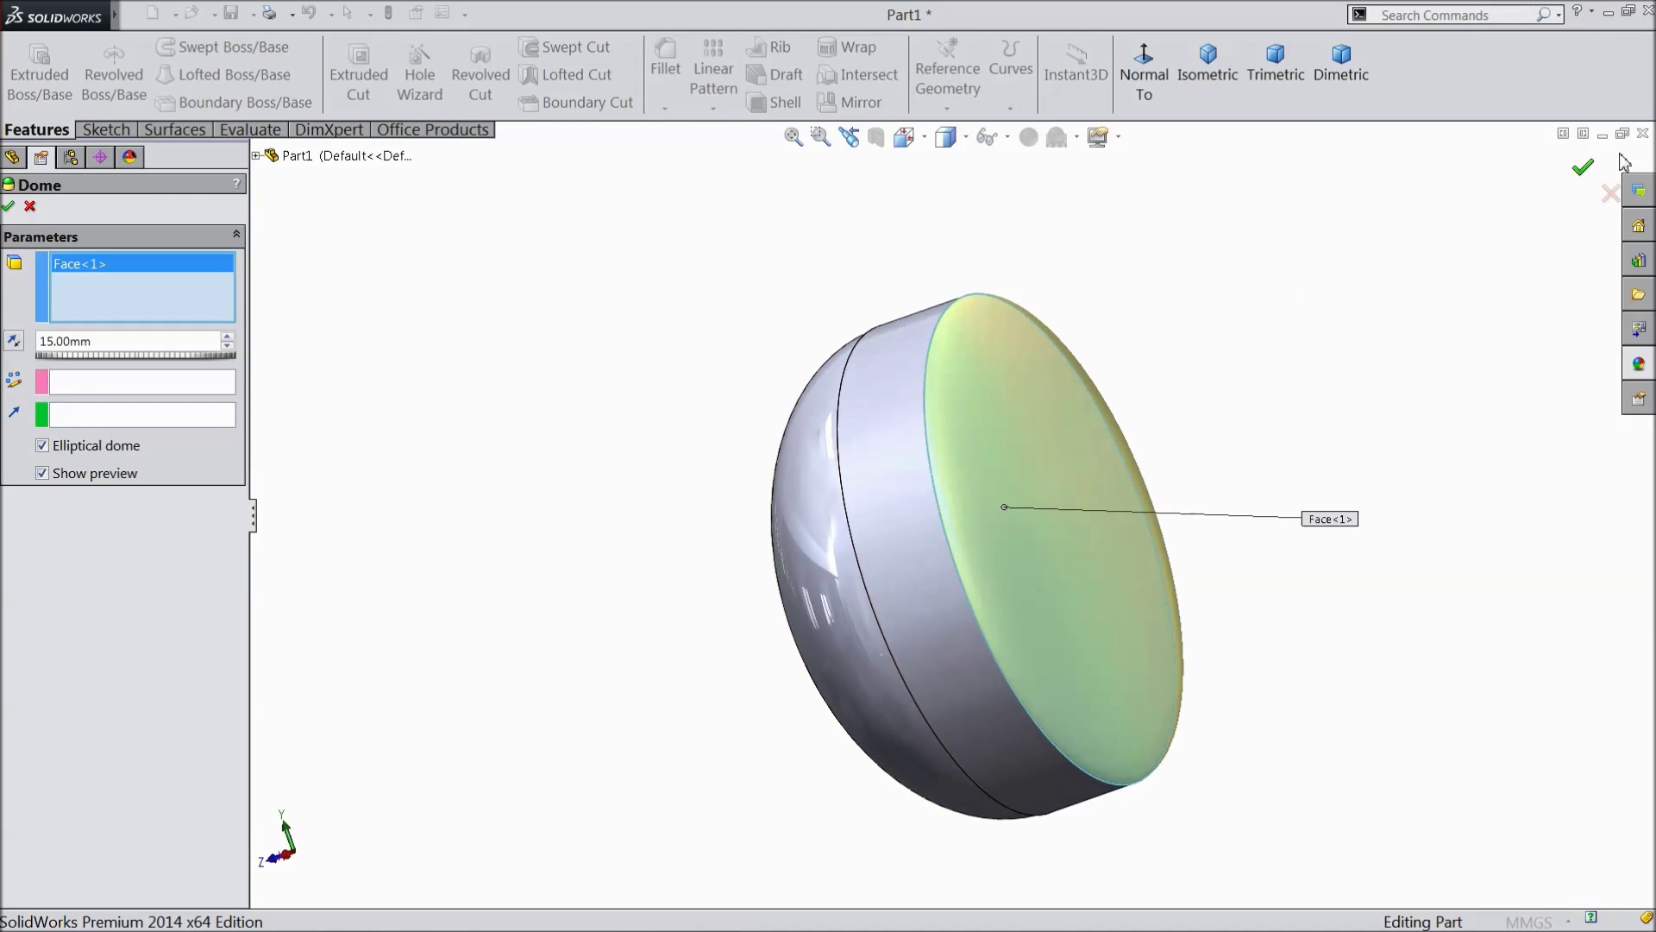
left_click(1582, 170)
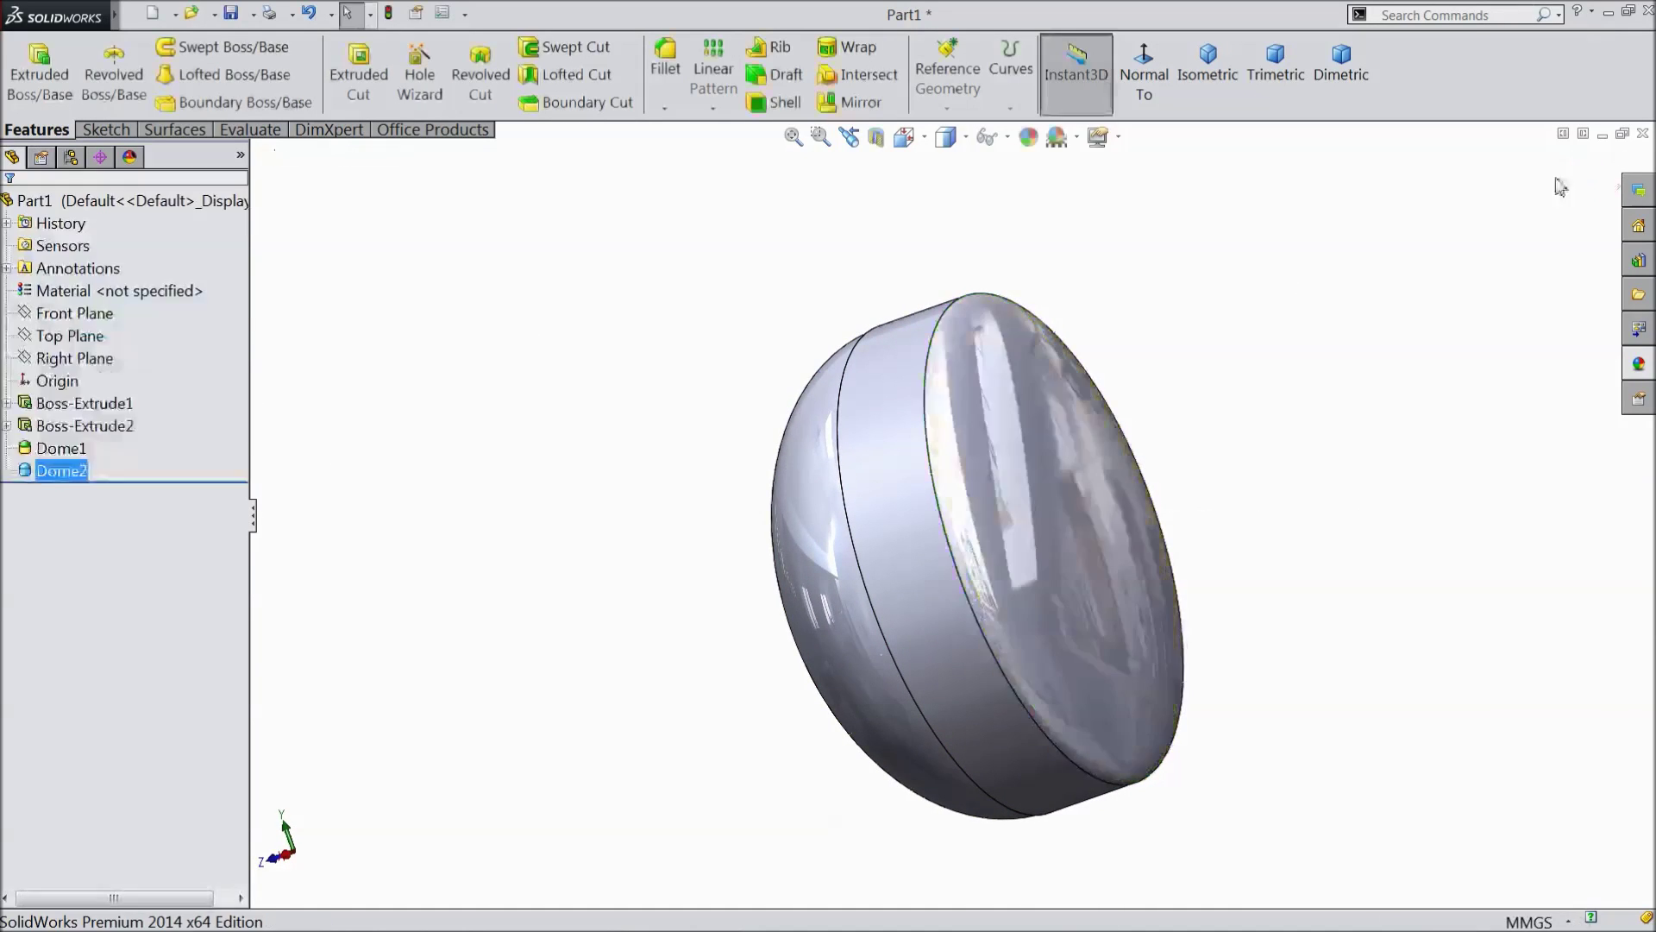
Step: Start a sketch on the Top Plane and draw a circle of about 15 mm radius inside the 50 mm dome, in line with the origin
left_click(82, 336)
left_click(95, 318)
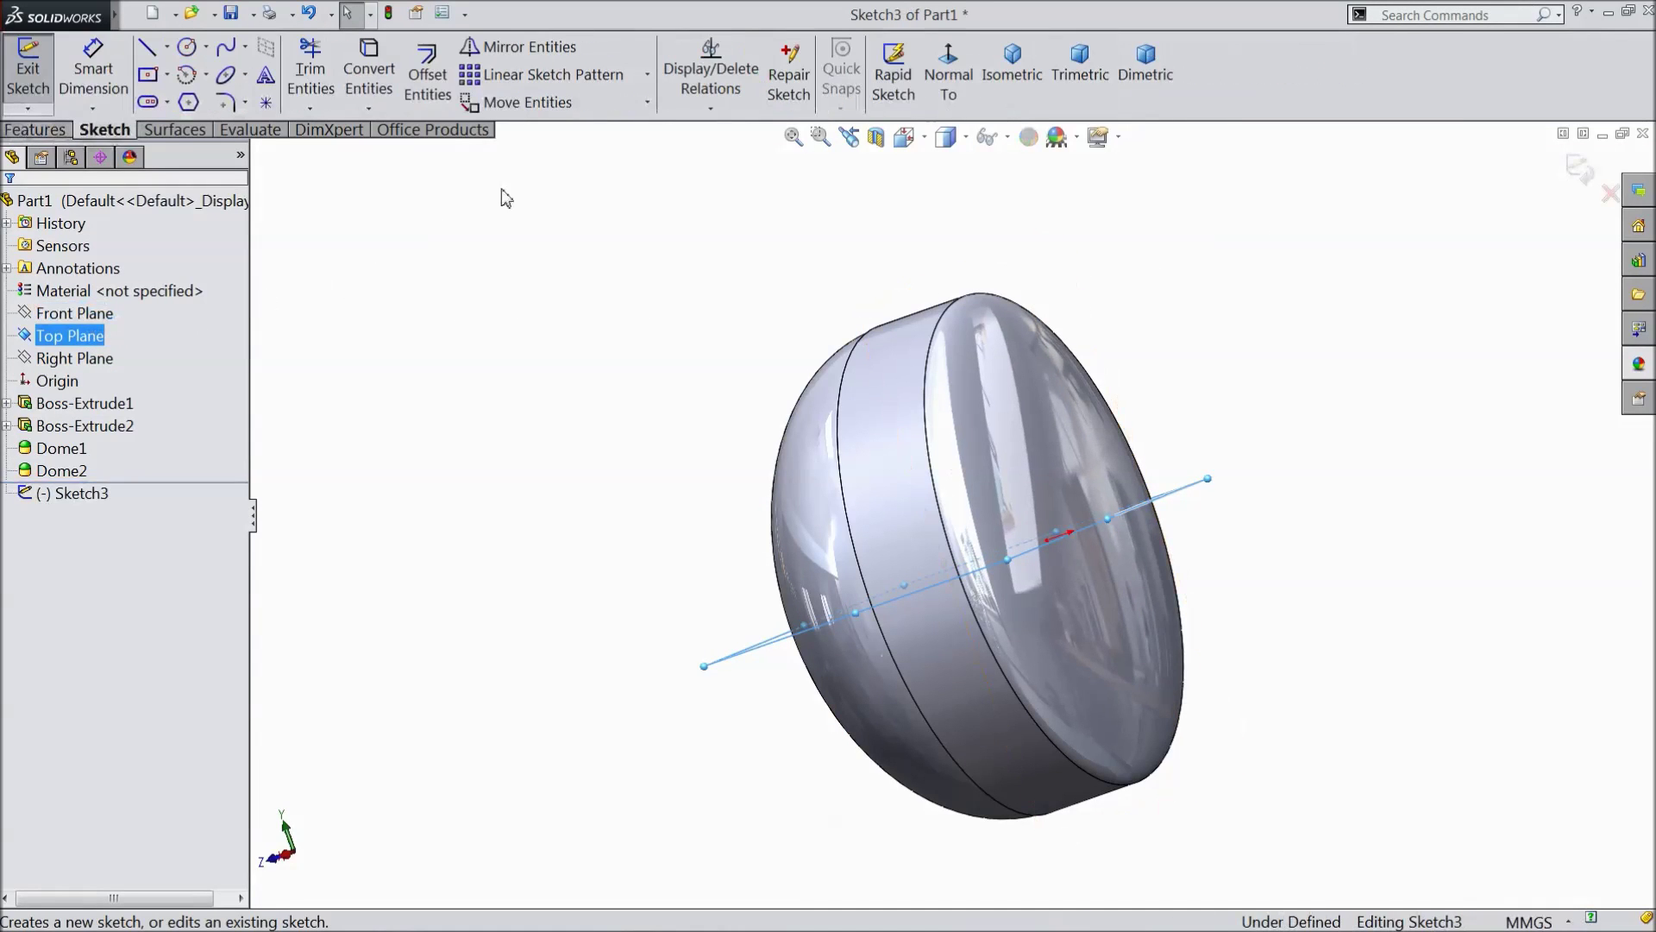
left_click(957, 86)
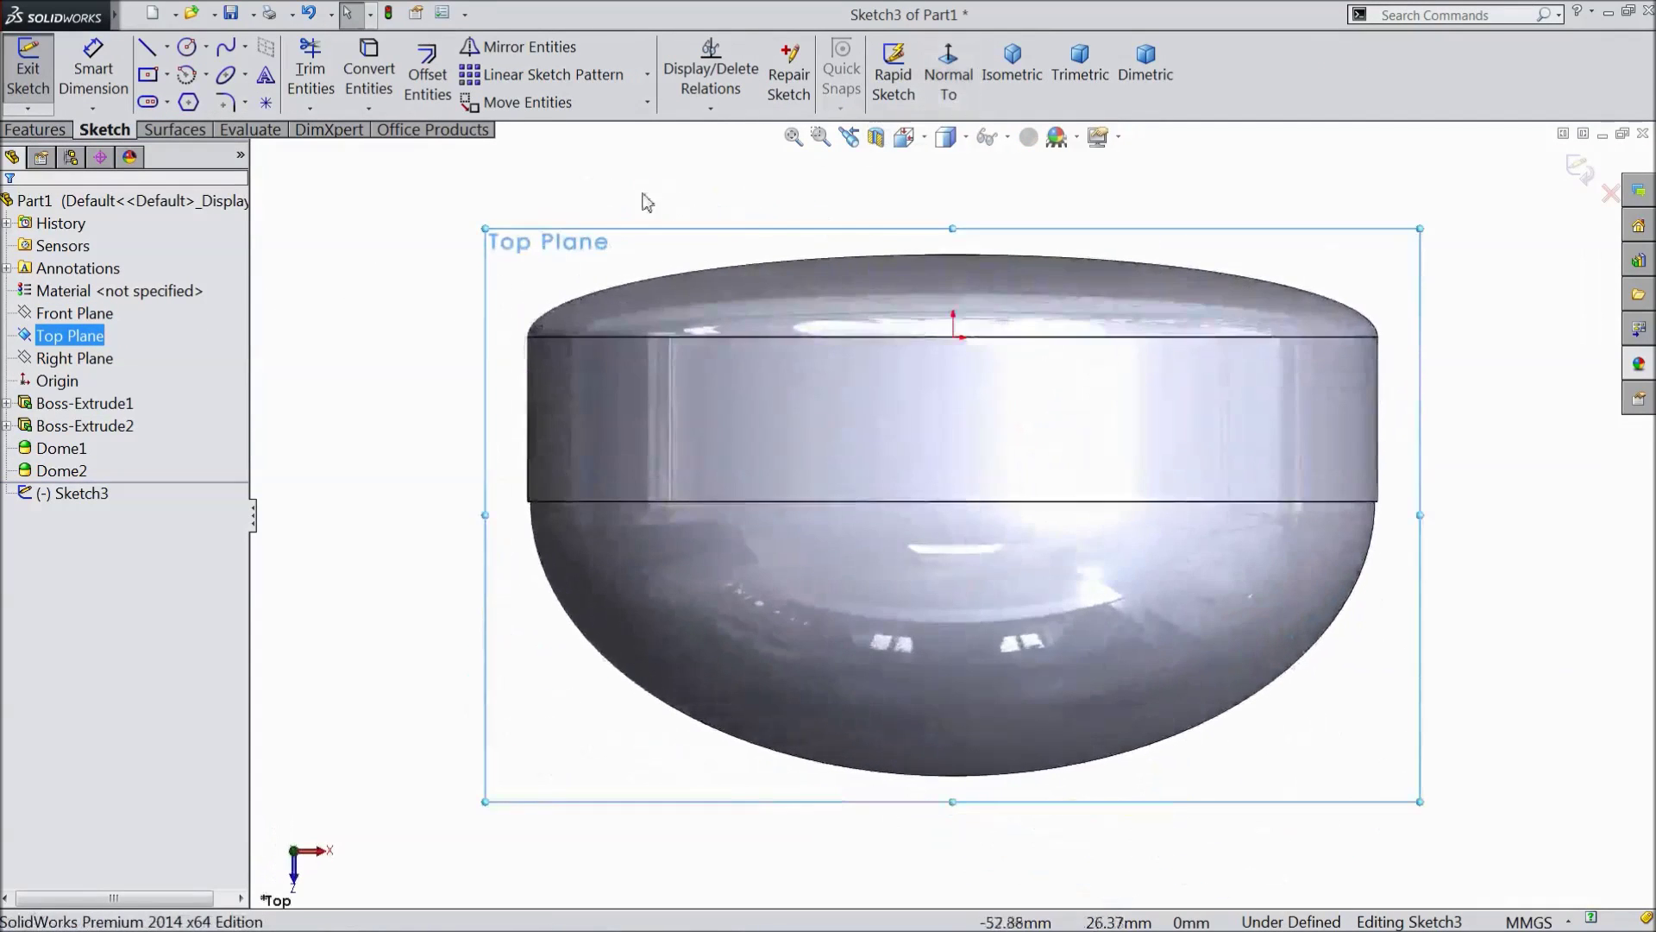
left_click(186, 47)
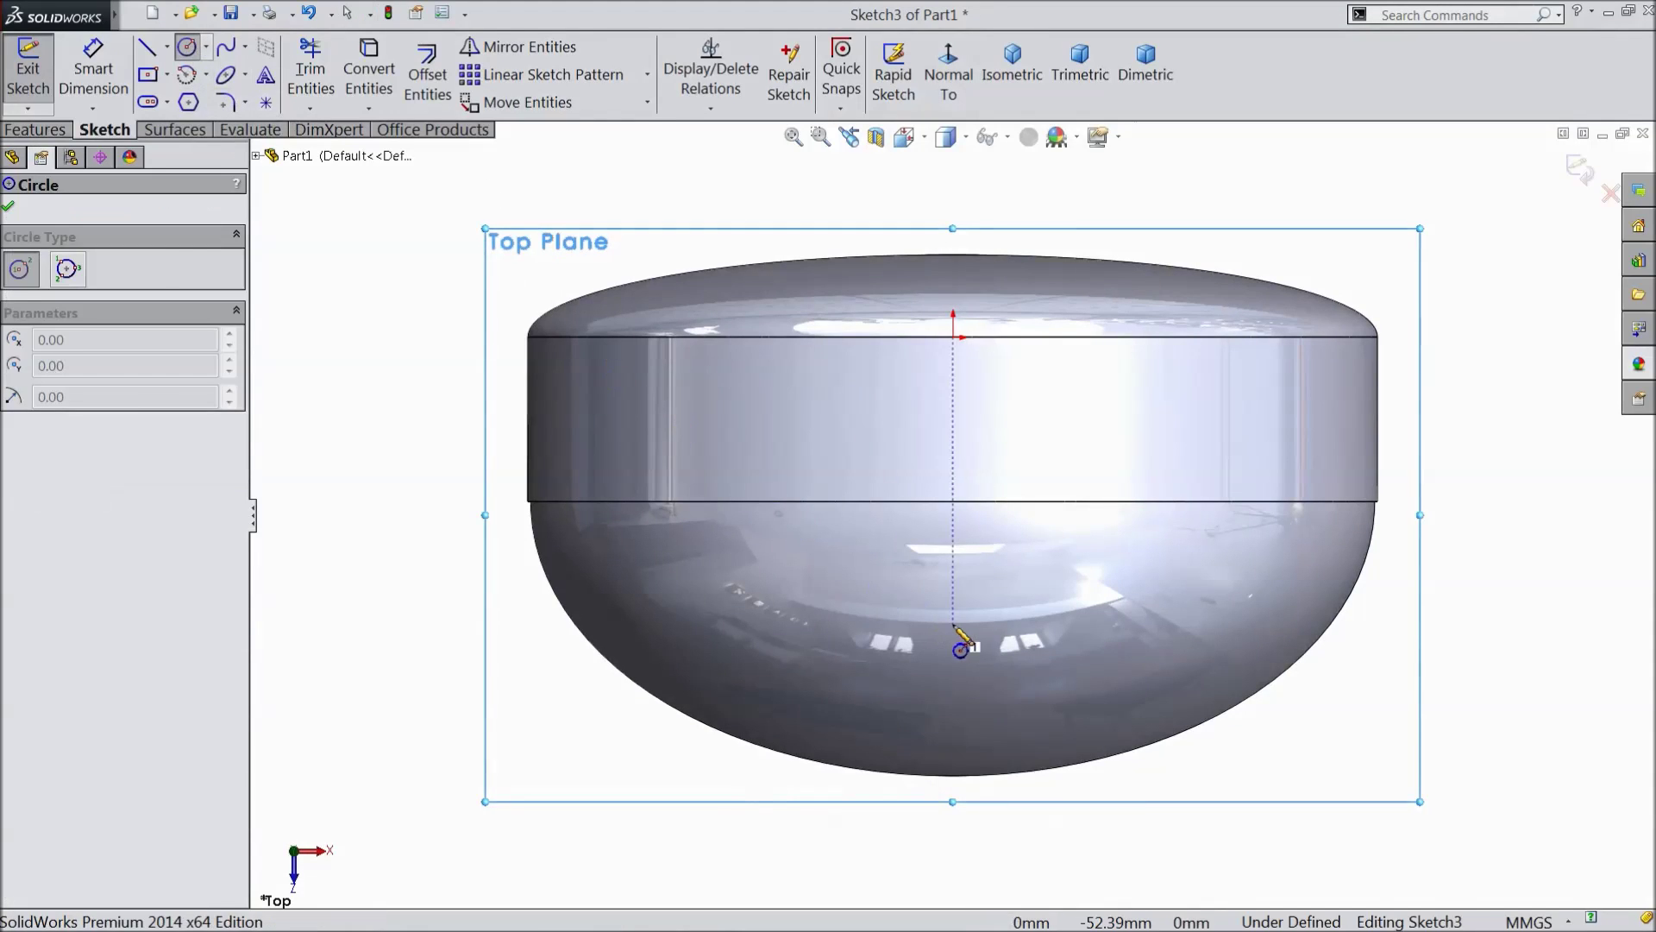
left_click(949, 620)
left_click(905, 548)
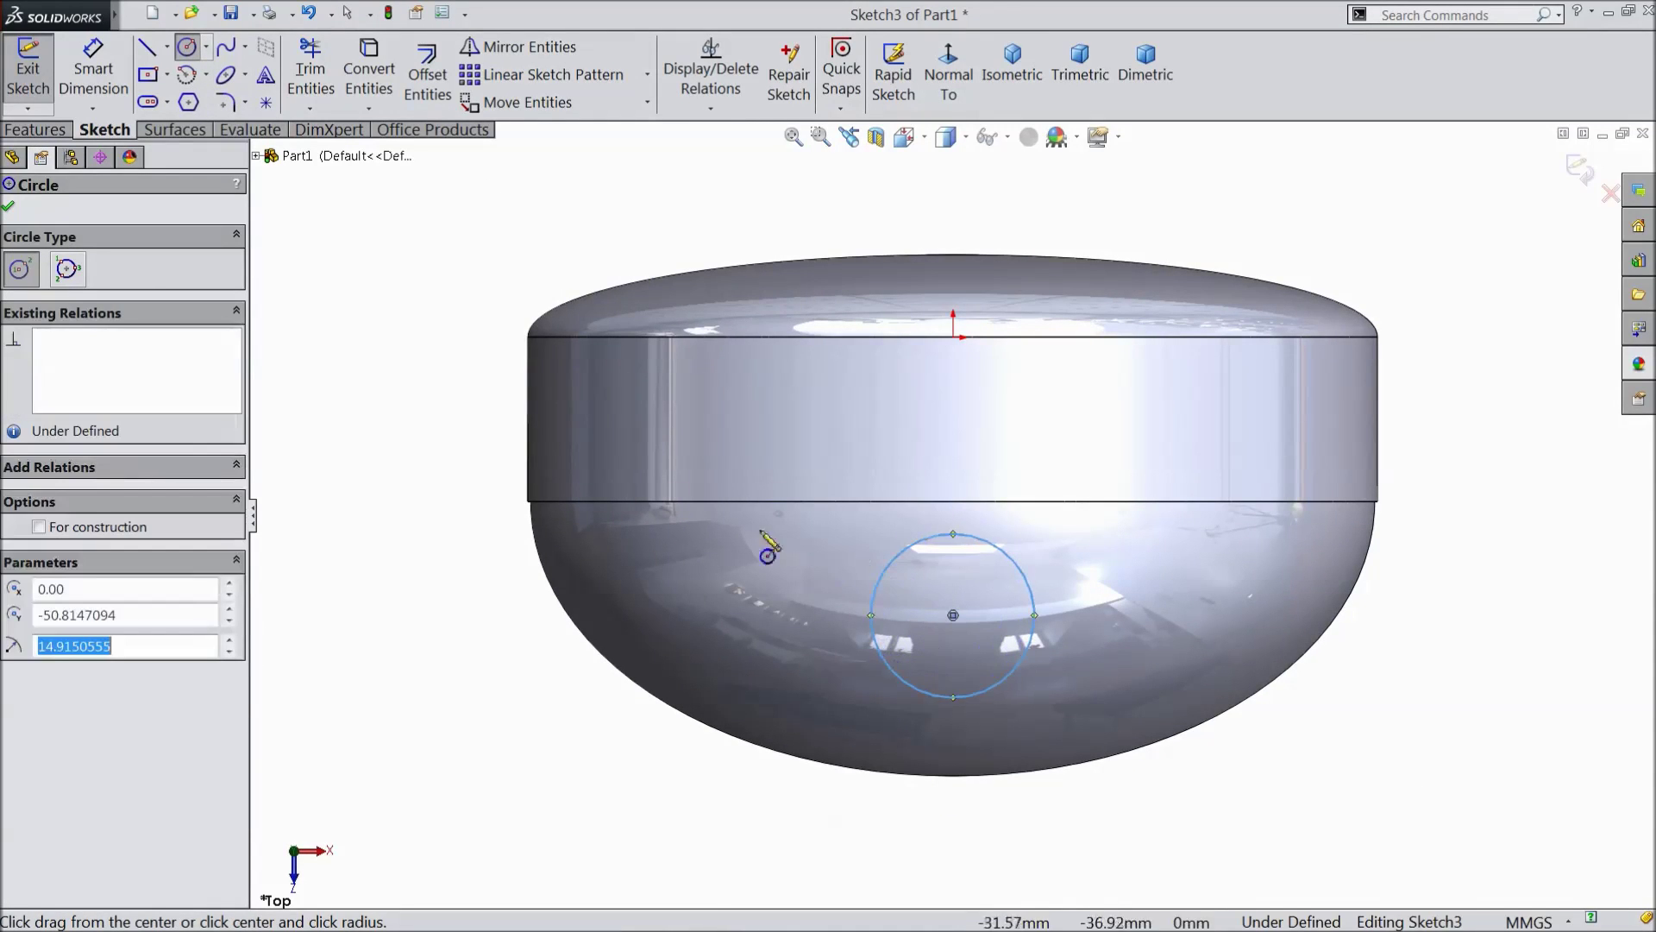
key("Escape")
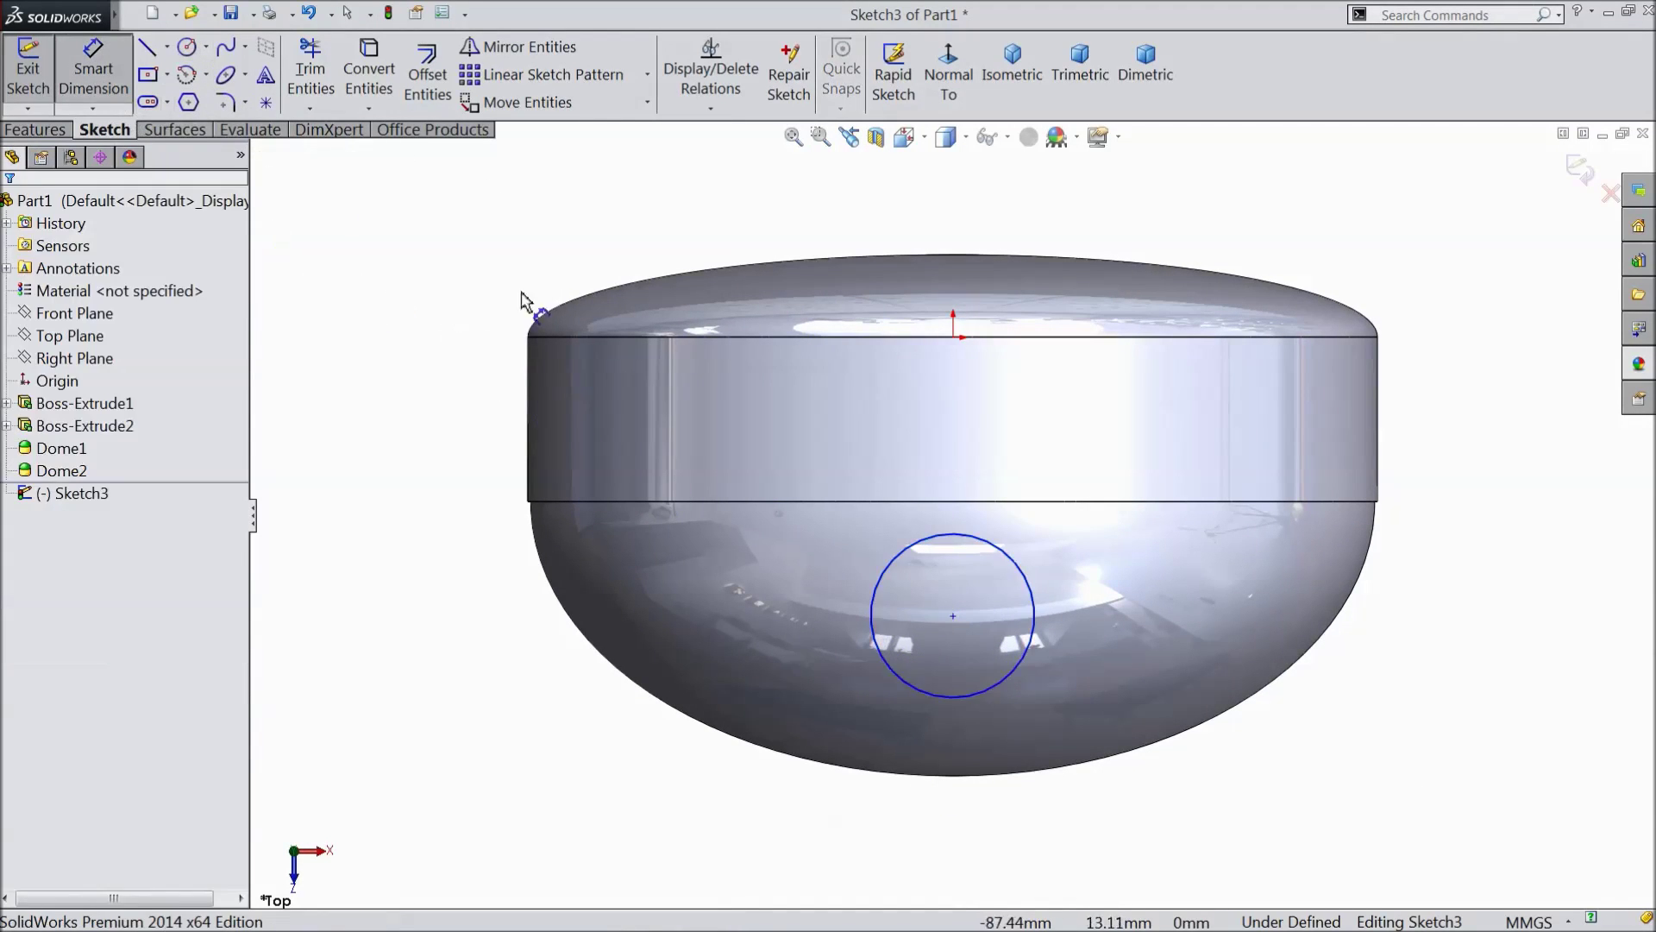
Step: Dimension the circle on the Top Plane to a diameter of 35 mm
left_click(1036, 615)
left_click(1414, 643)
type("35")
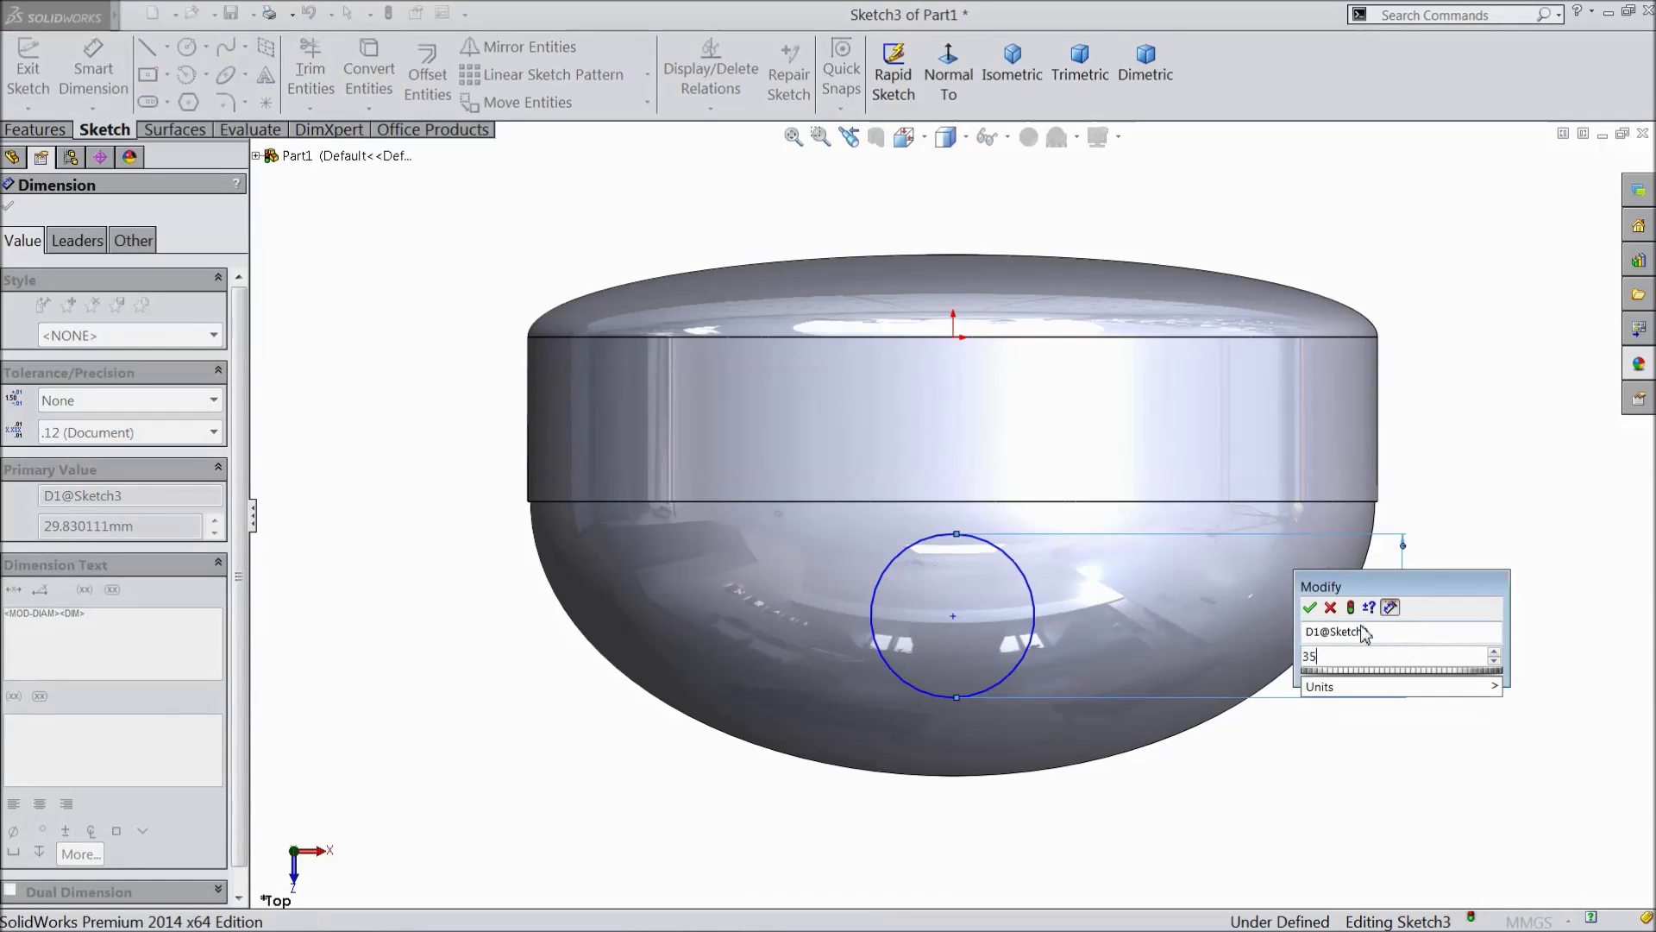
left_click(1310, 609)
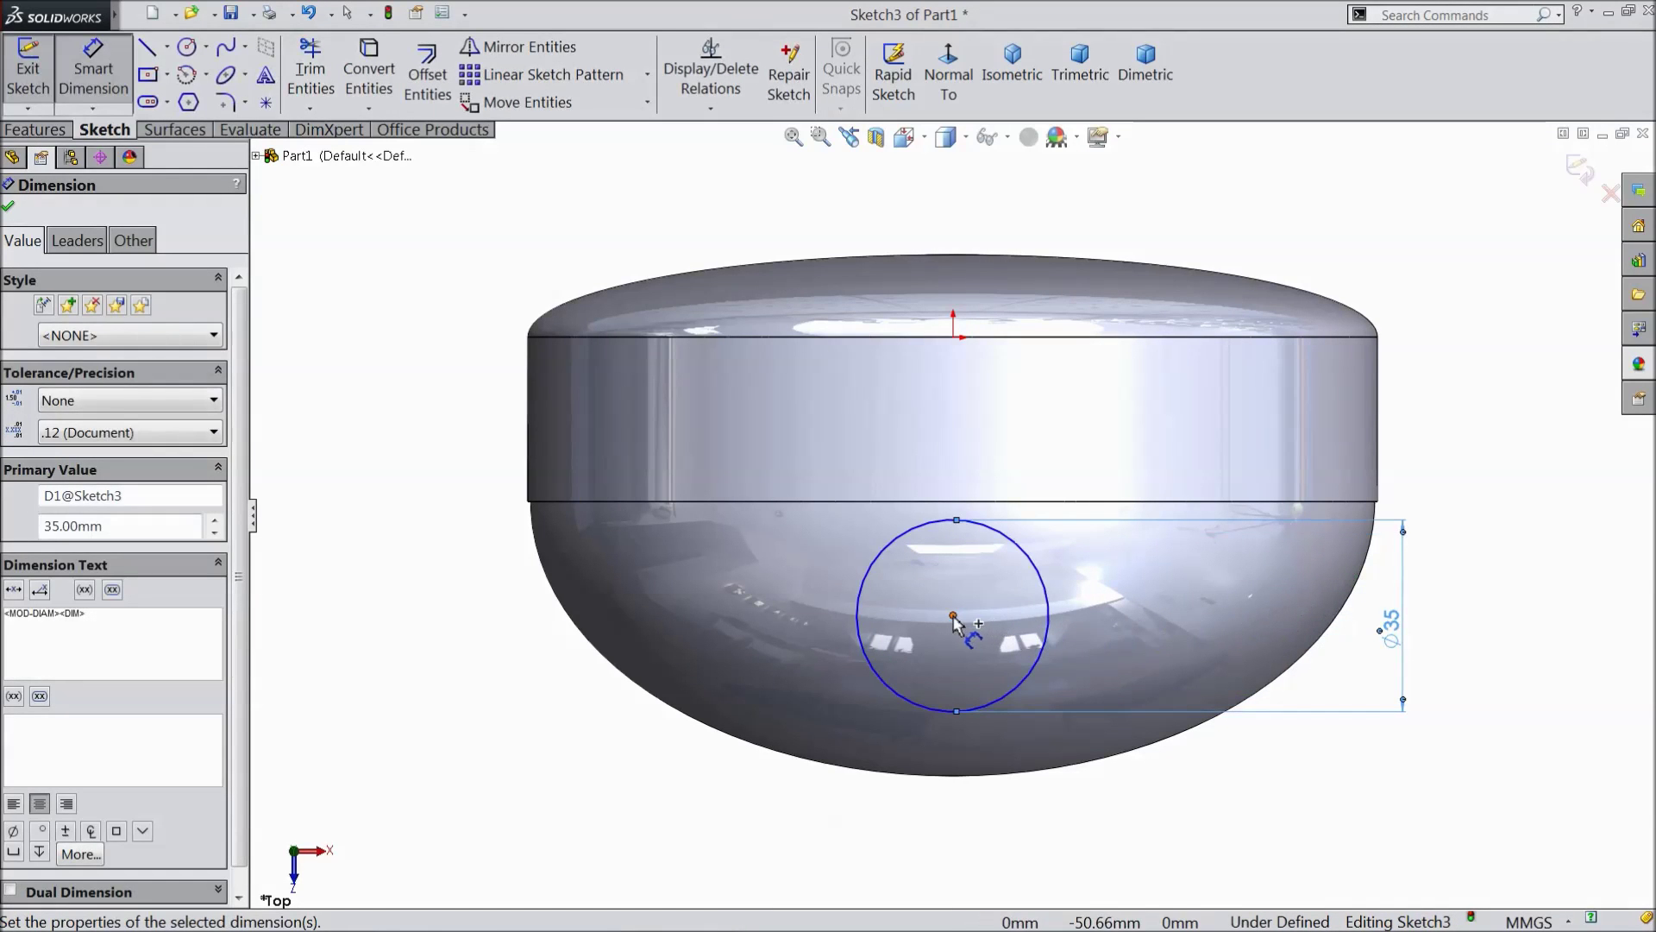
Step: Dimension the distance between the circle's centre and the origin to 50 mm
left_click(954, 617)
left_click(953, 337)
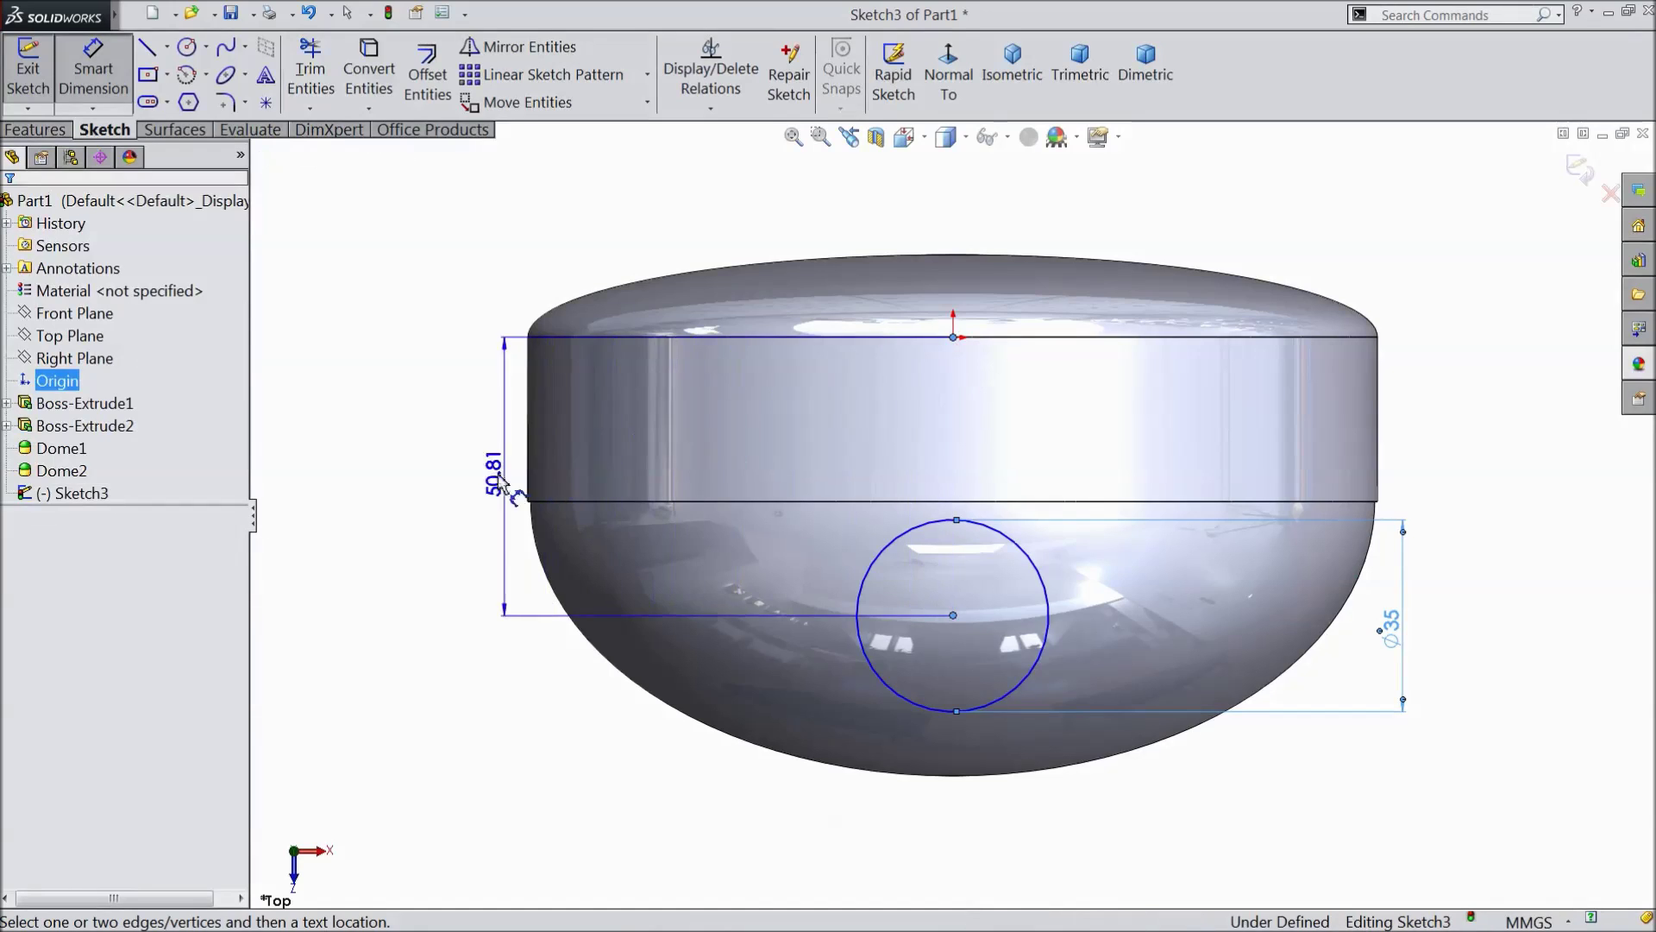
left_click(474, 480)
type("50")
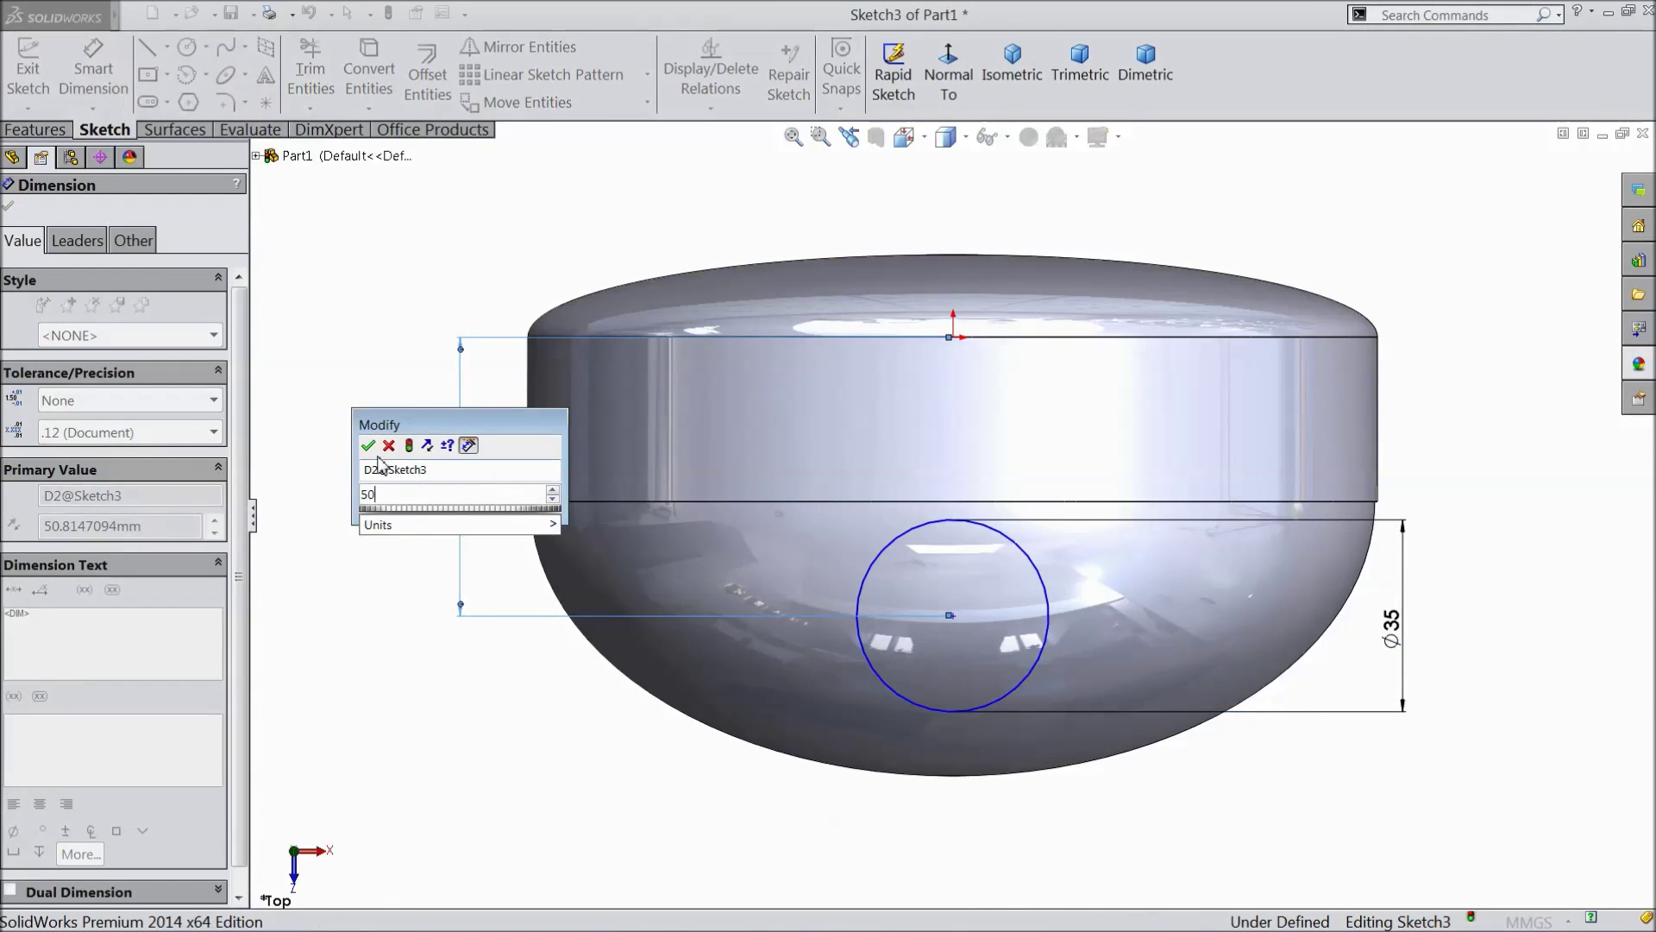
left_click(367, 445)
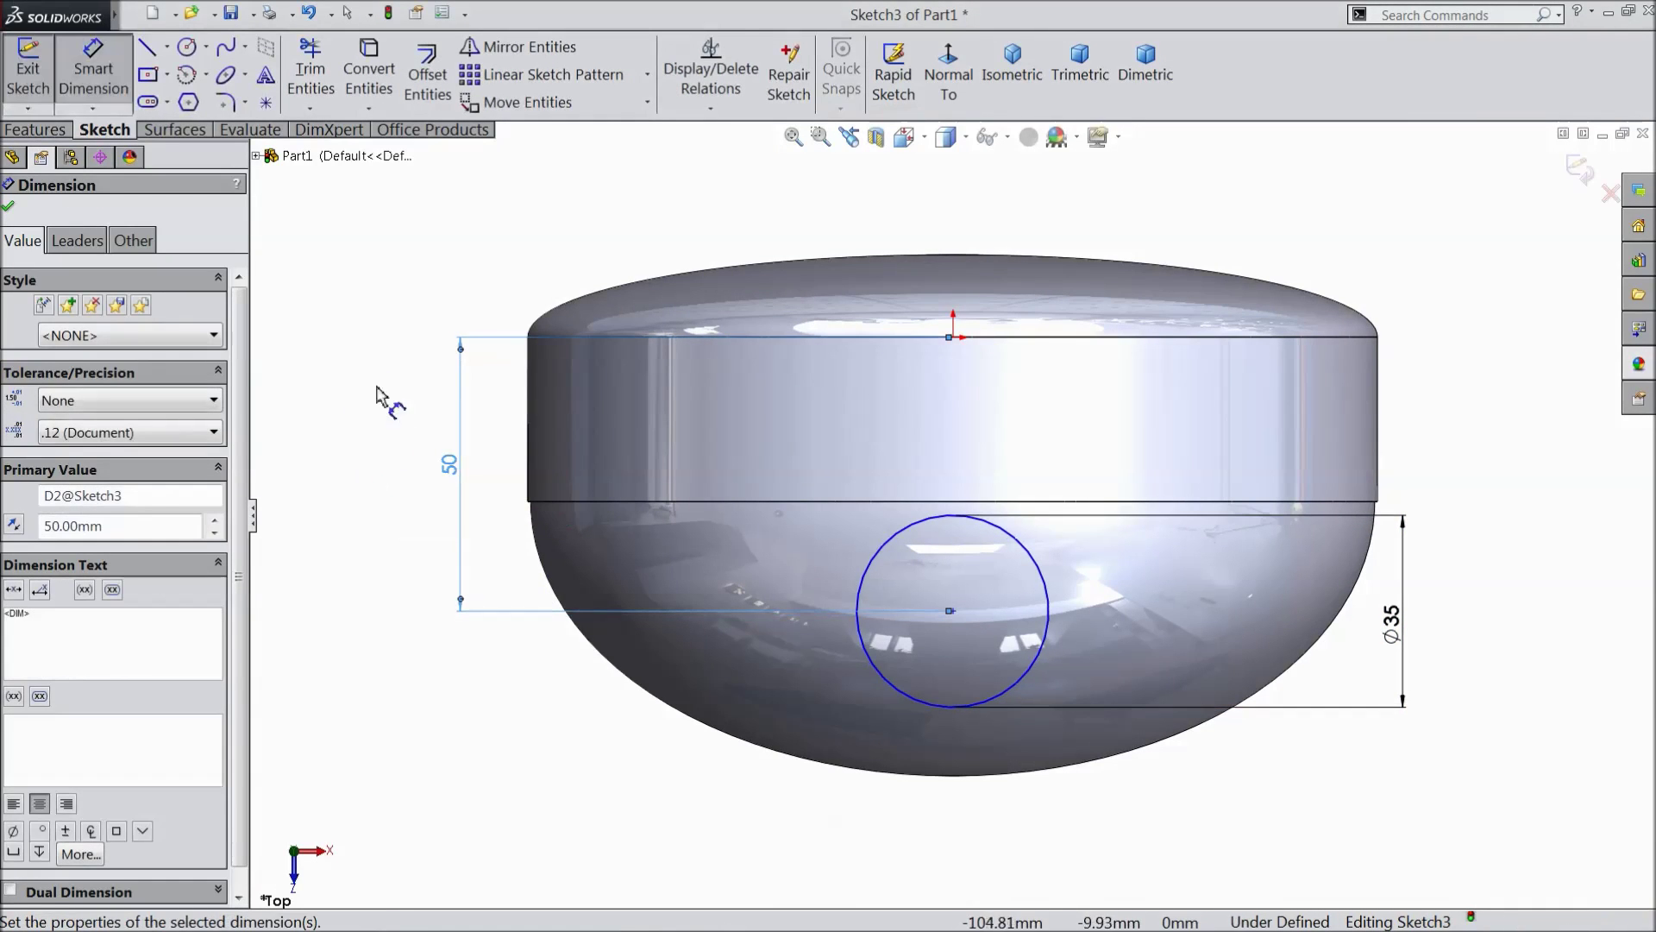
left_click(99, 82)
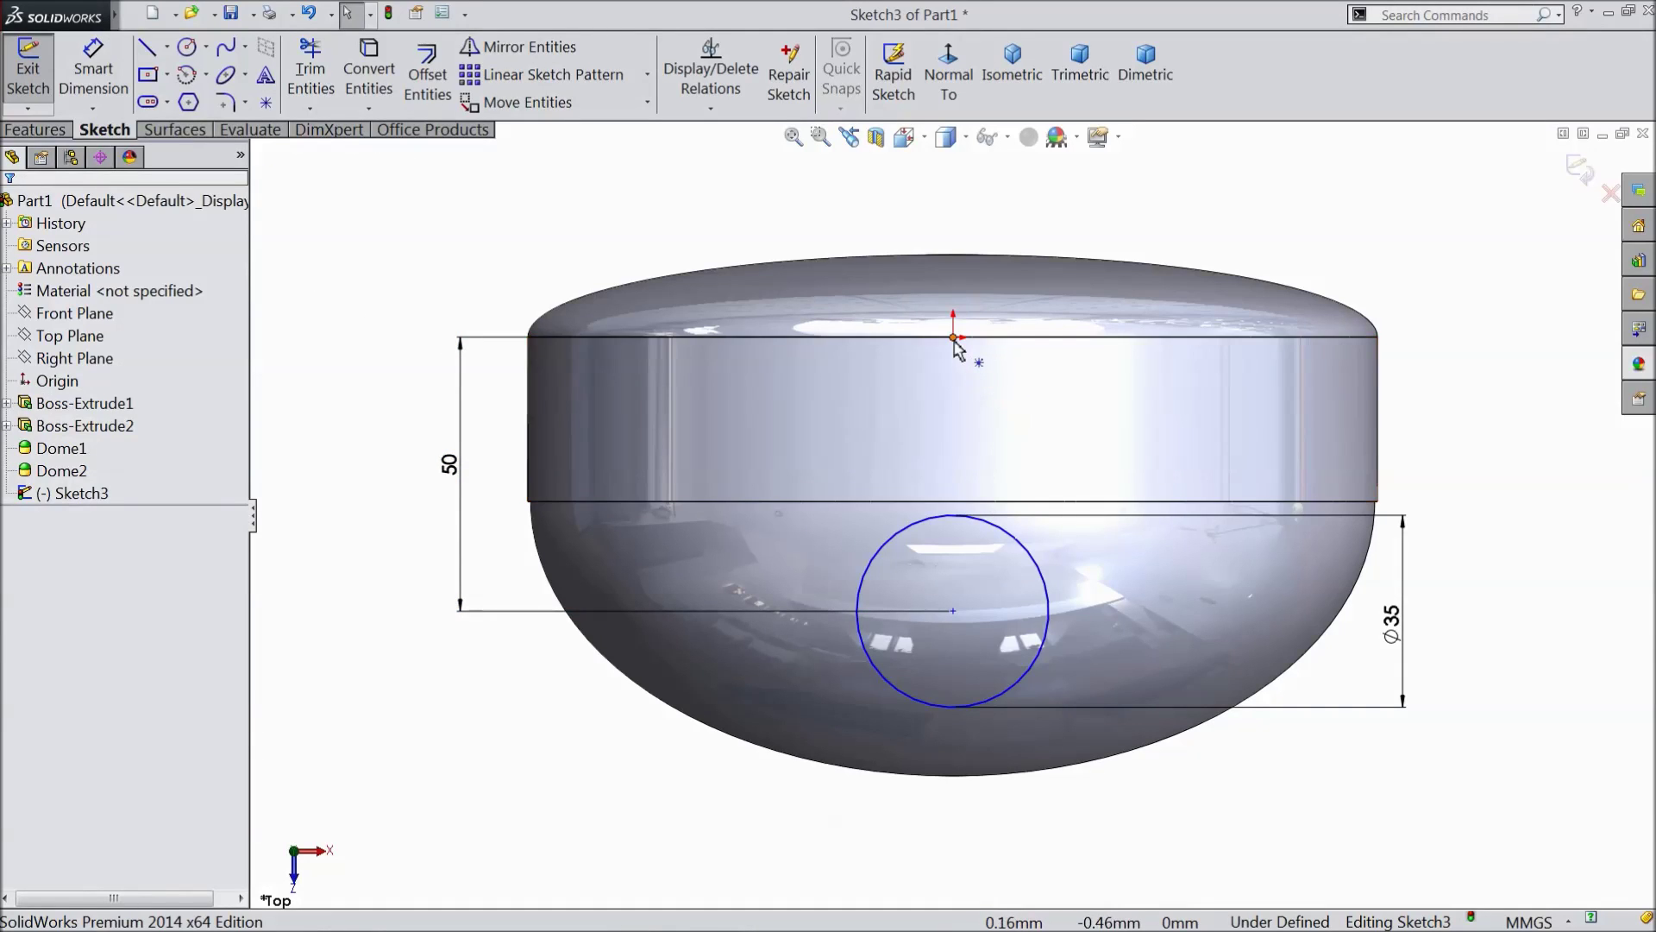
Step: Add a vertical relation between the origin and the circle's centre point
left_click(953, 337)
left_click(953, 612, "ctrl")
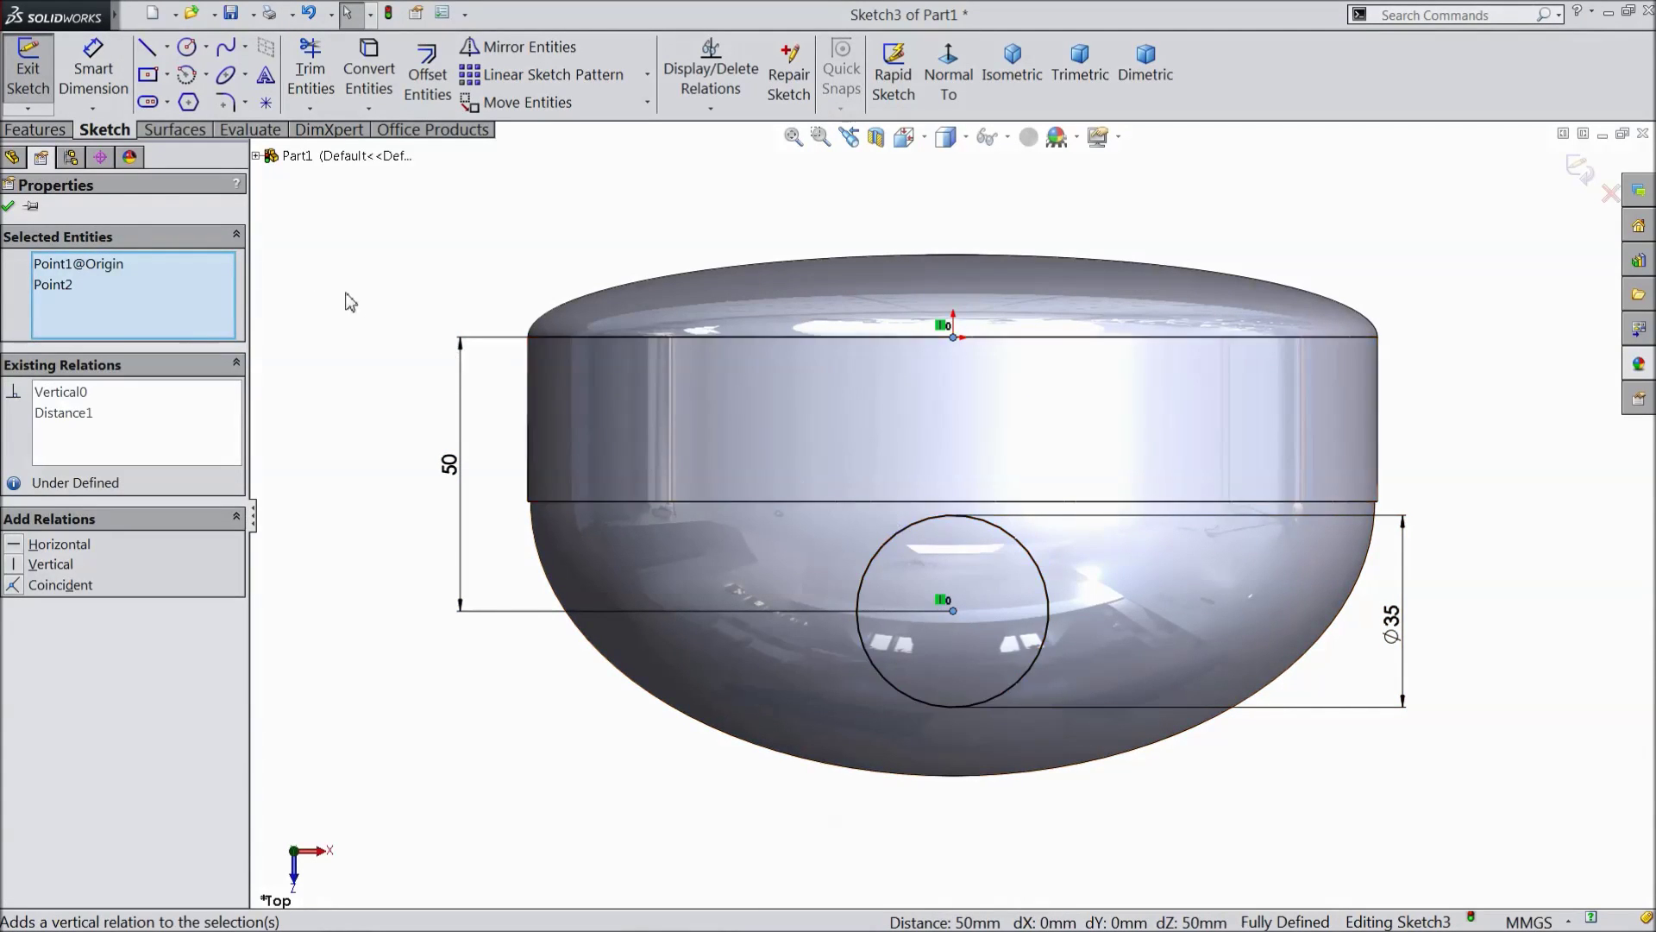
key("Escape")
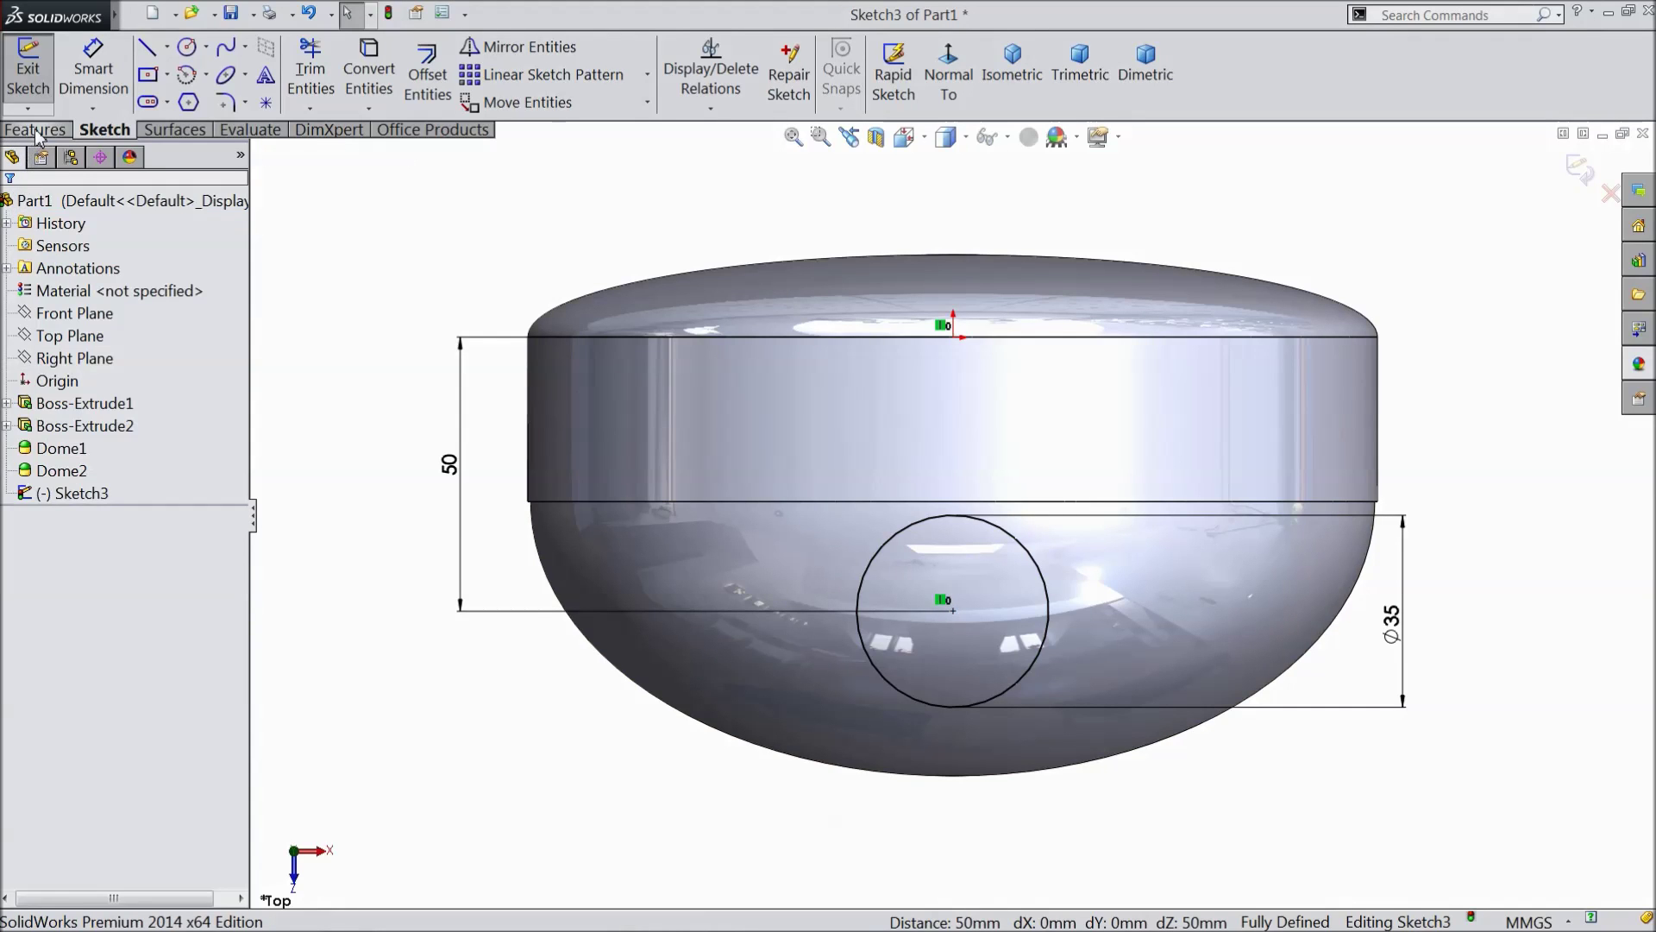
Step: Extrude the 35 mm circle as a blind boss 140 mm long, merged with the domed body
left_click(34, 130)
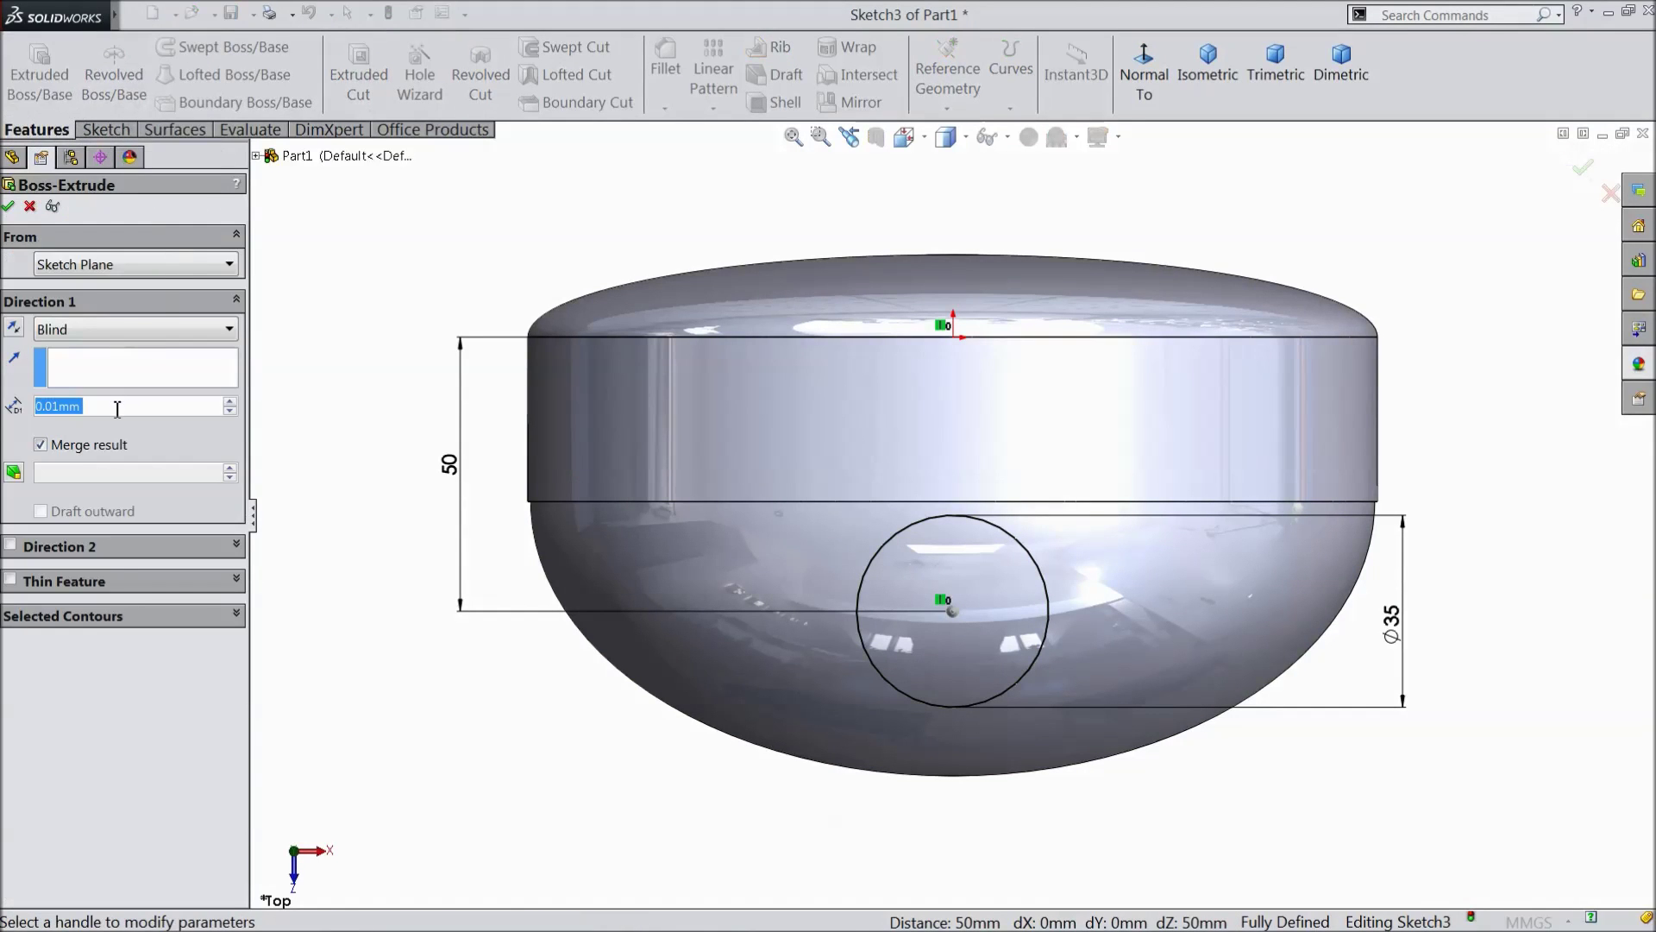
type("140")
key("Return")
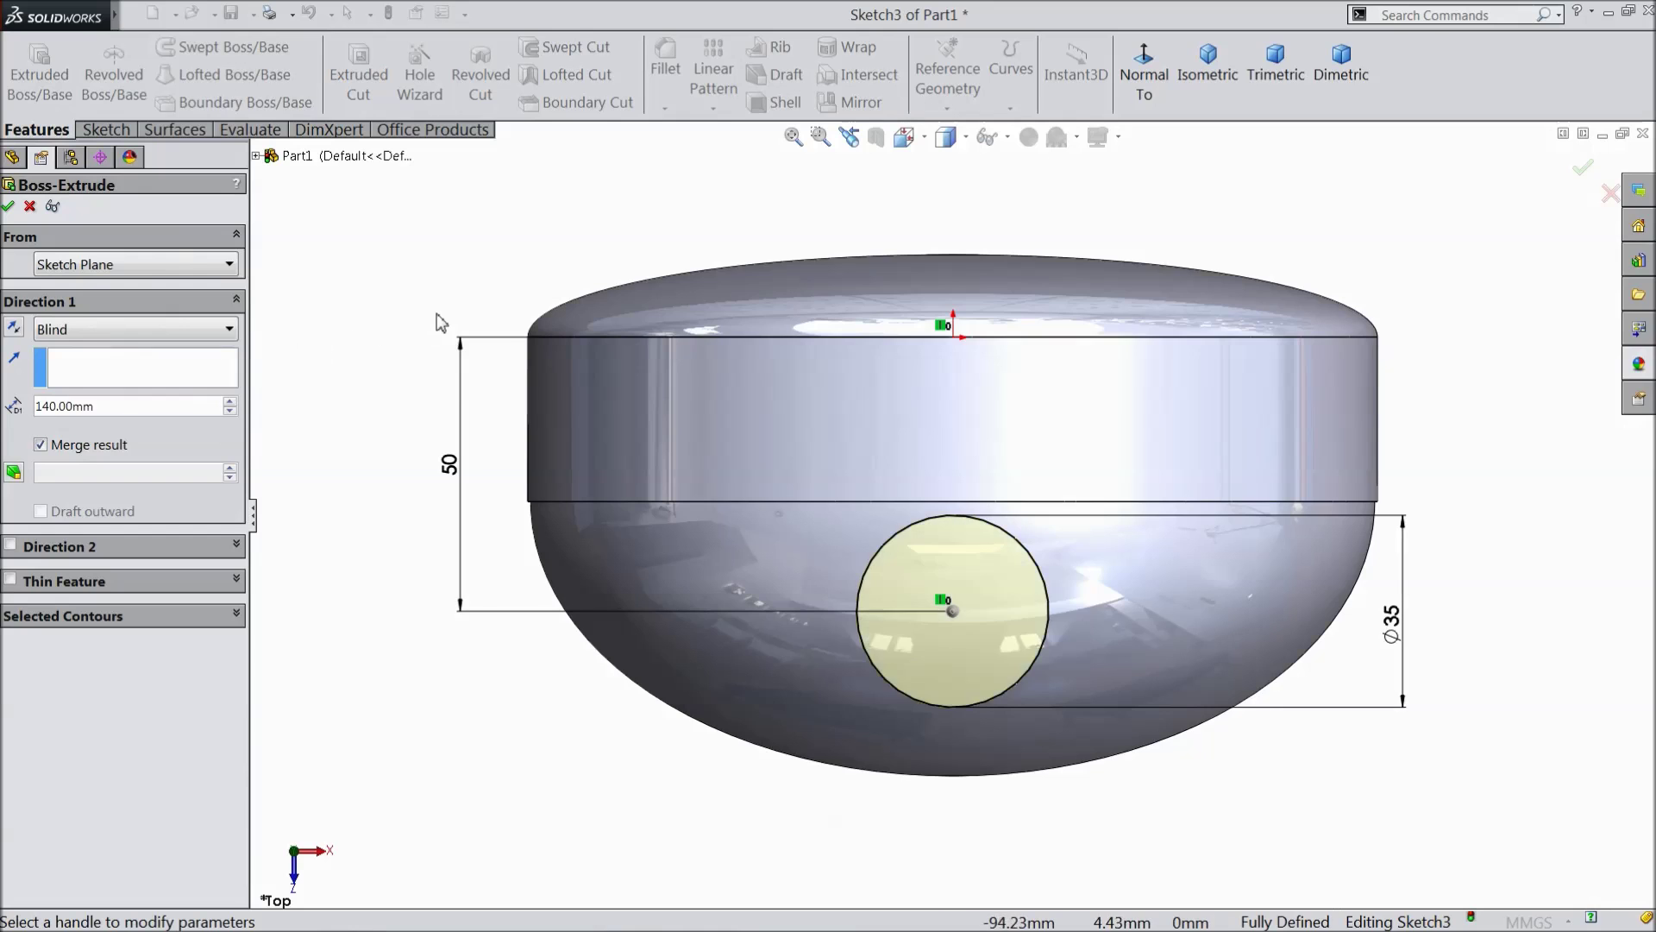
middle_click_drag(383, 332, 499, 417)
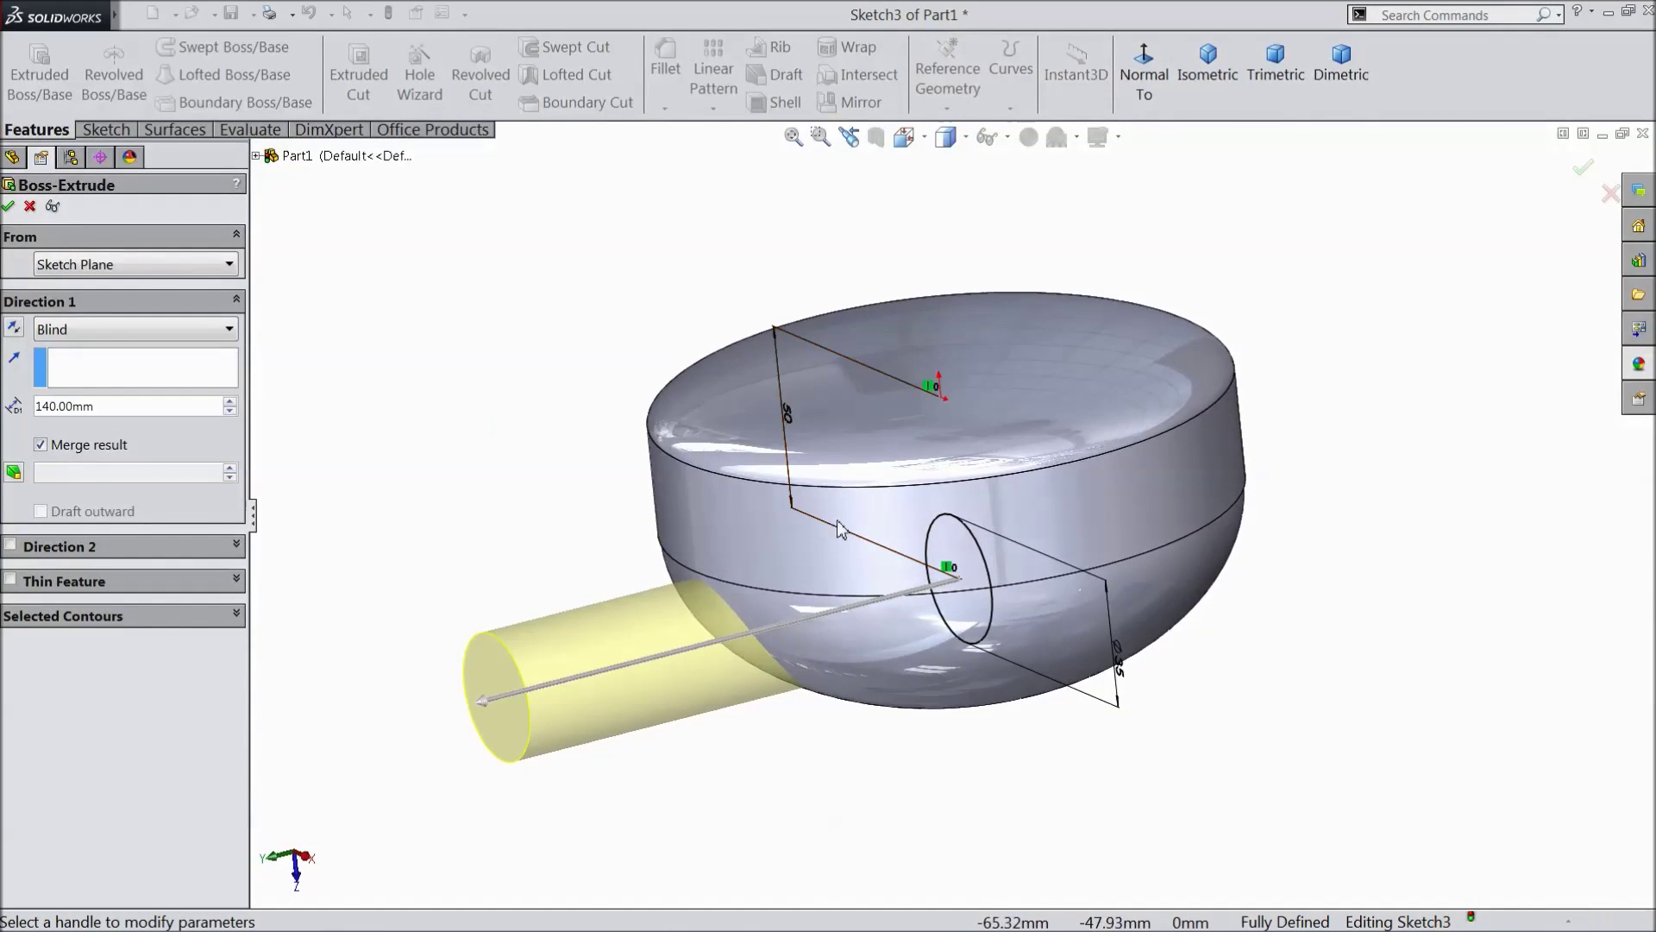
scroll(894, 545, "down", 2)
left_click(8, 206)
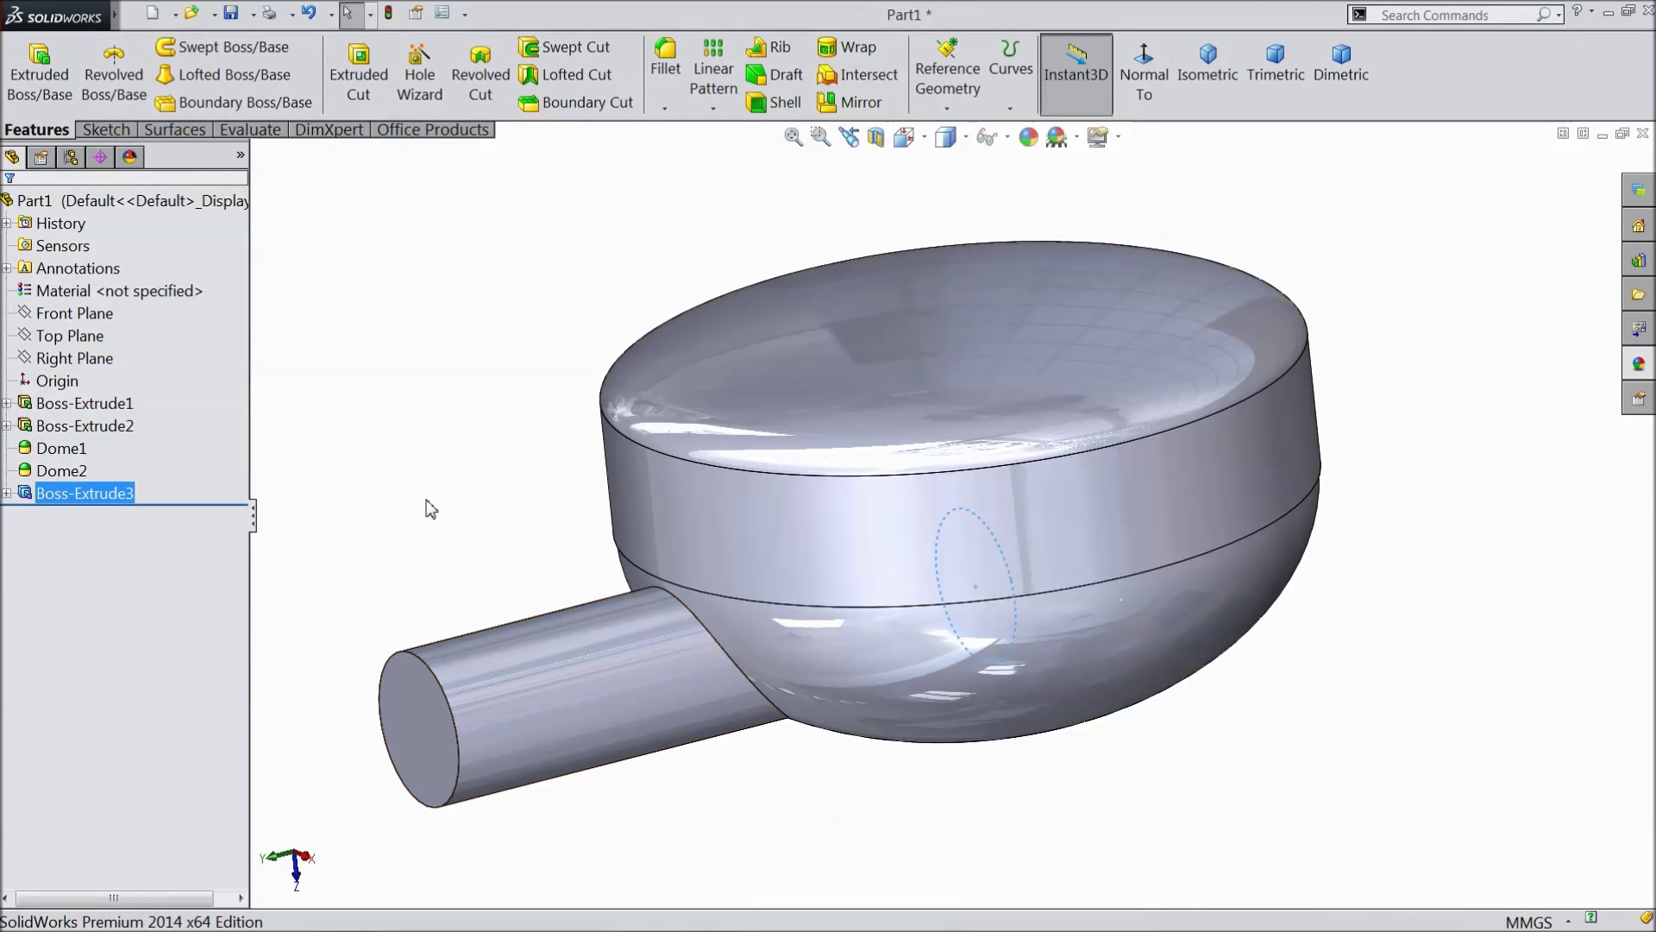
left_click(430, 496)
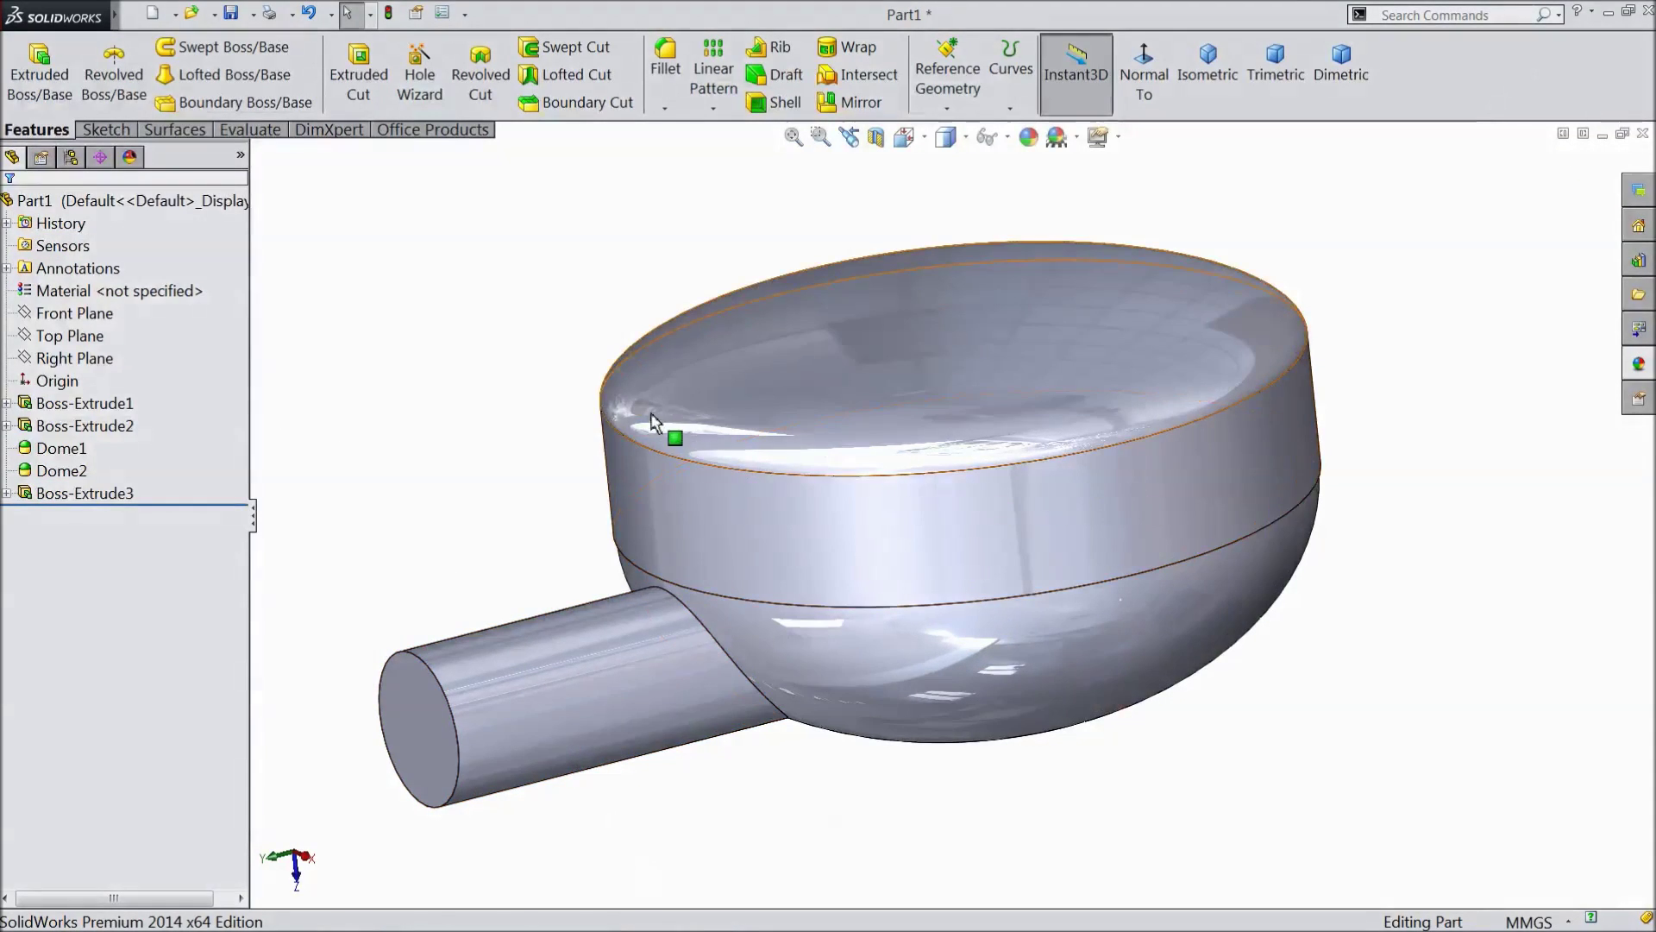
Step: Shell the part outward with a 3 mm wall, removing the flat end face of the cylindrical stem
left_click(775, 105)
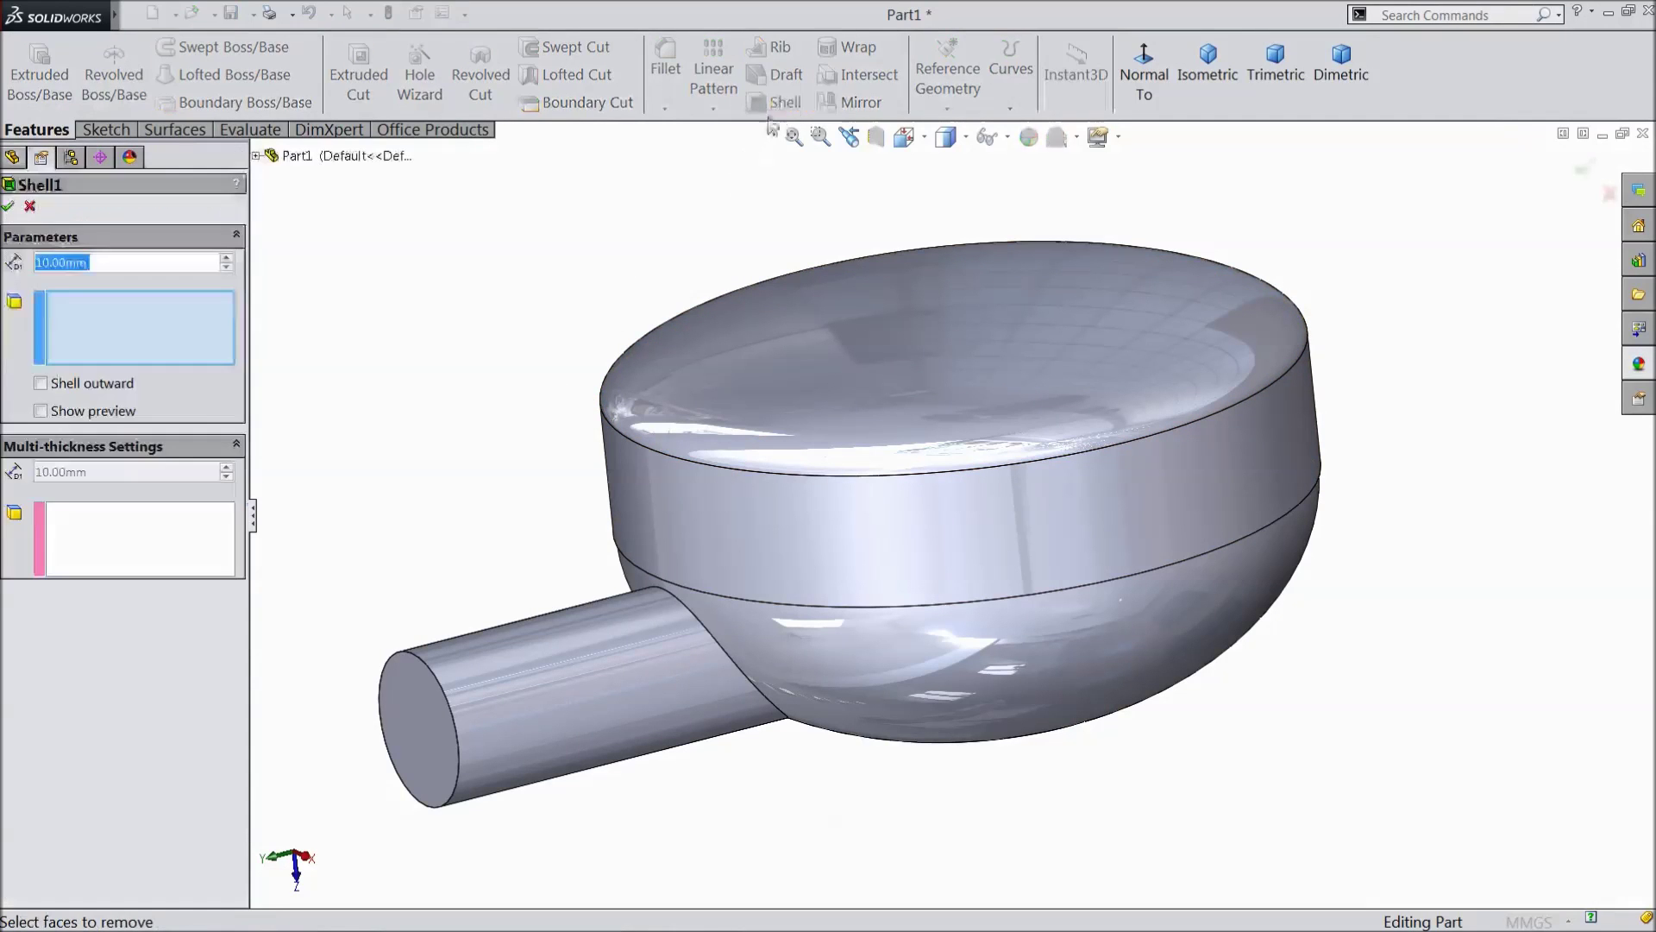
type("3")
key("Return")
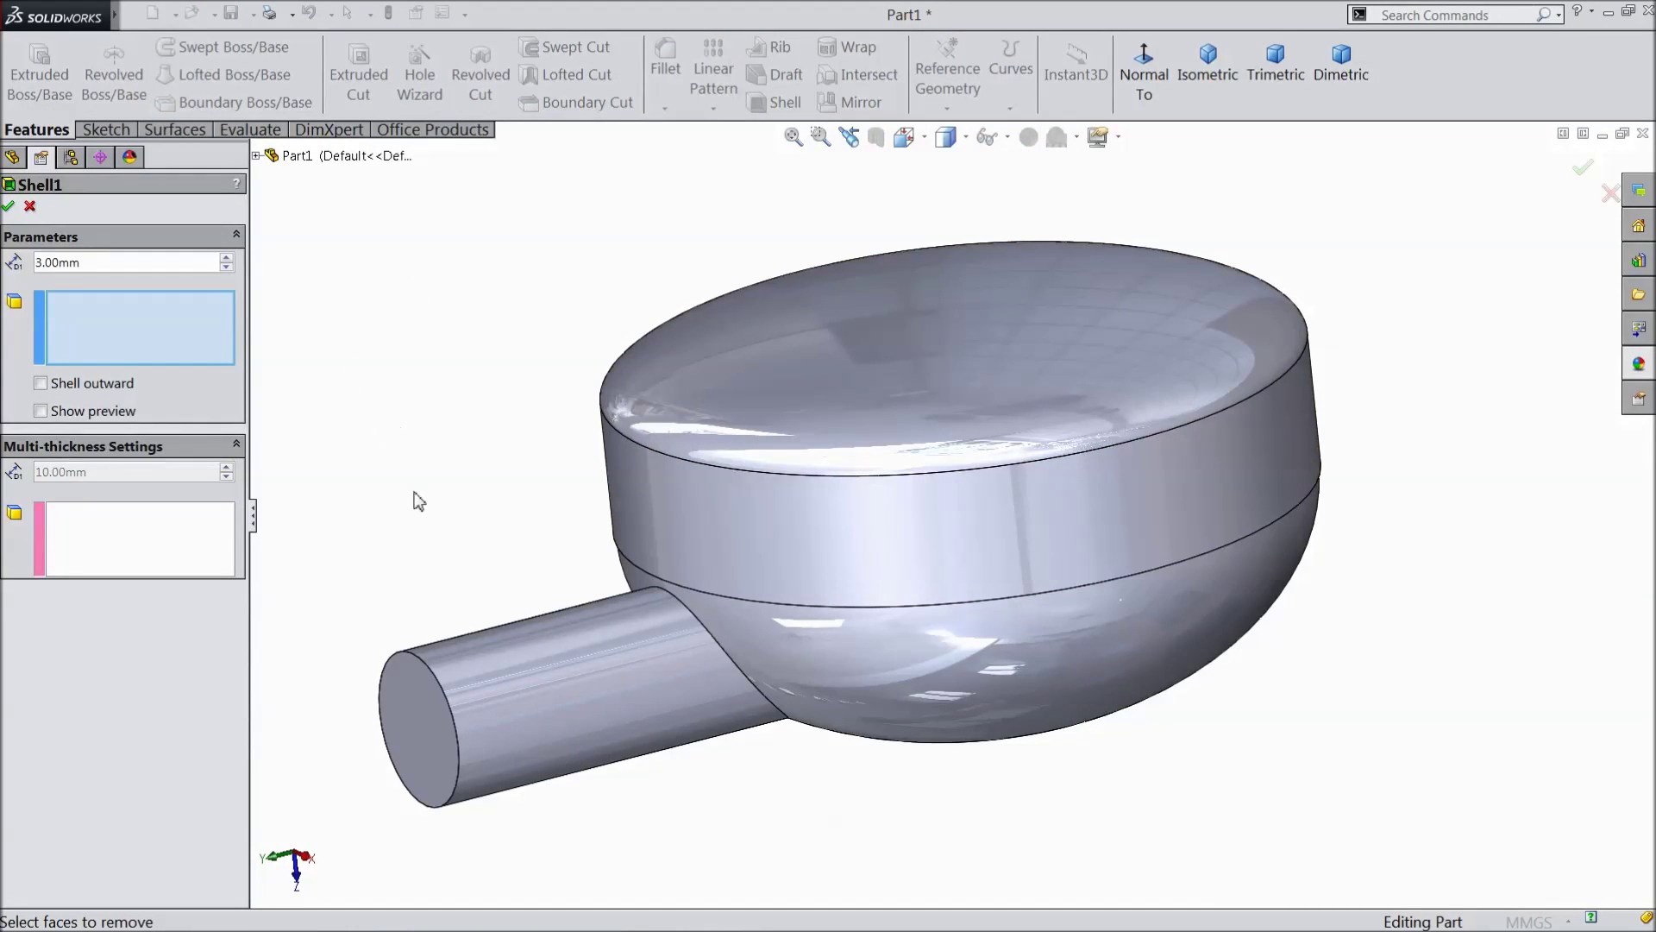
left_click(416, 717)
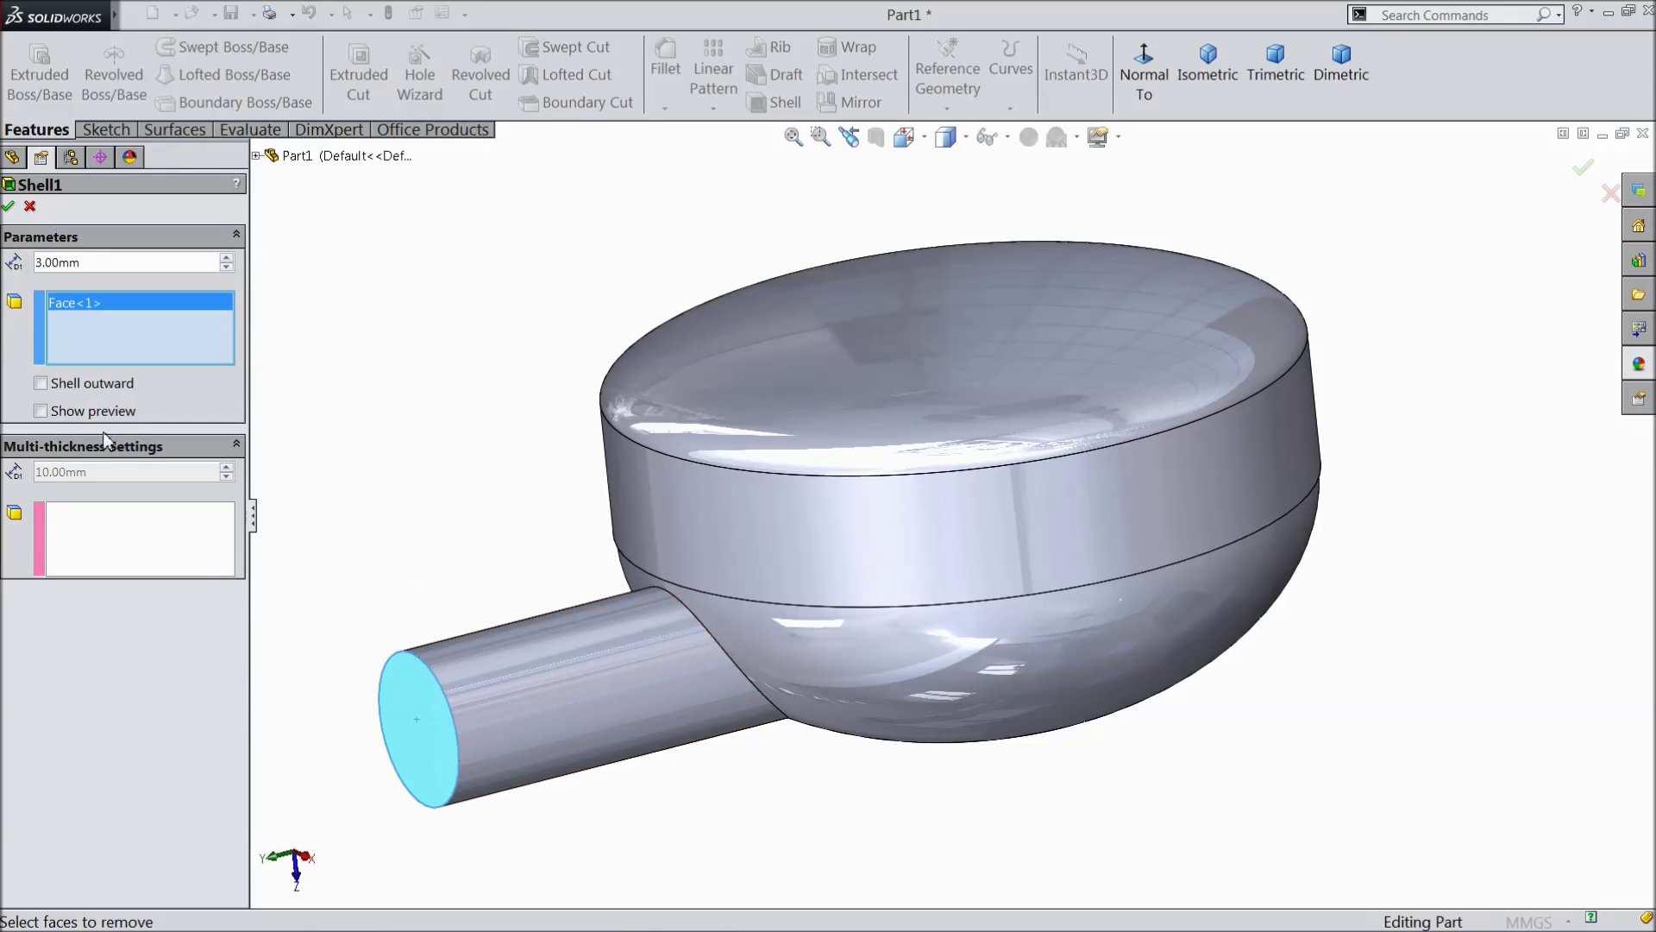
left_click(40, 383)
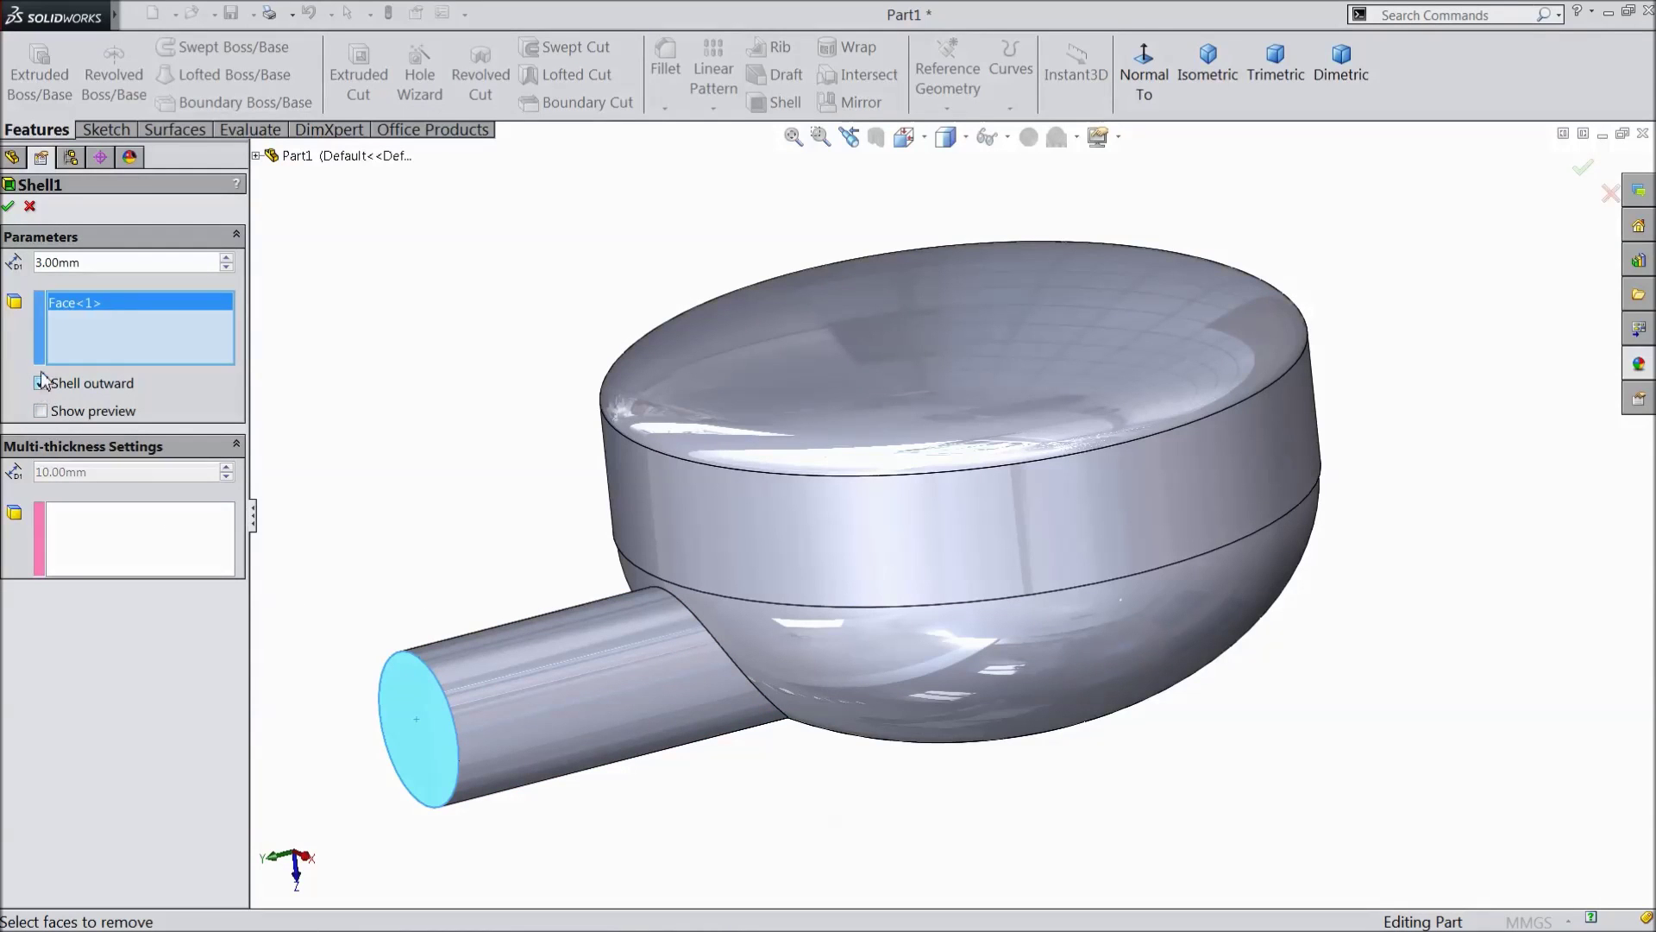
left_click(9, 207)
Step: Apply the chromium plate metal appearance to the cylindrical band between the two domes
scroll(366, 379, "up", 2)
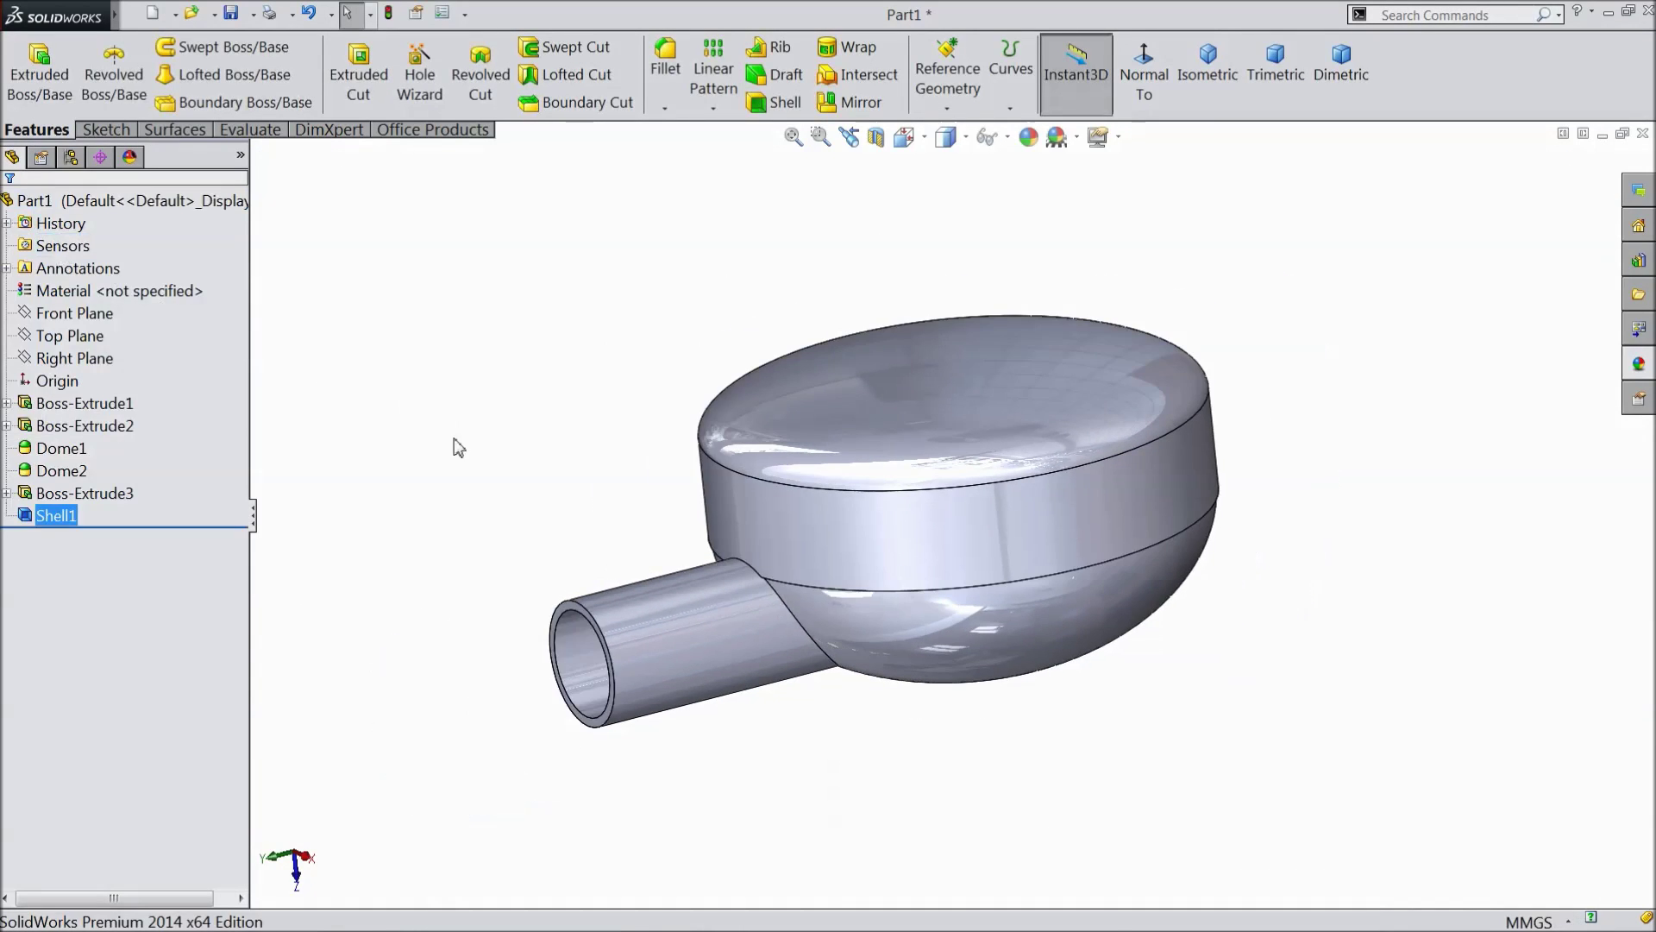
middle_click_drag(457, 495, 535, 595)
left_click(845, 432)
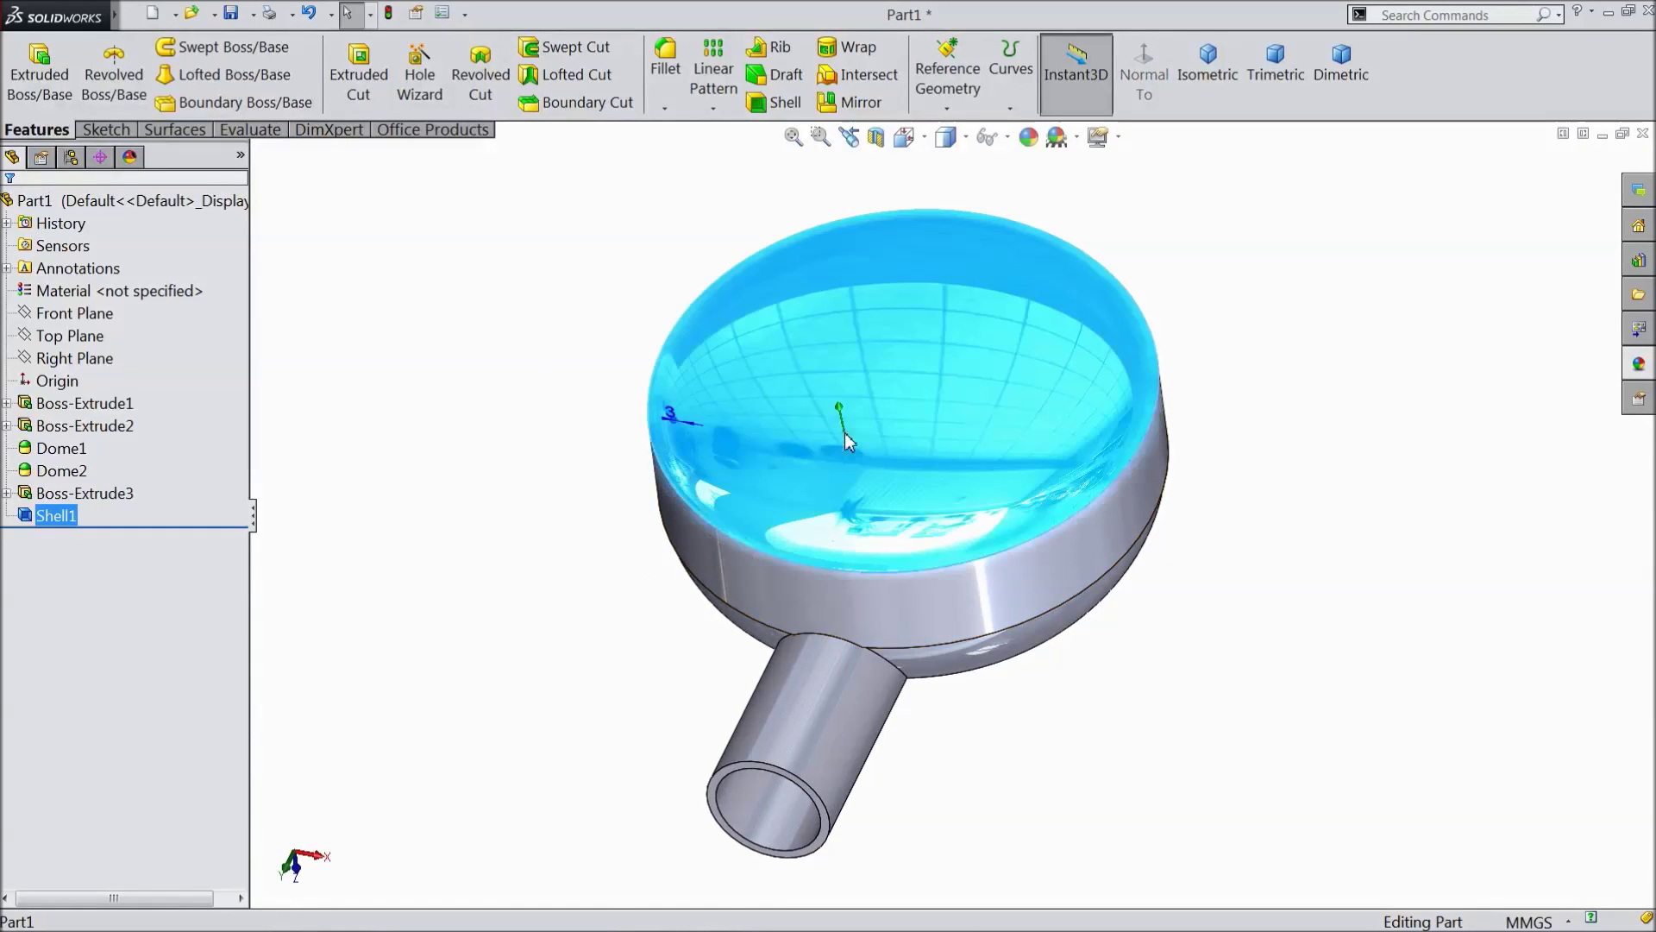
left_click(1638, 364)
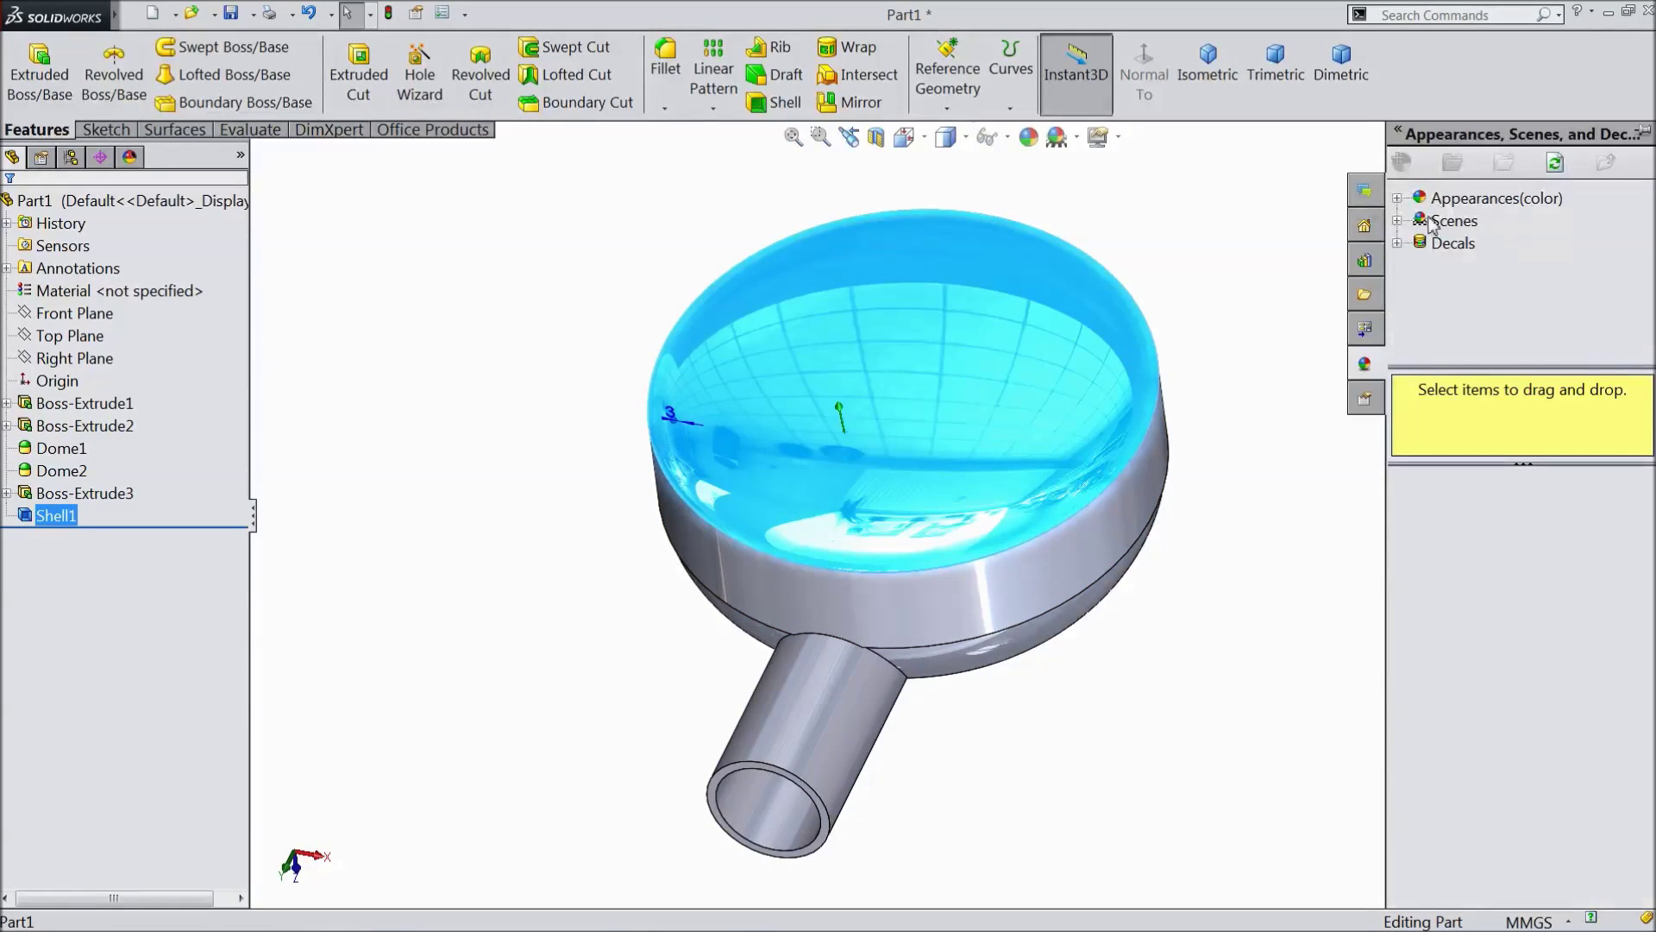
left_click(1401, 204)
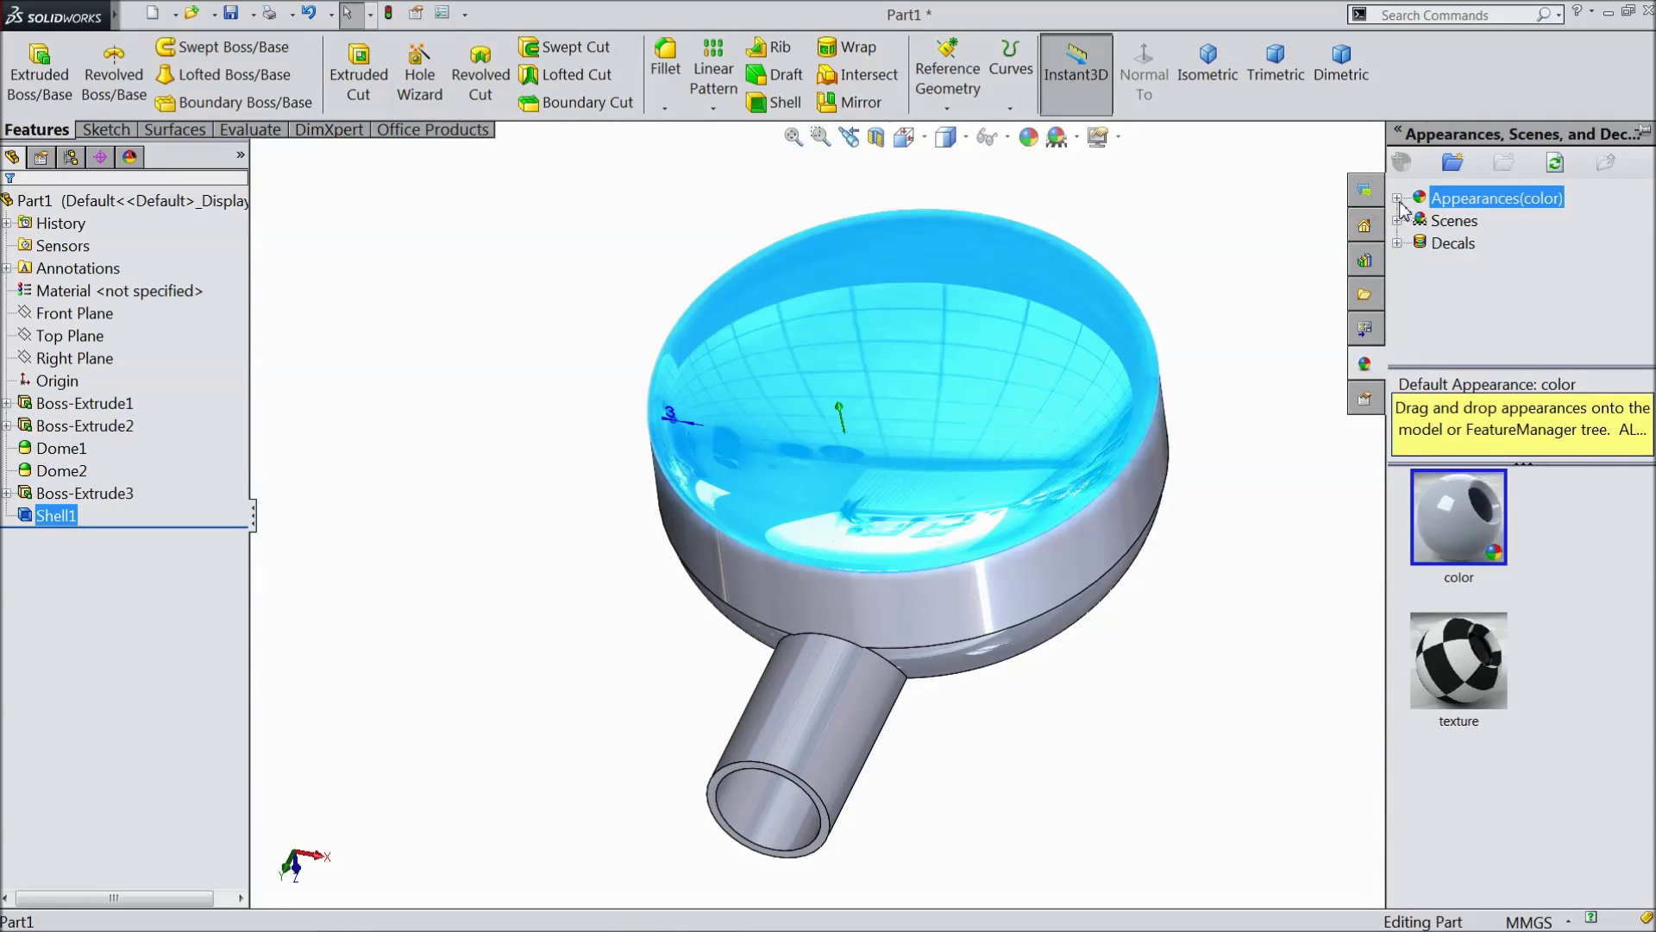
left_click(1397, 199)
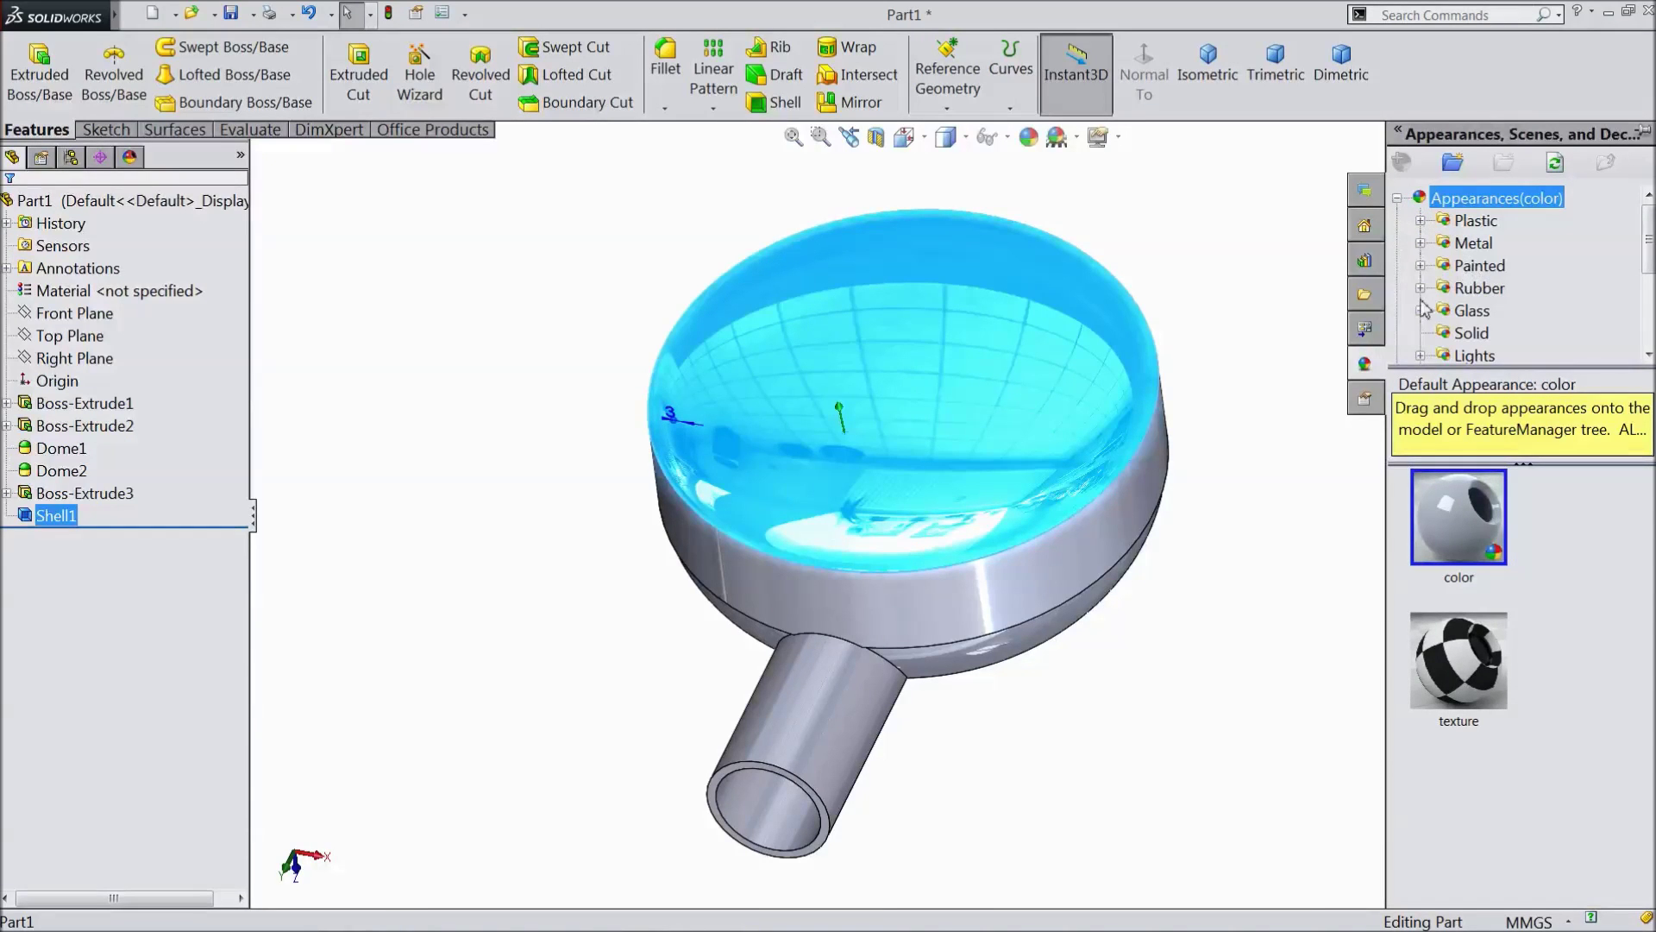
left_click(1472, 244)
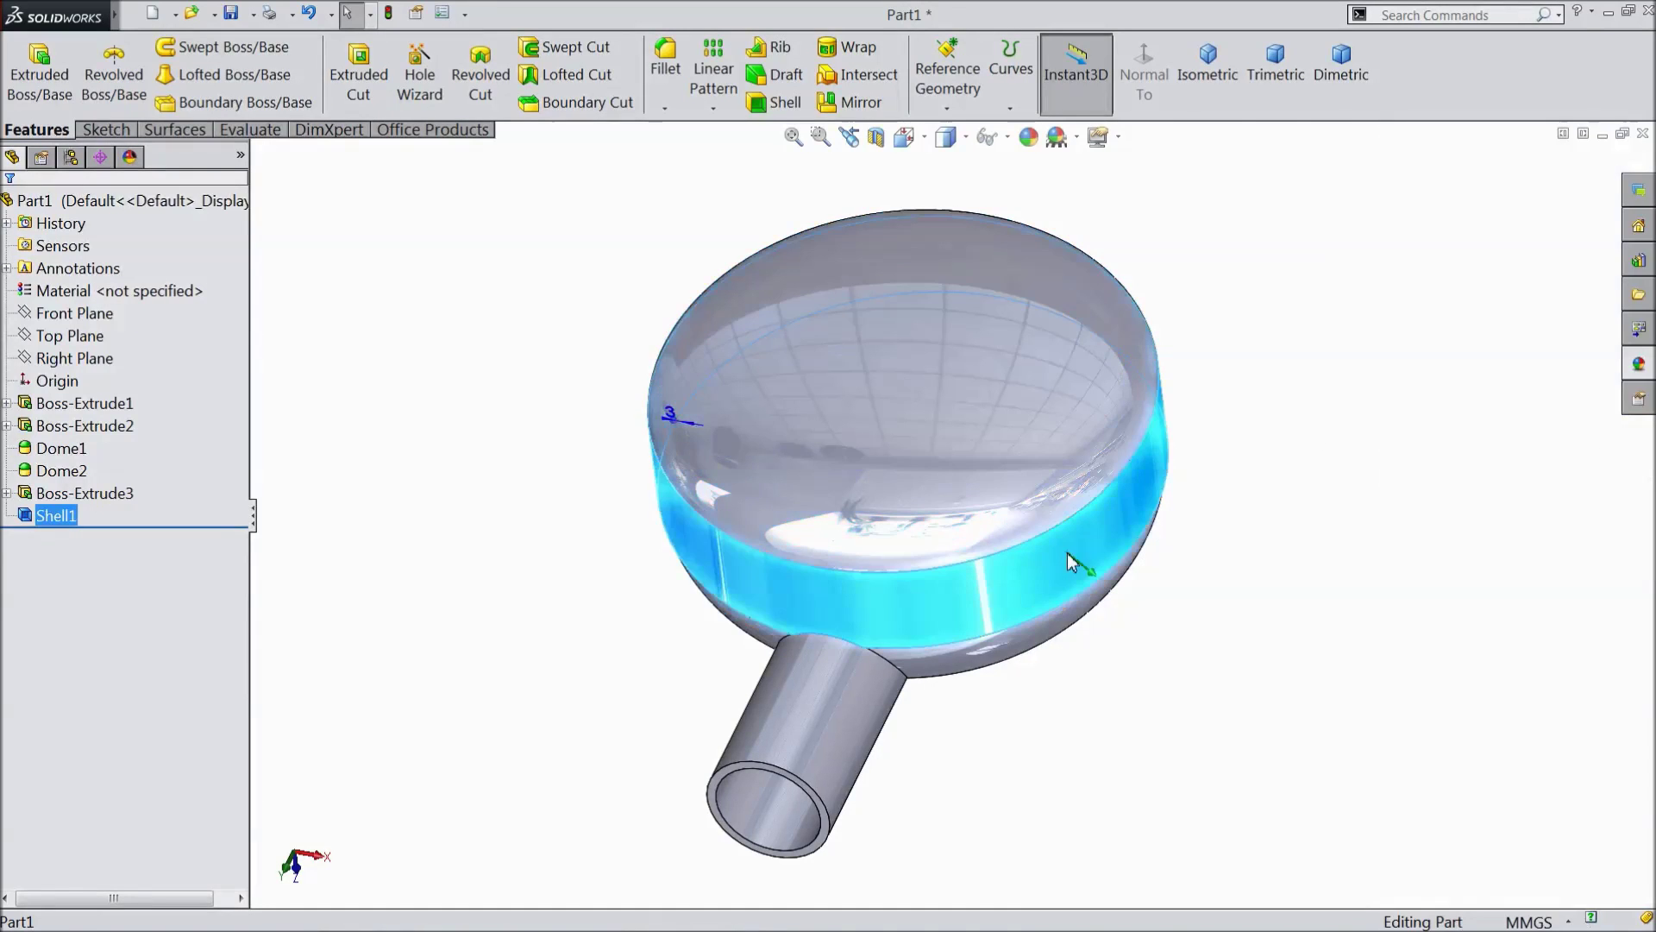
left_click(1633, 369)
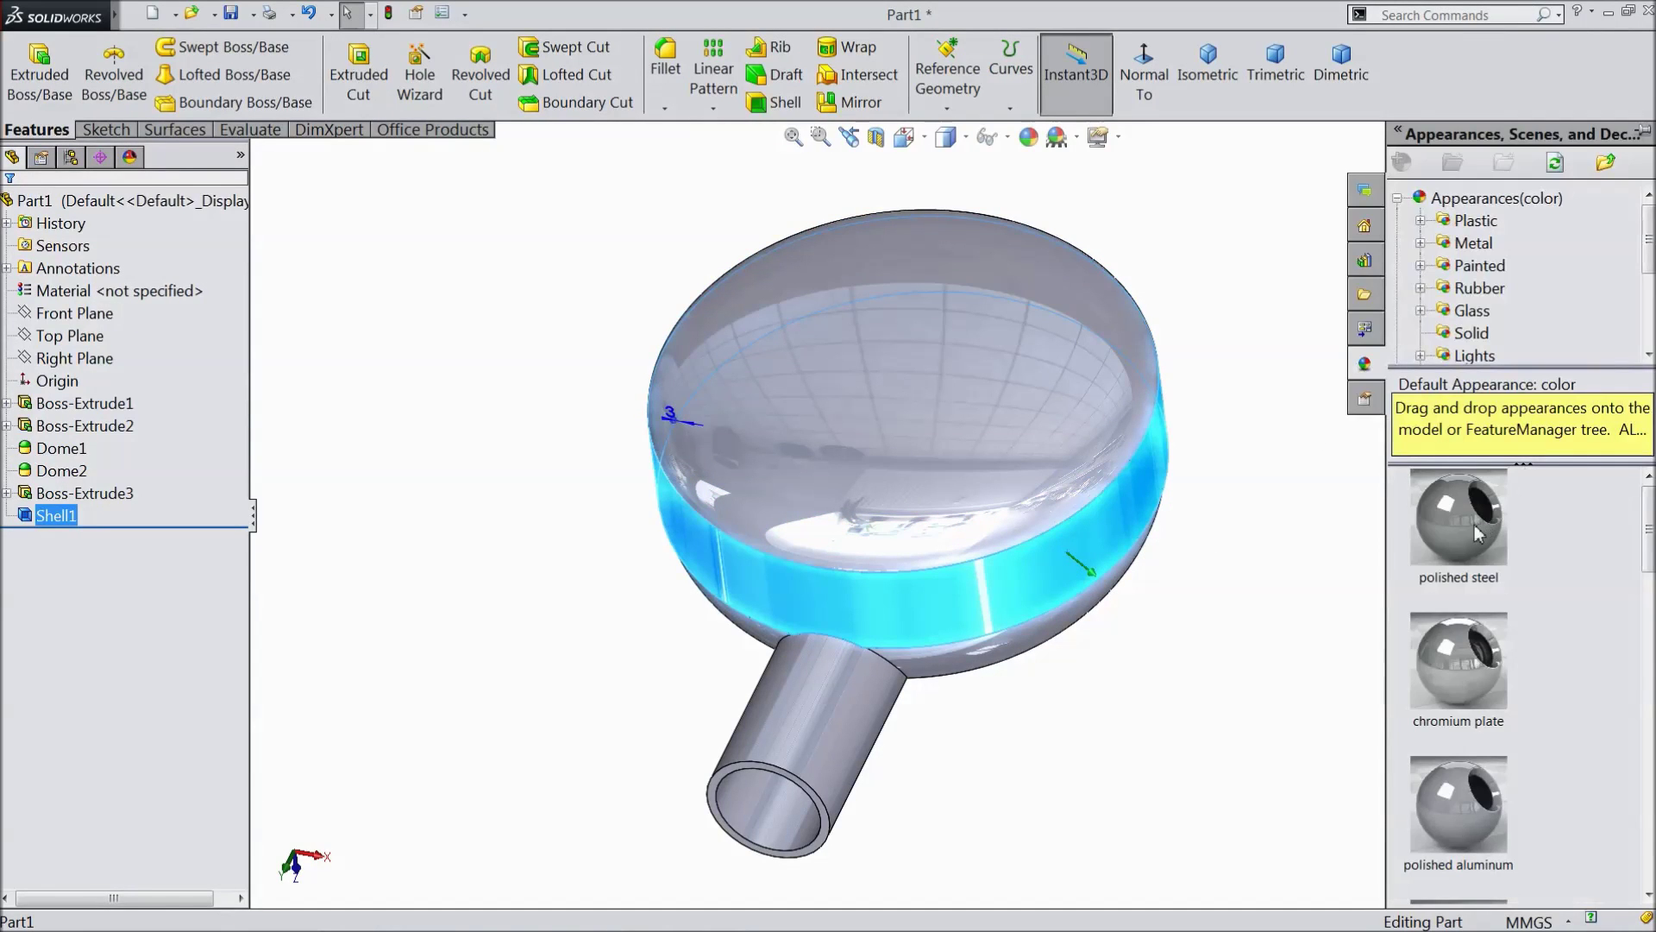
left_click_drag(1463, 668, 1280, 651)
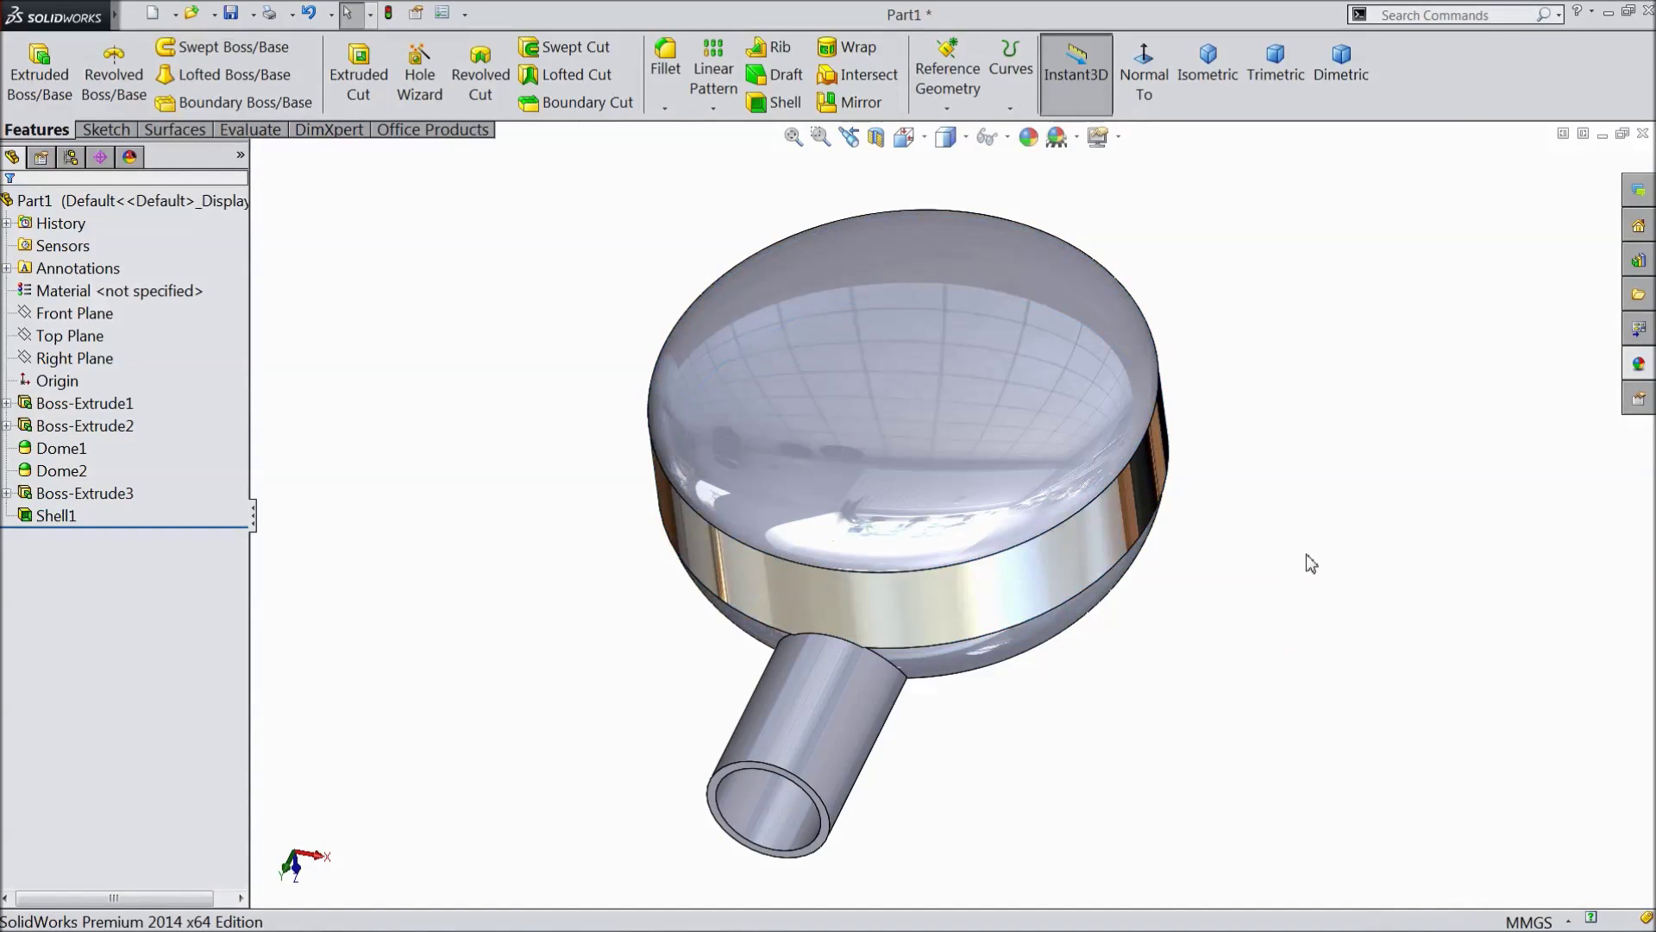
Step: Colour the 50 mm dome and the stem's outer and inner faces red with RGB 255, 0, 0
middle_click_drag(1305, 554, 1122, 513)
left_click(1006, 526)
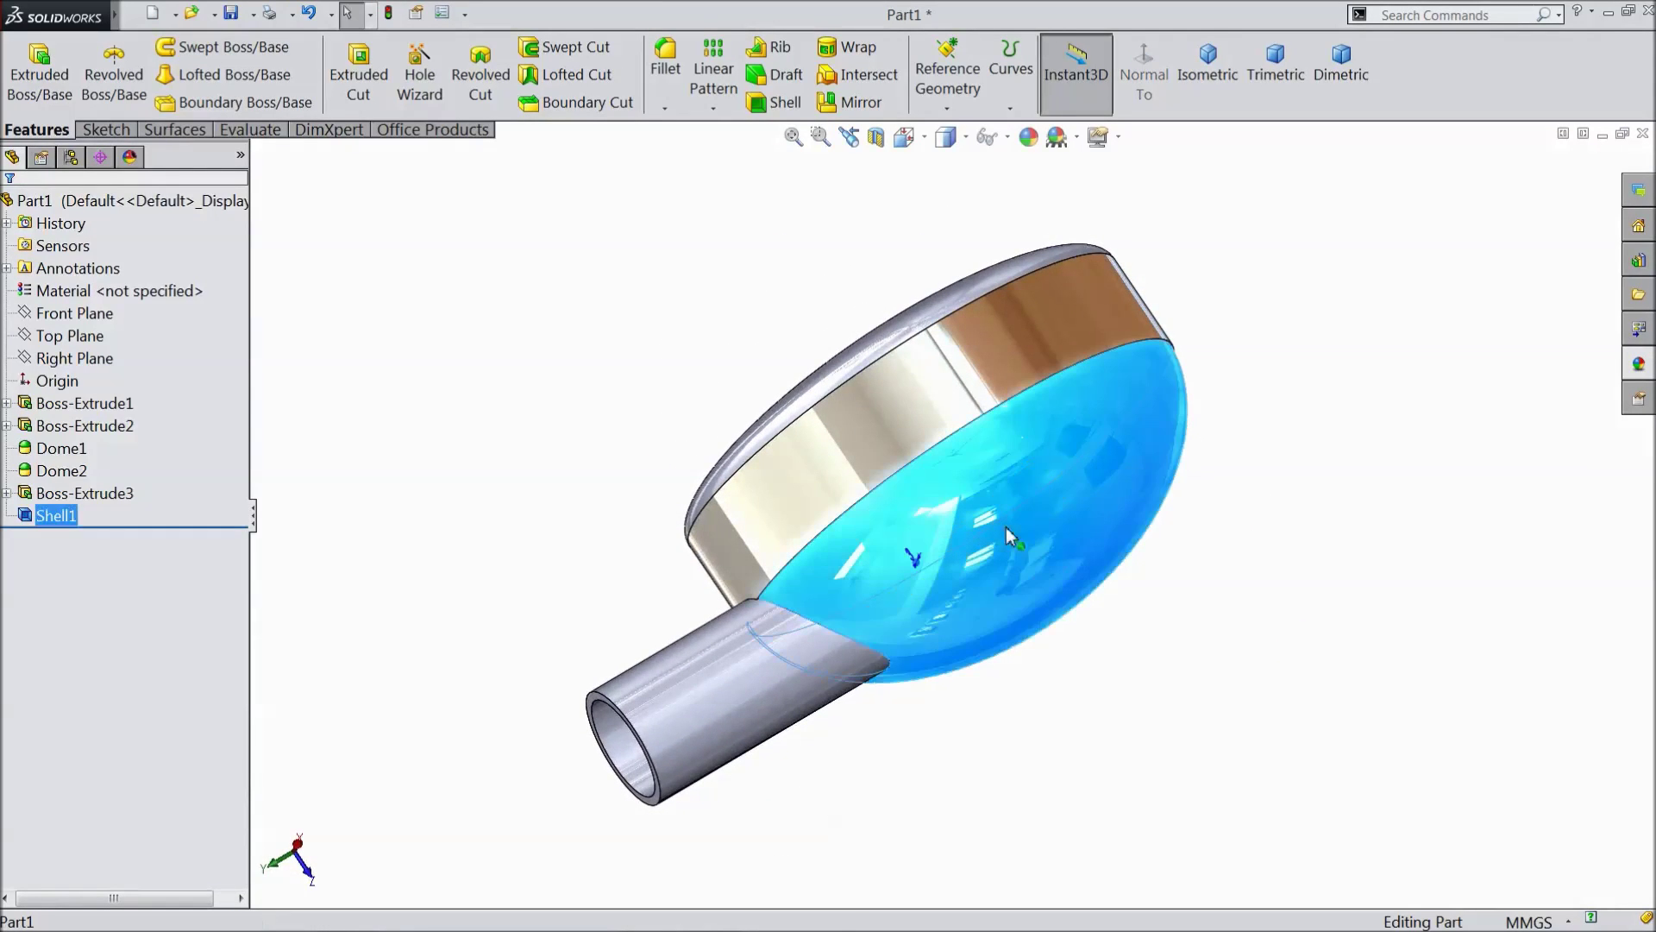
left_click(737, 697)
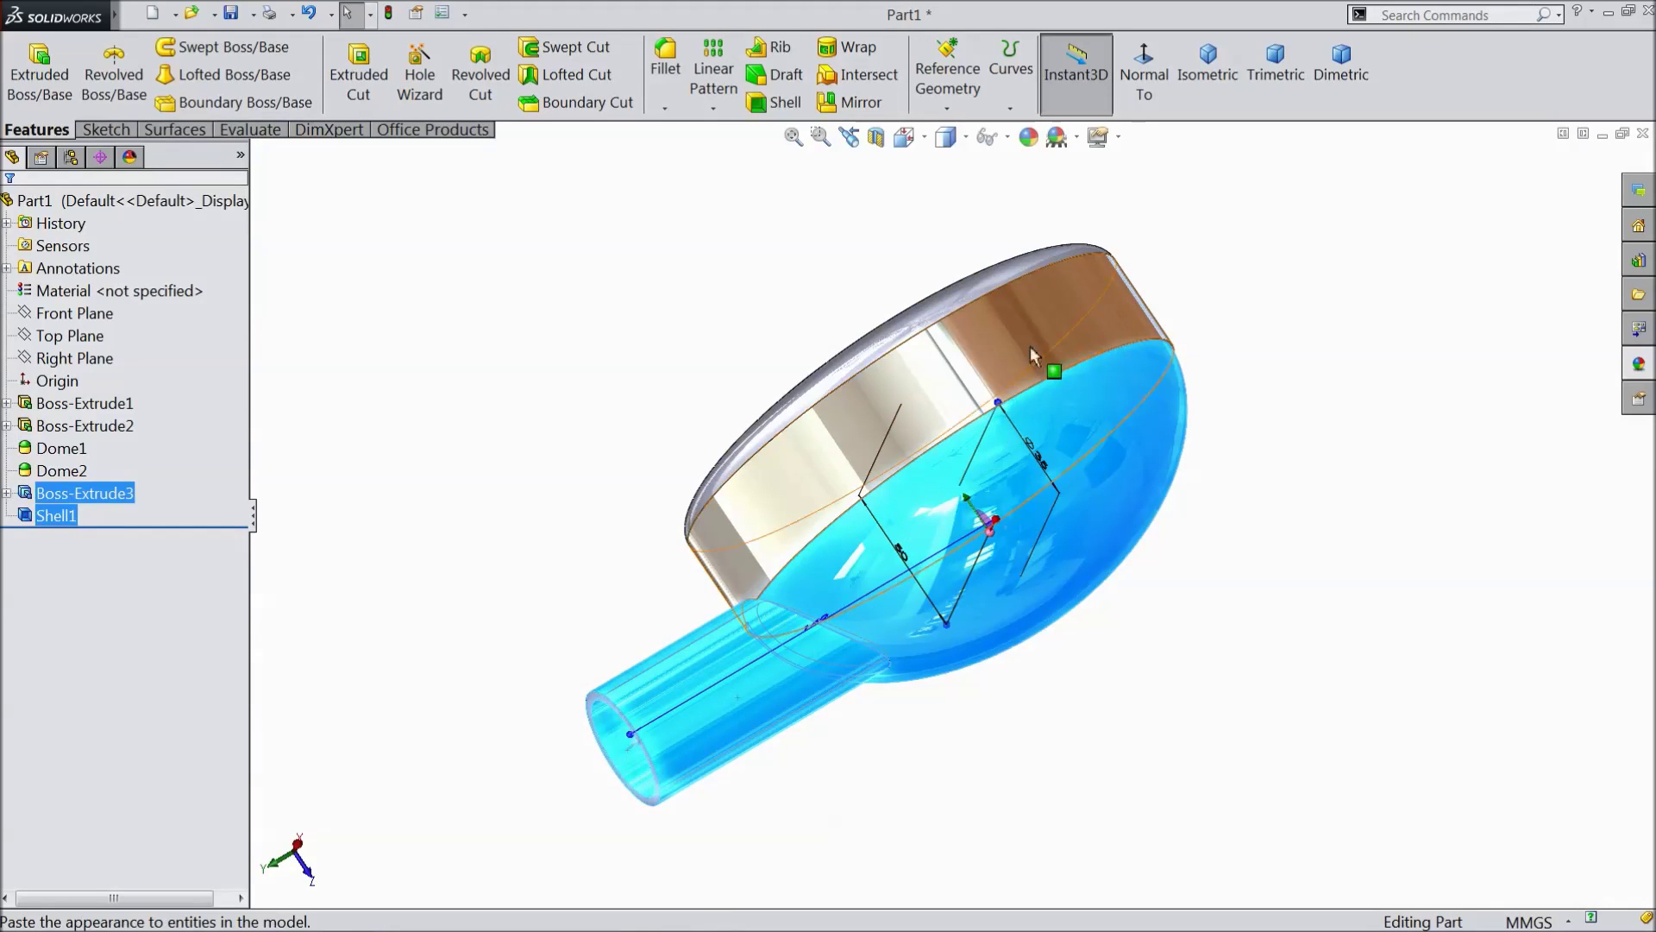
left_click(1029, 136)
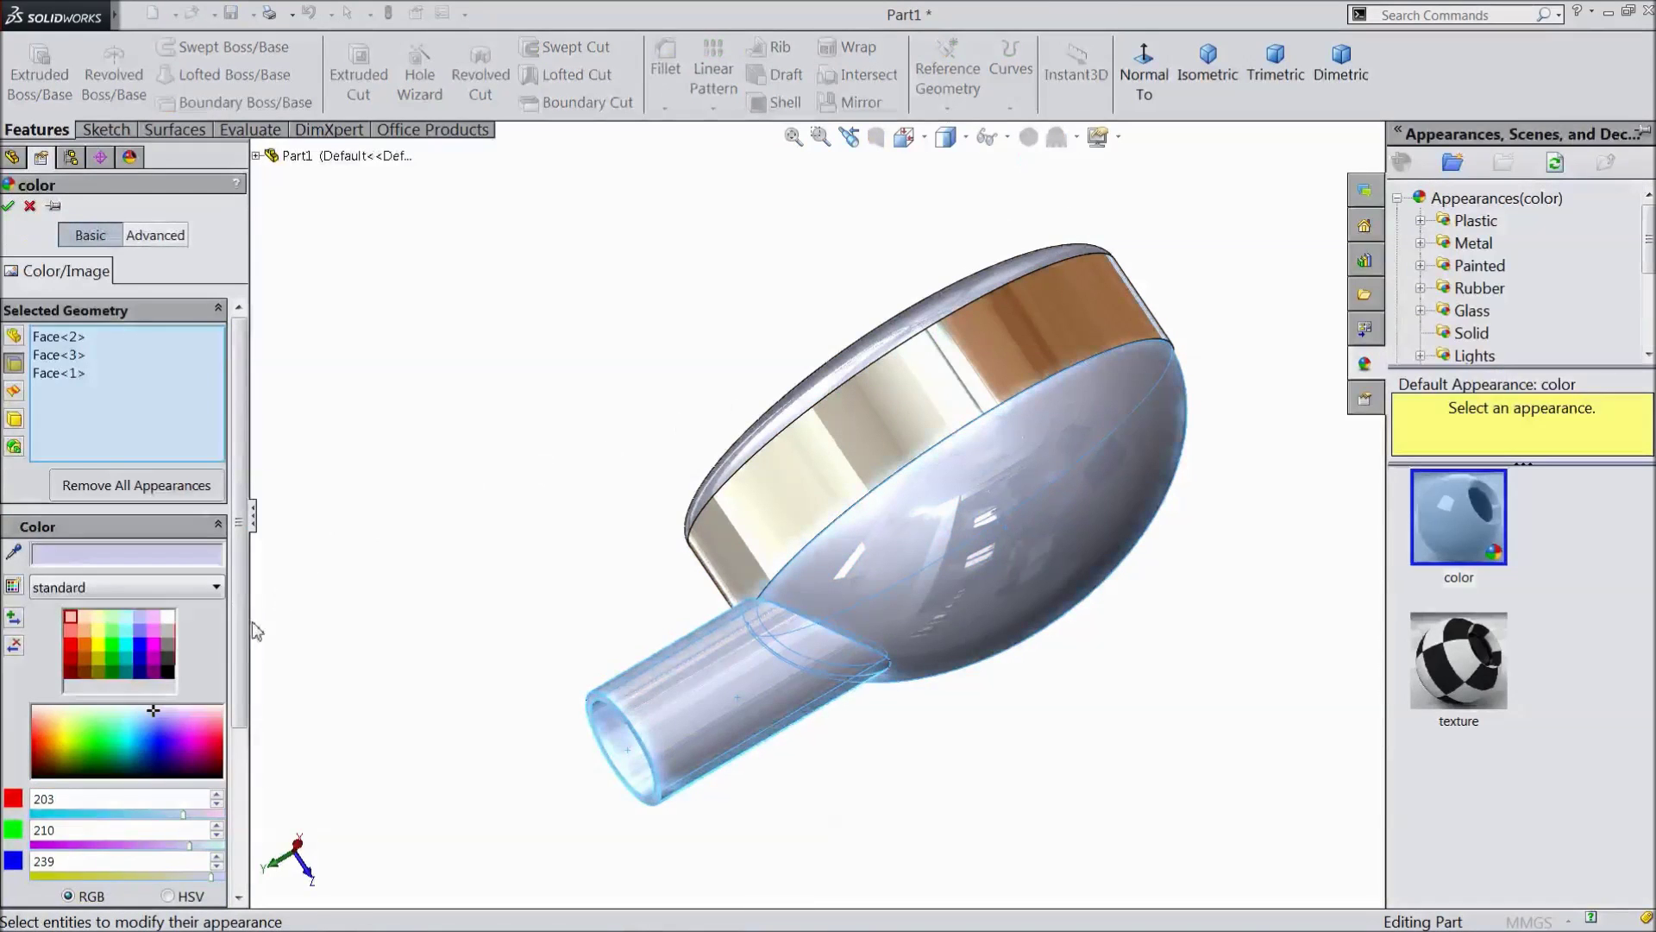
left_click(70, 644)
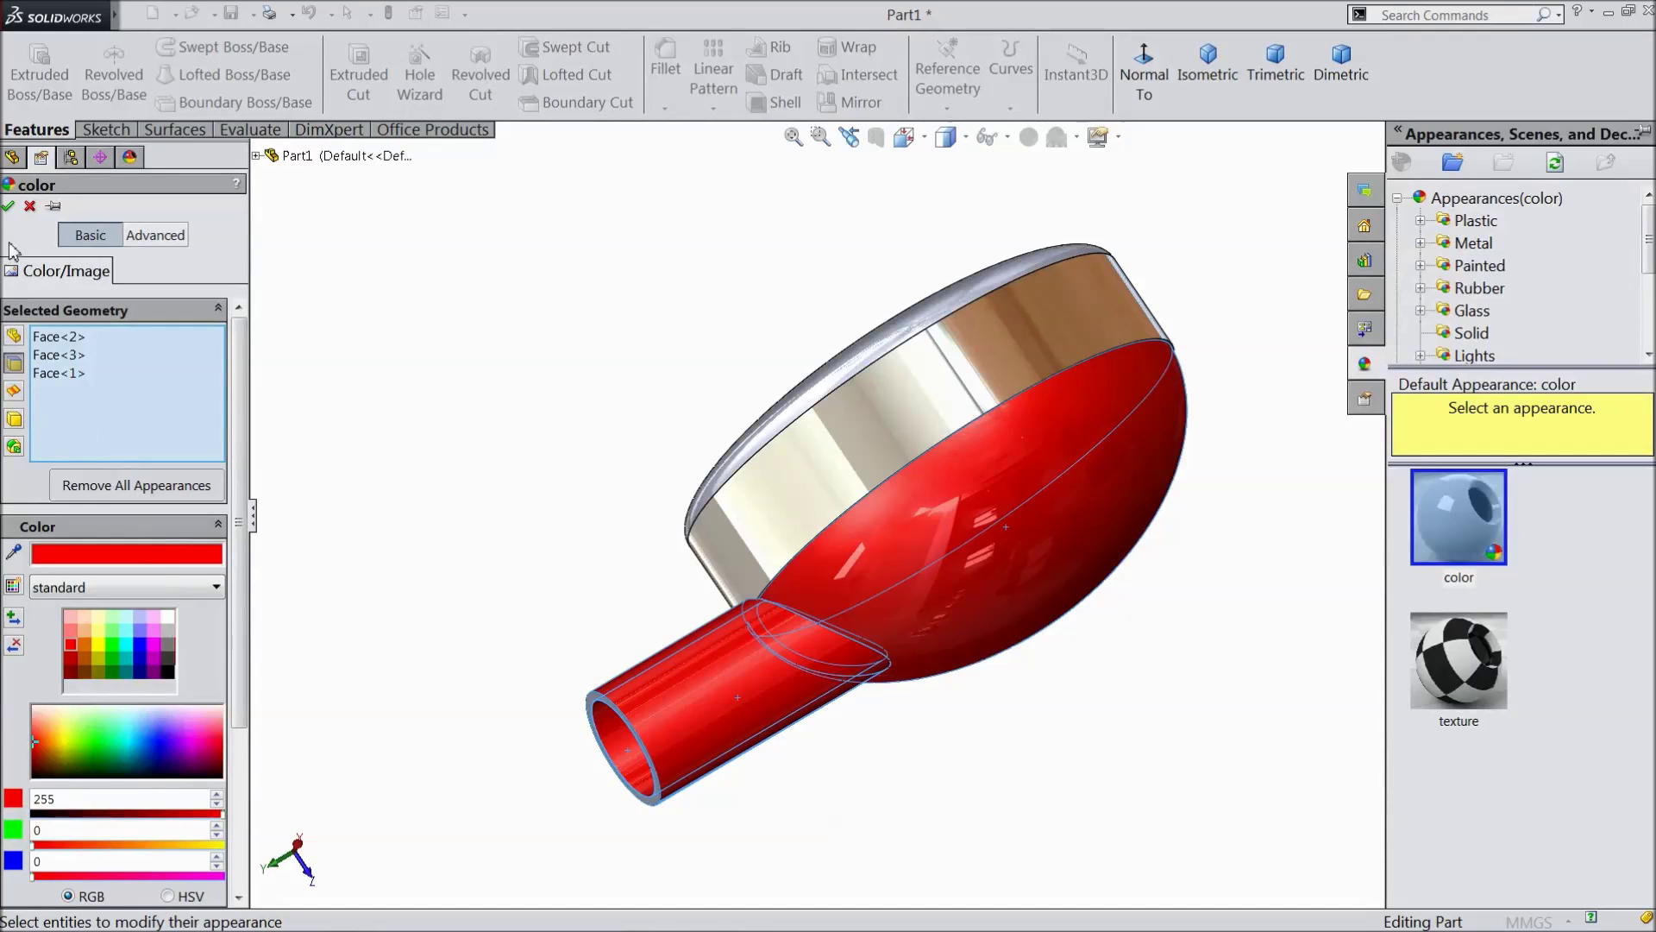
left_click(7, 207)
middle_click_drag(457, 356, 579, 562)
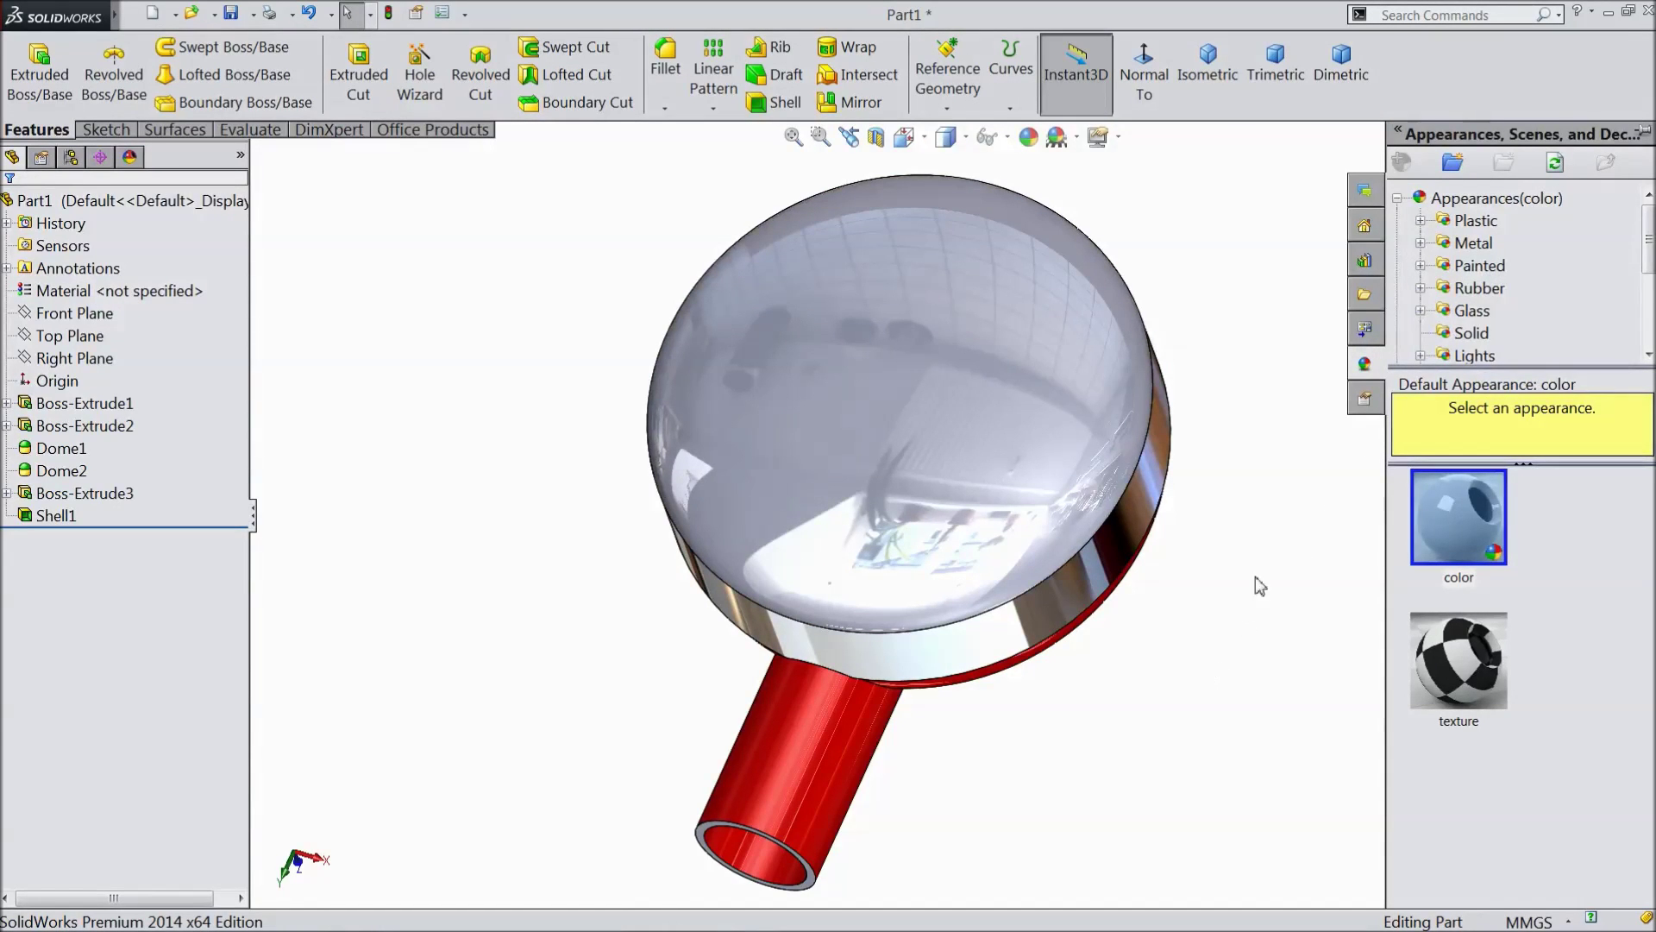
Step: Apply the translucent plastic appearance to the outer face of the uncoloured dome opposite the red one
middle_click_drag(1255, 576, 1147, 526)
left_click(1059, 482)
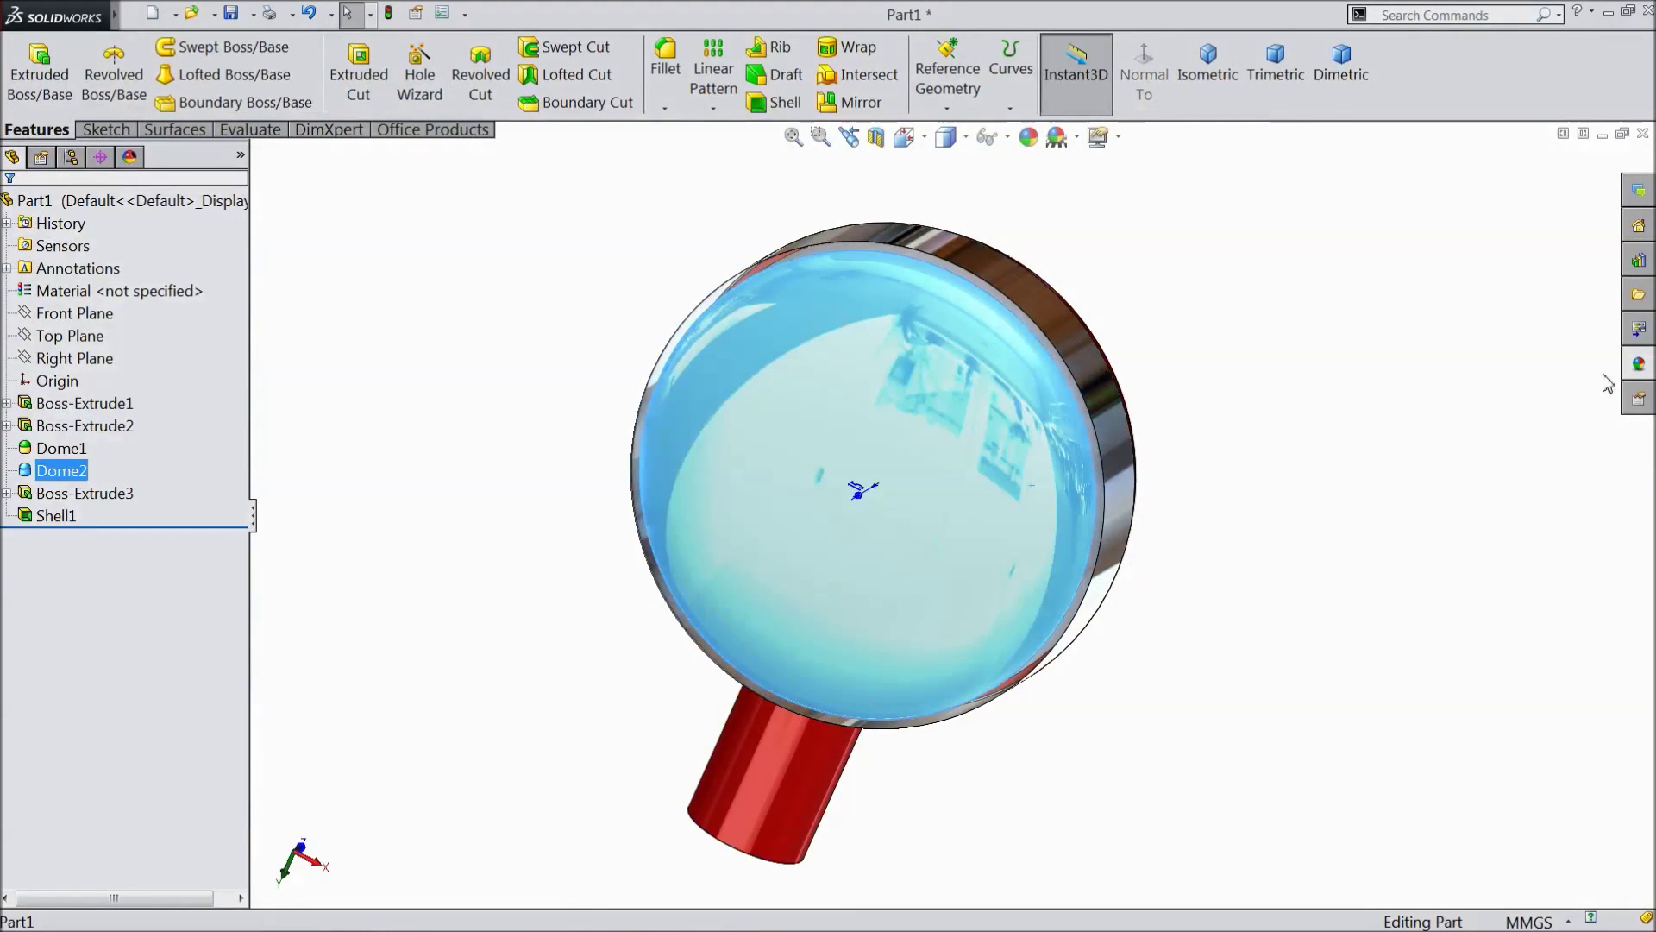
left_click(1638, 364)
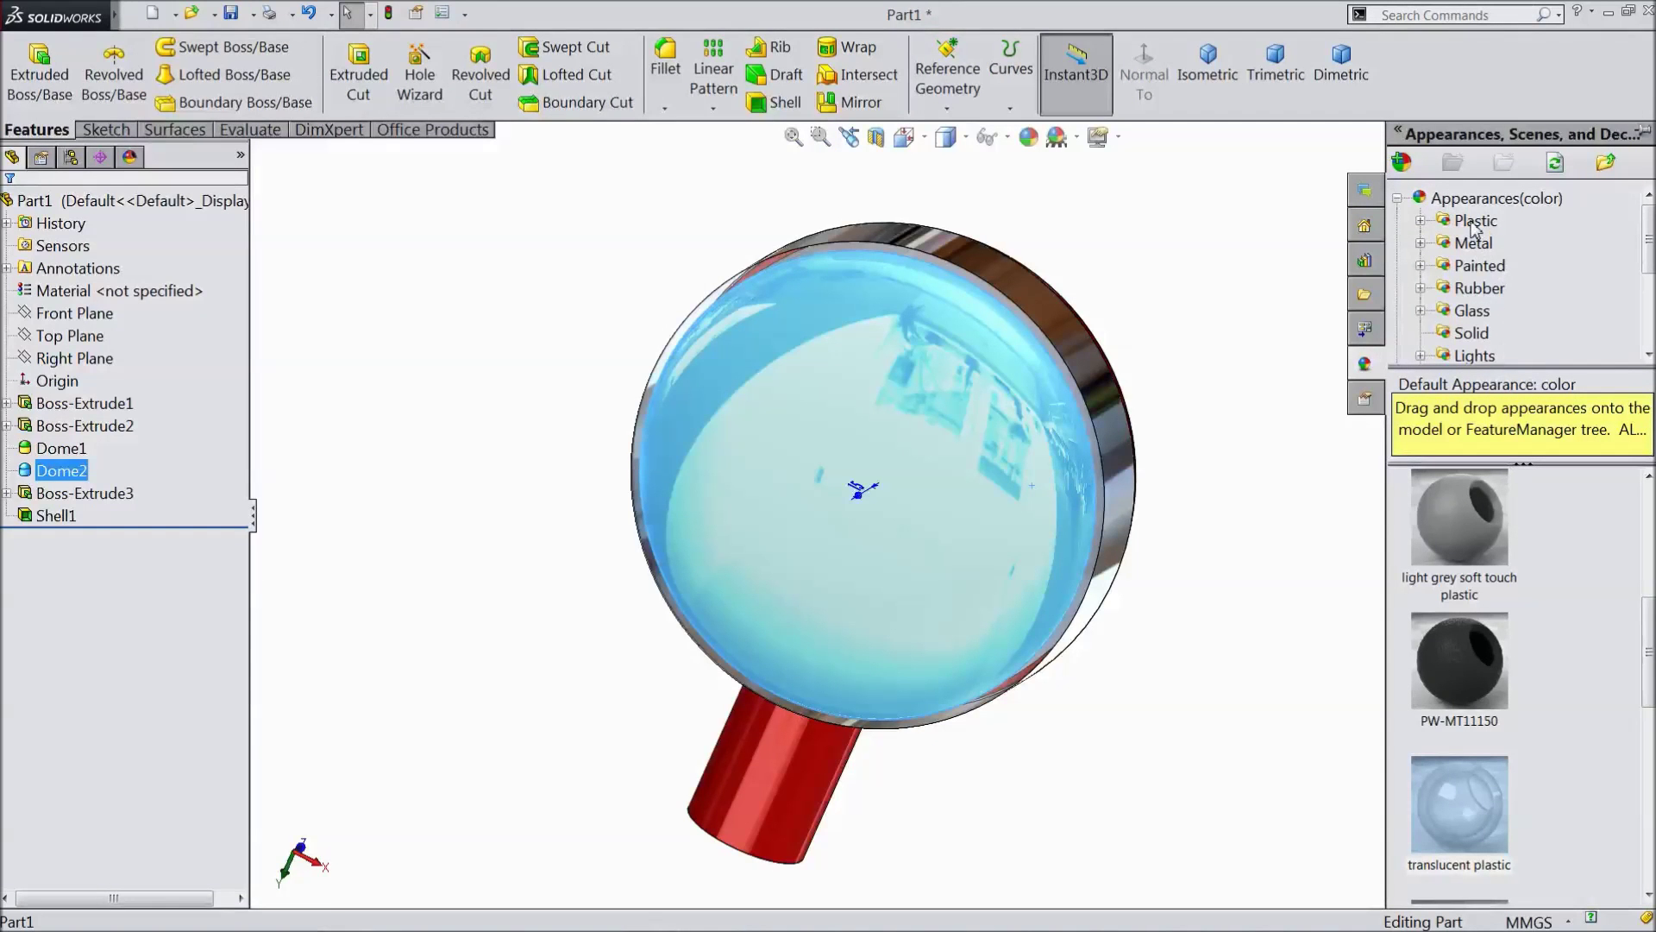
double_click(1436, 811)
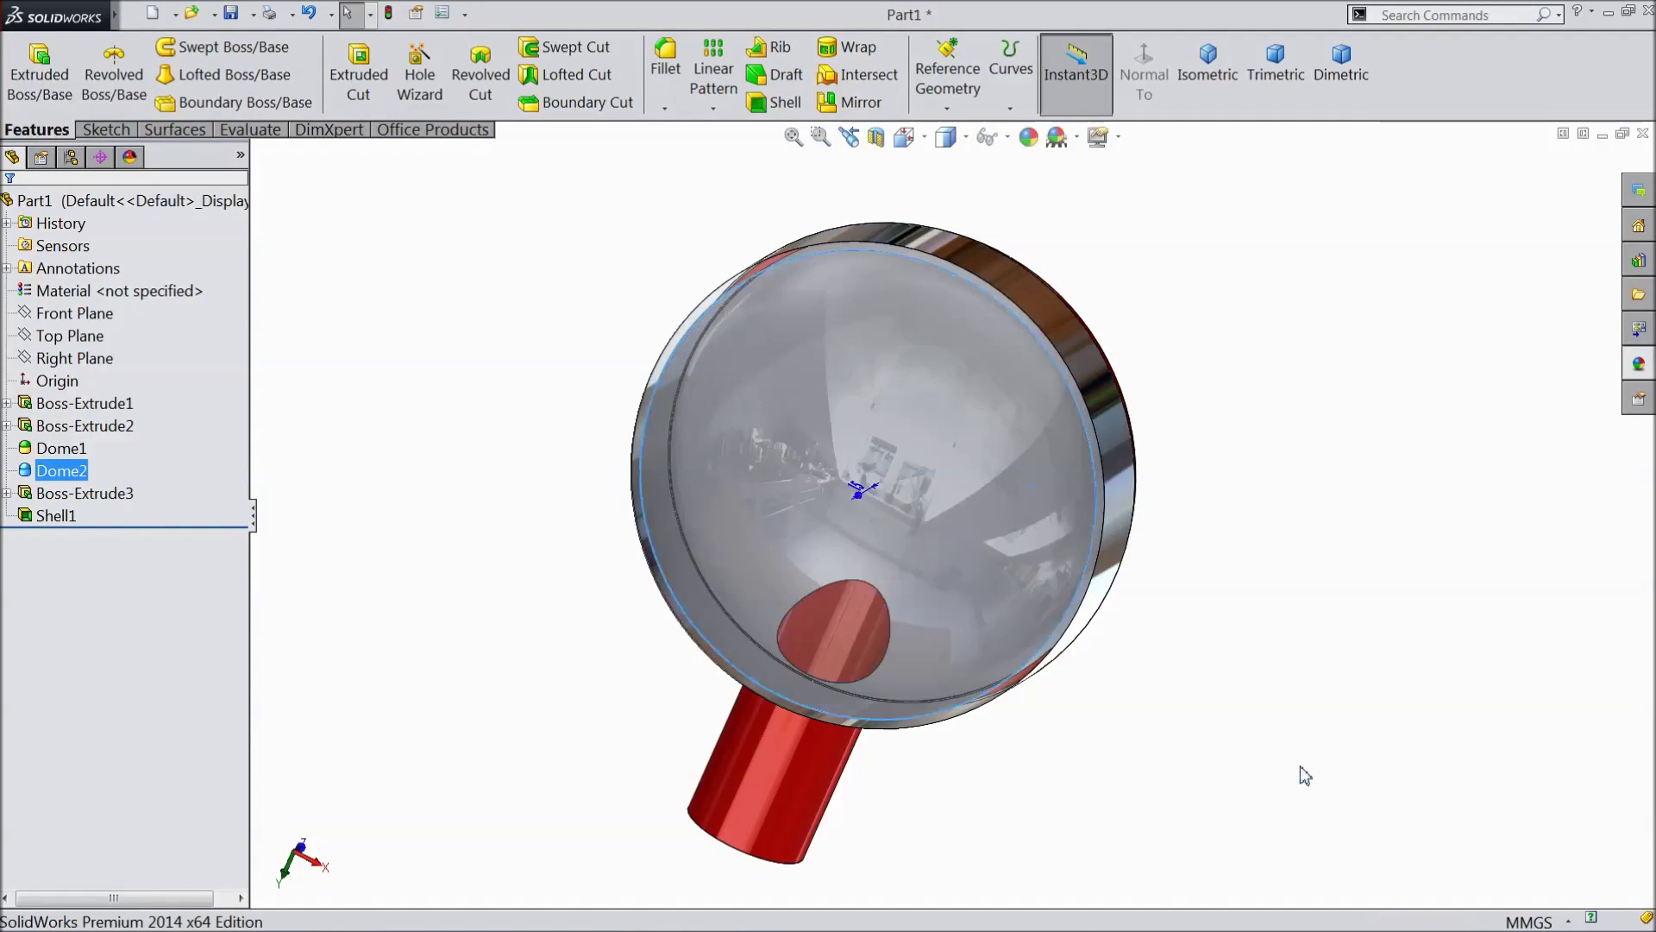
Step: Apply the chromium plate metal appearance to the inner cylindrical face of the band, seen through the translucent dome
middle_click_drag(1238, 721, 1367, 670)
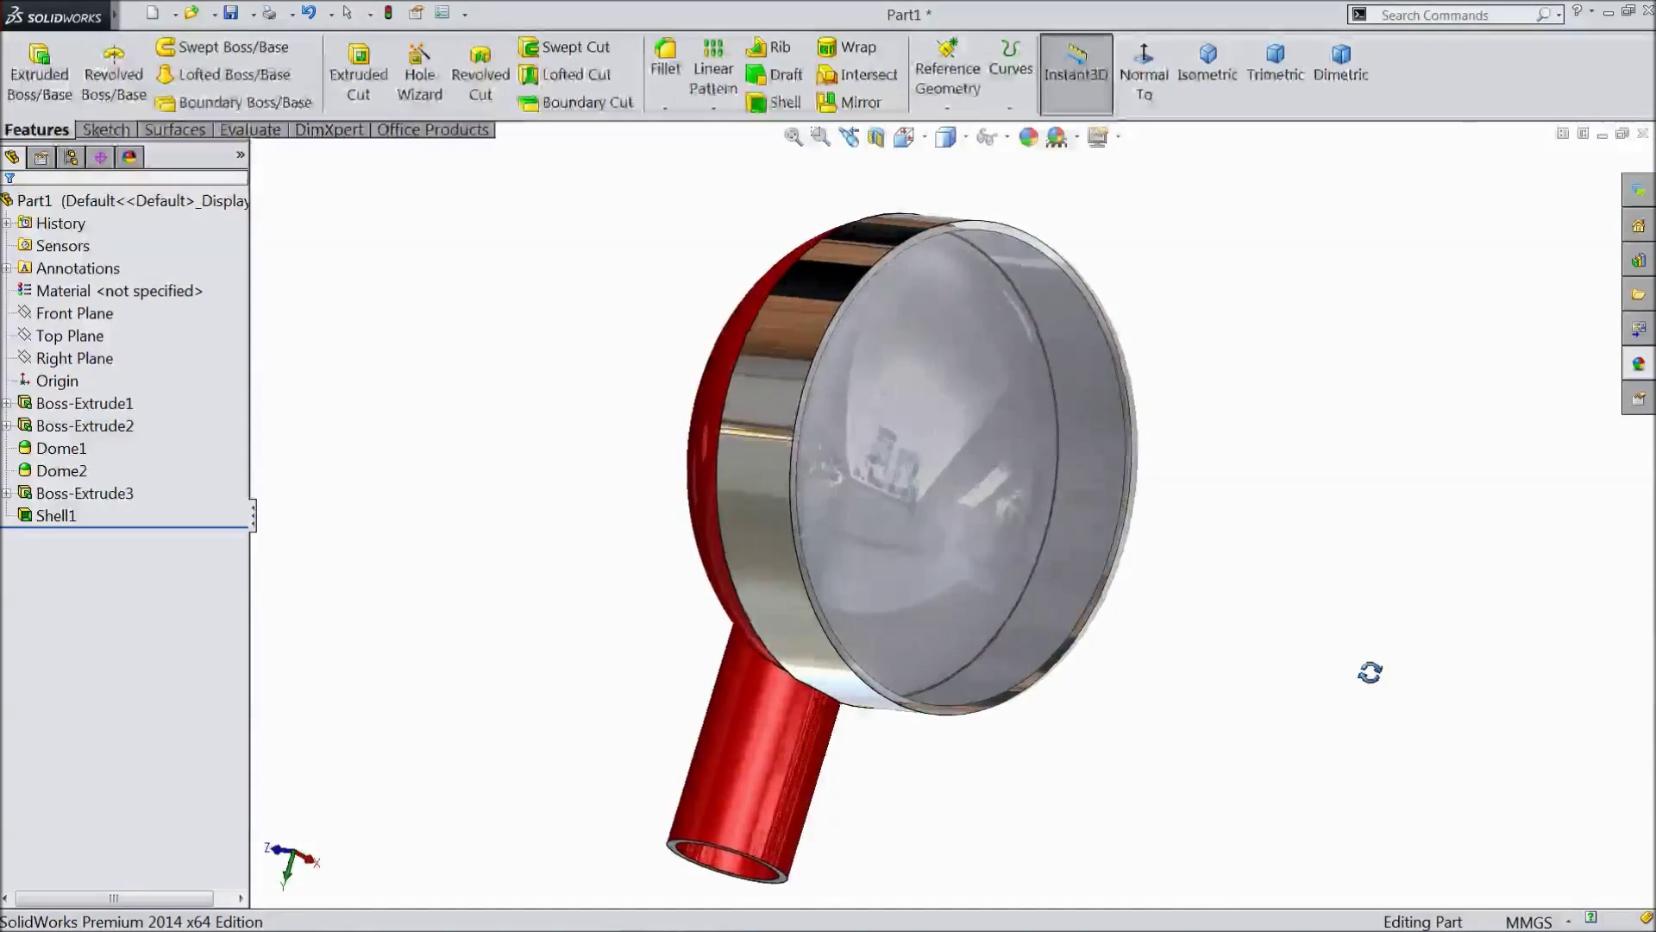
left_click(1091, 541)
left_click(1638, 365)
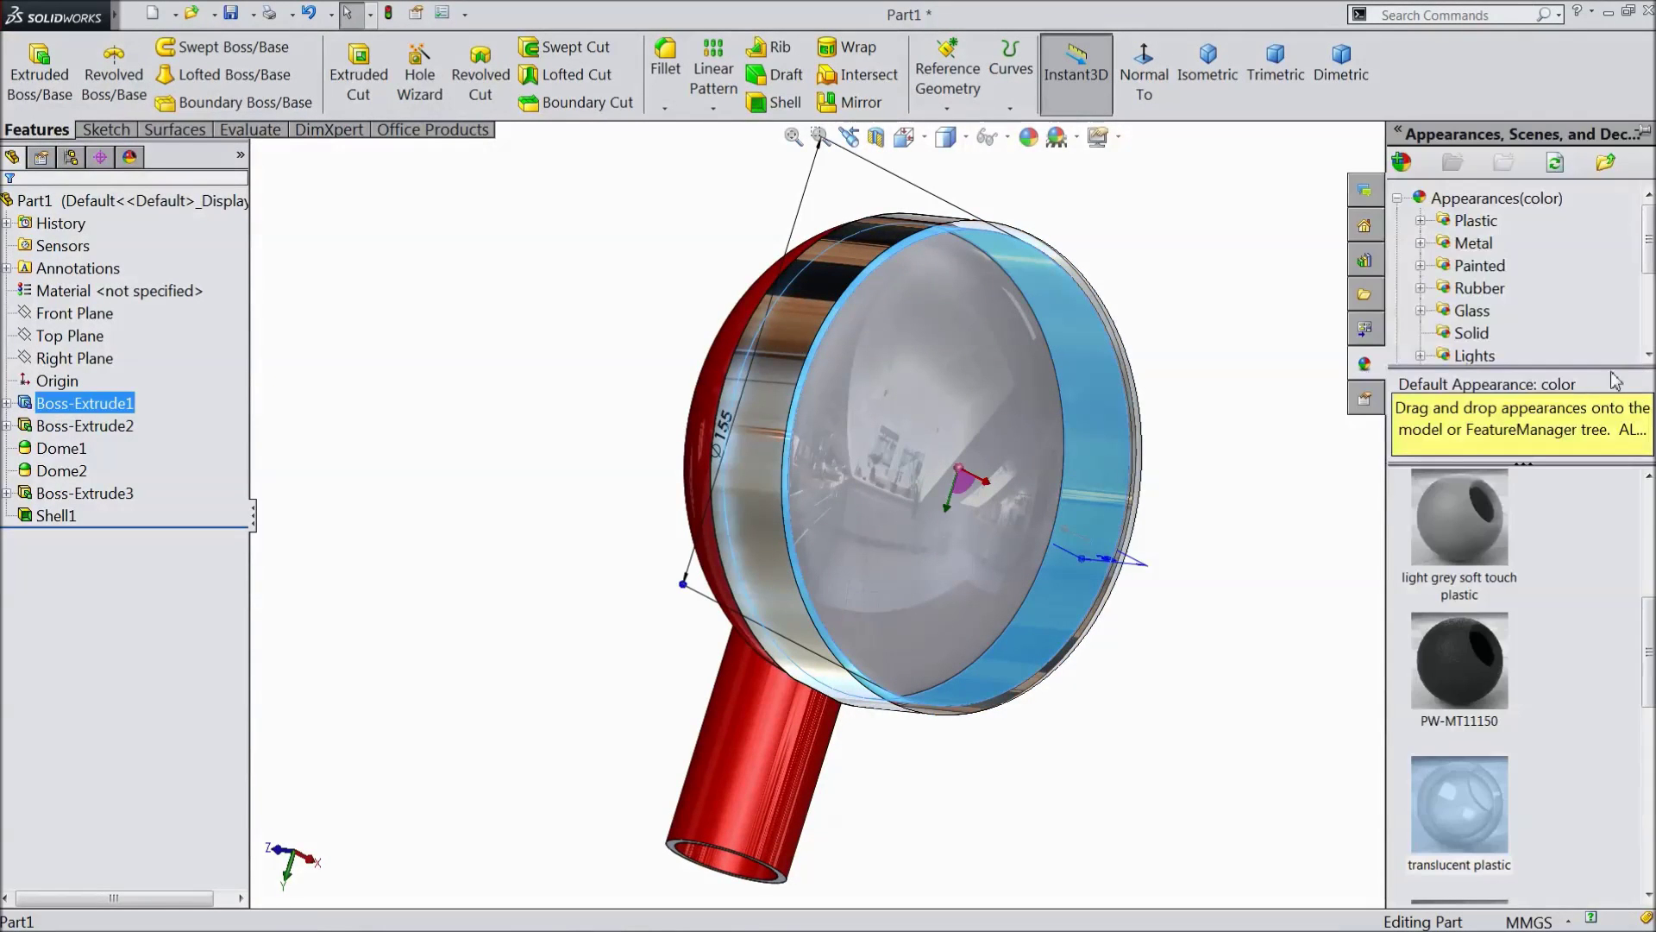
left_click(1472, 244)
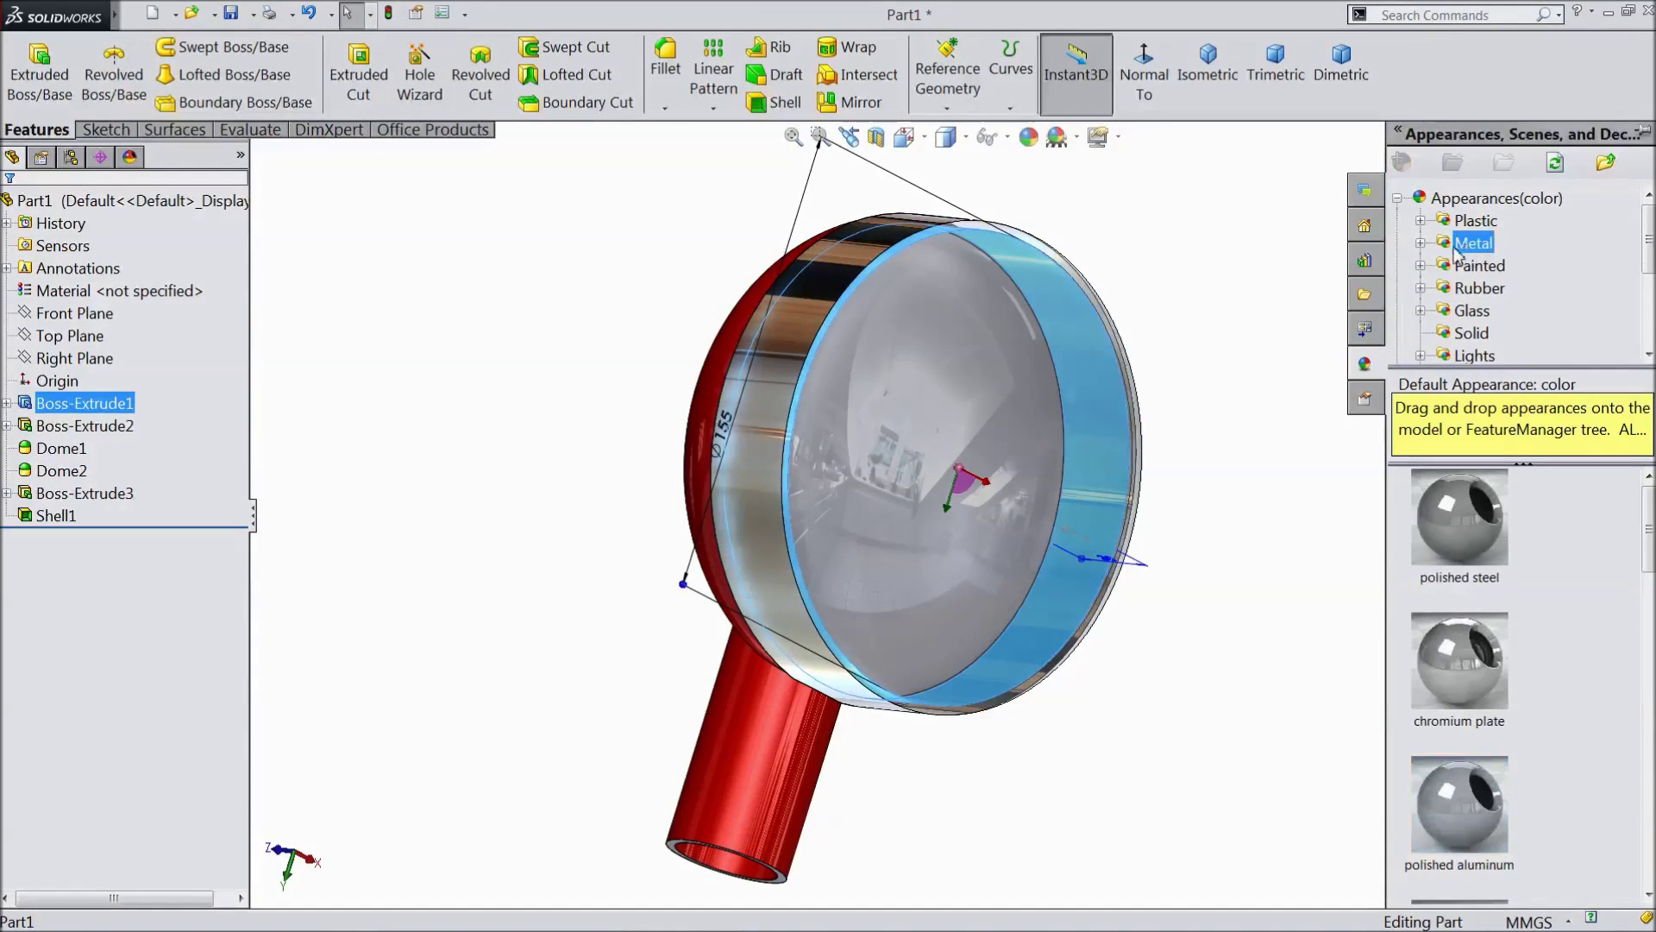
double_click(1461, 683)
left_click(1353, 587)
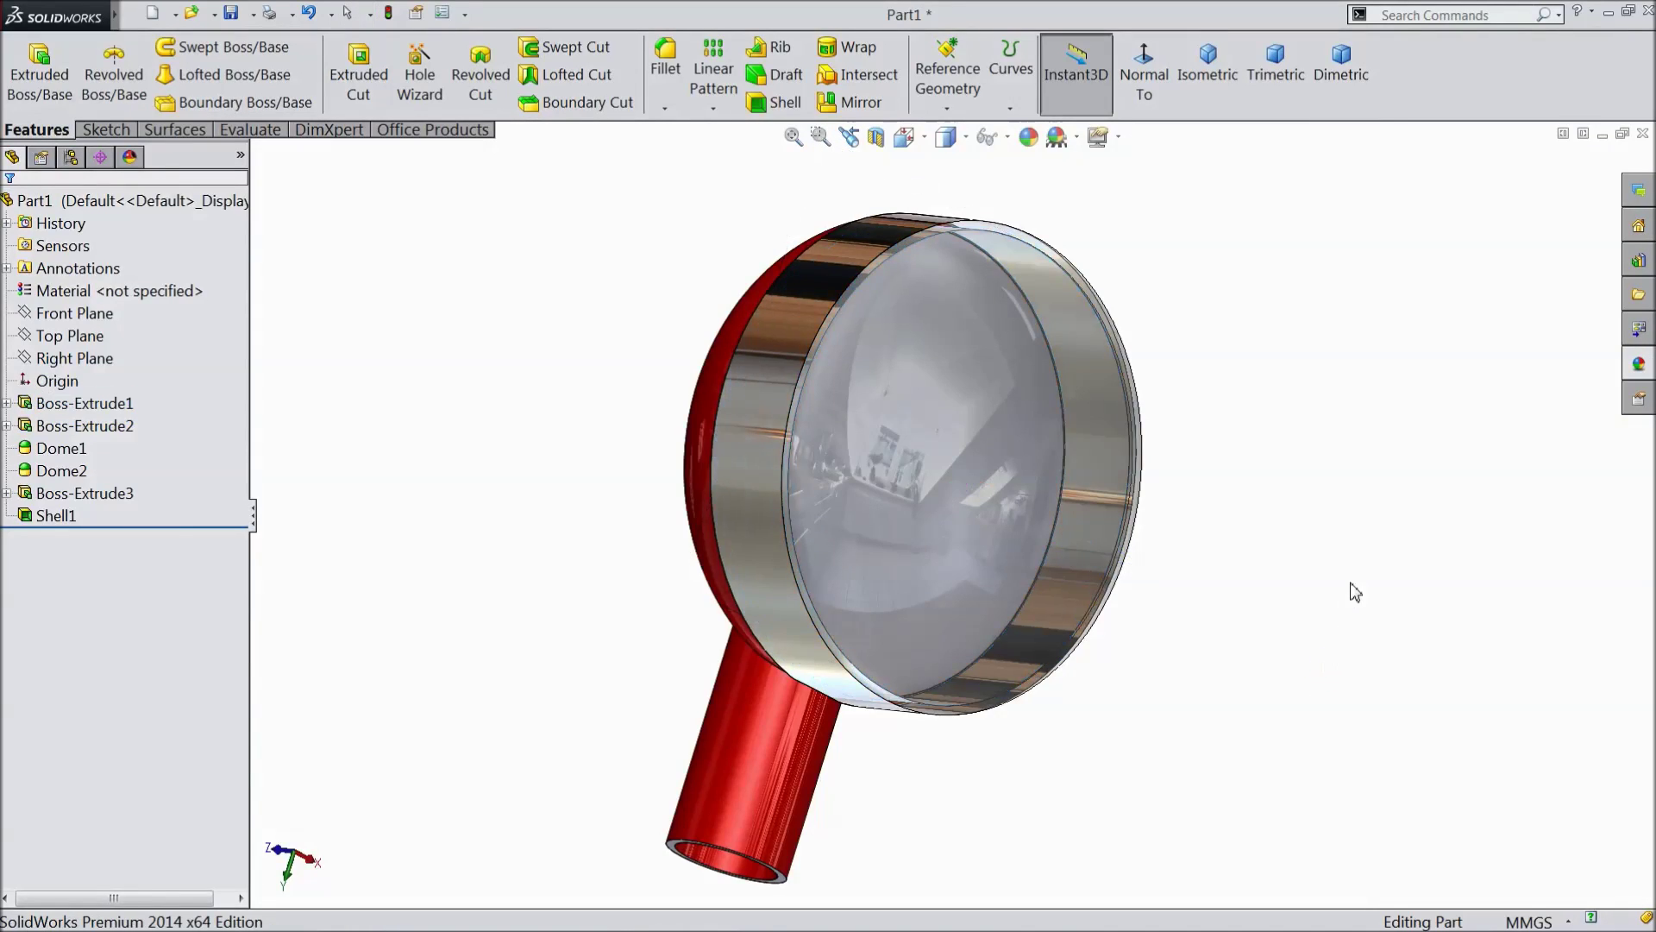
Step: Colour the ring-shaped end face of the stem red with RGB 255, 0, 0
middle_click_drag(1352, 588, 1260, 337)
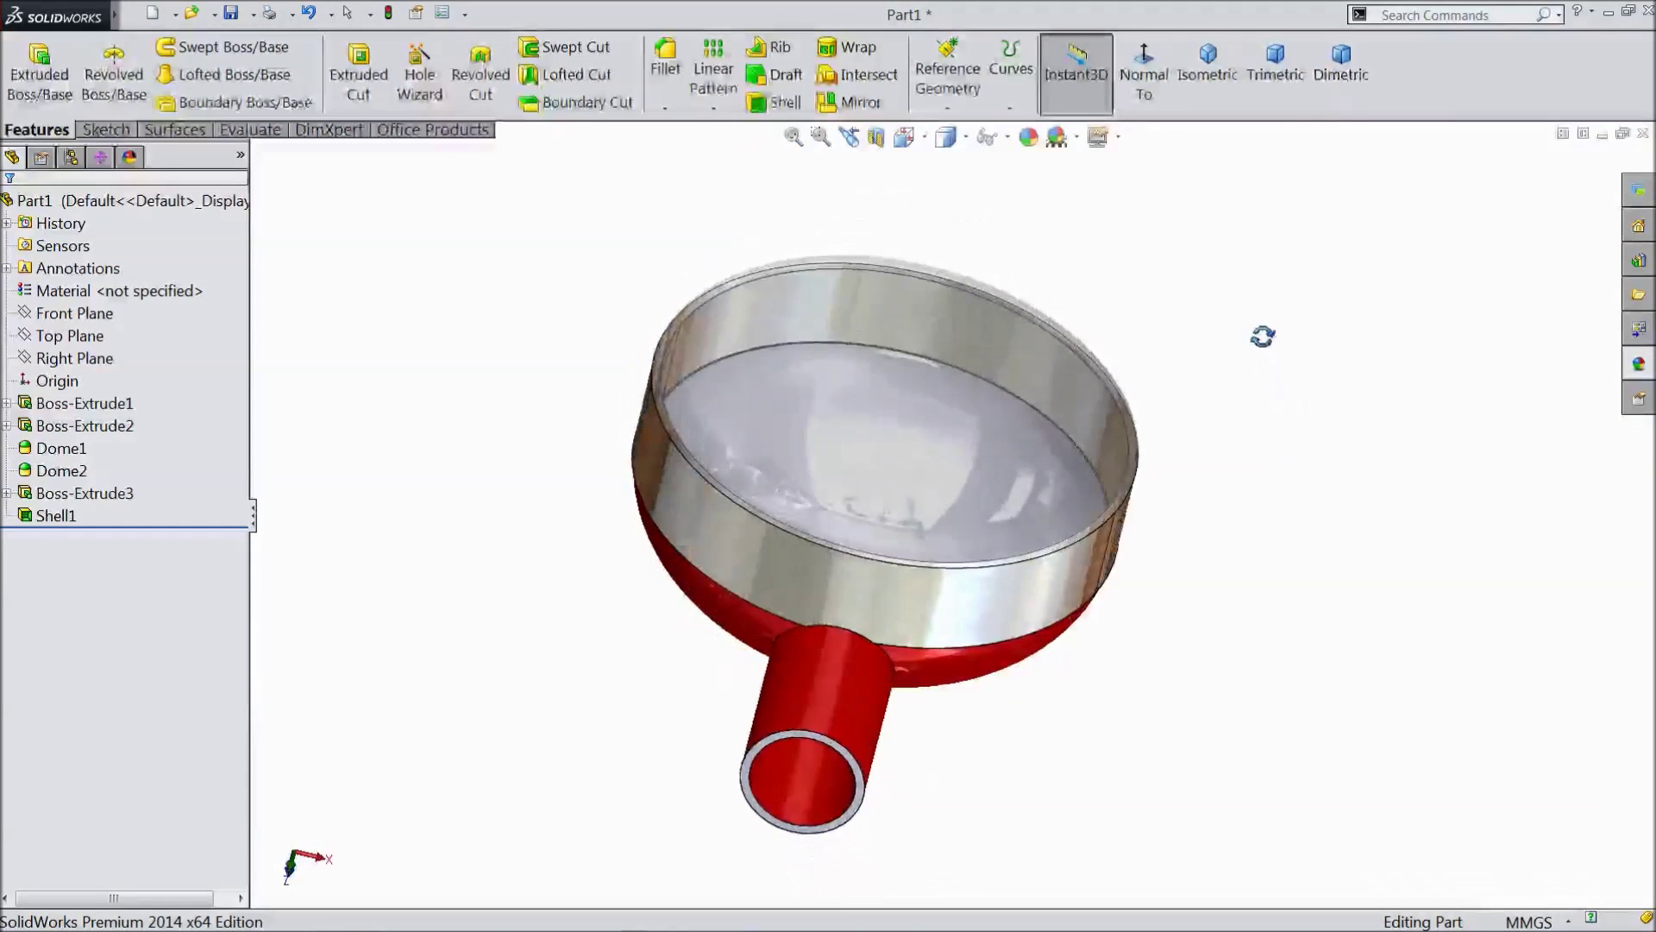
scroll(871, 833, "down", 4)
left_click(847, 764)
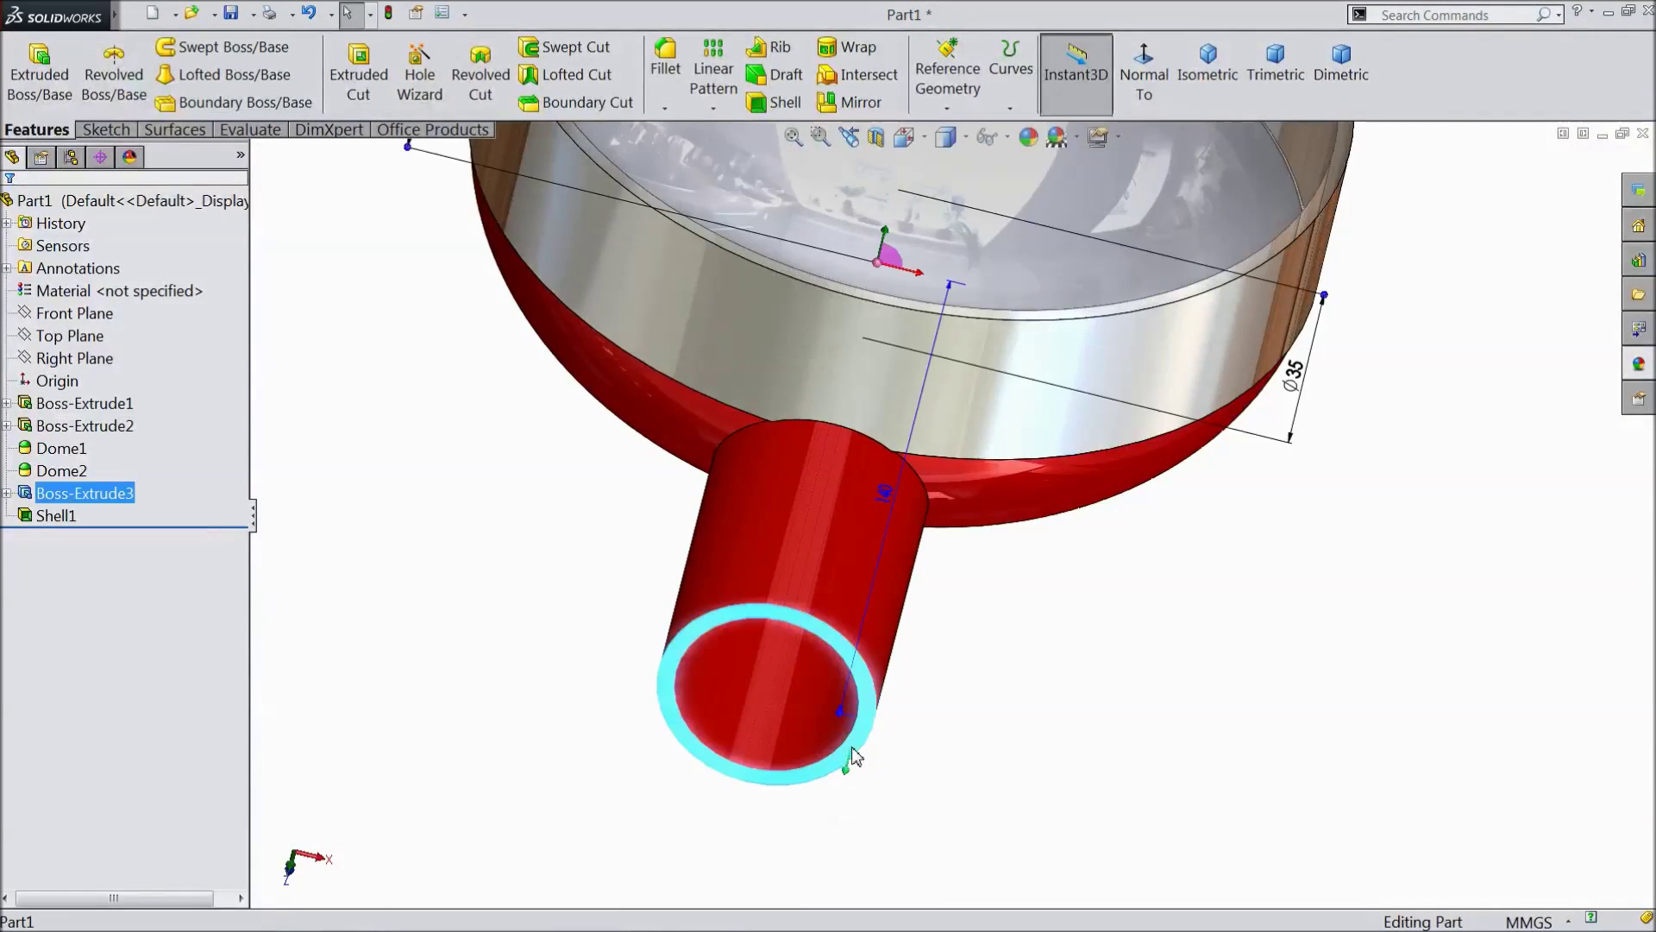
left_click(1029, 142)
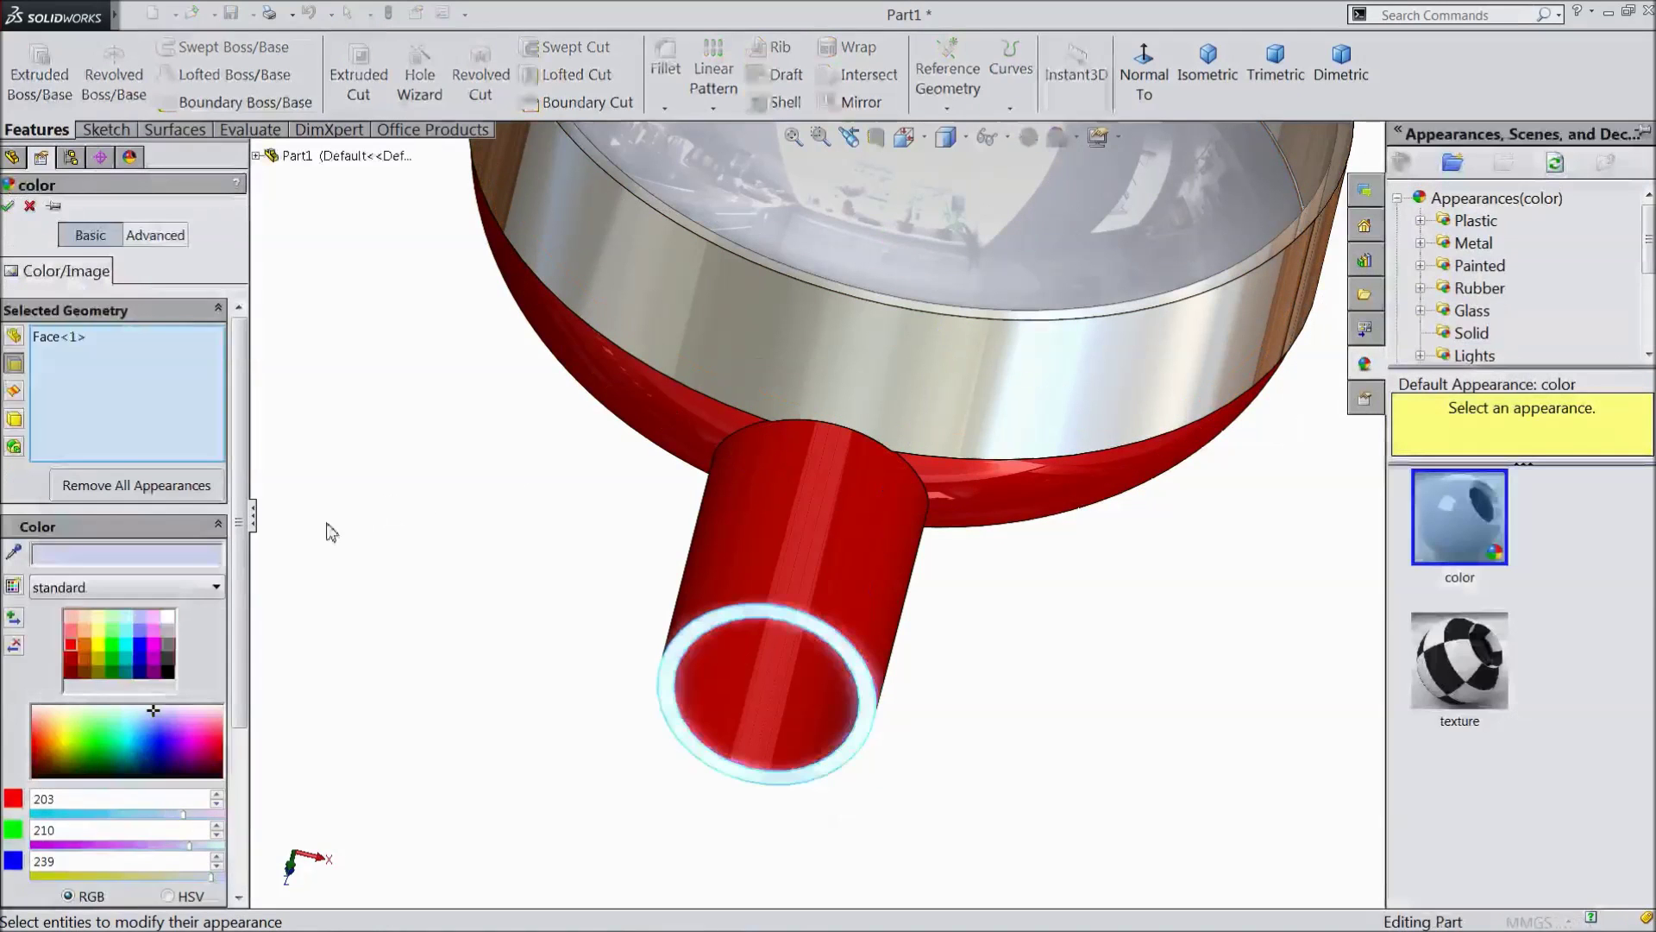
left_click(71, 645)
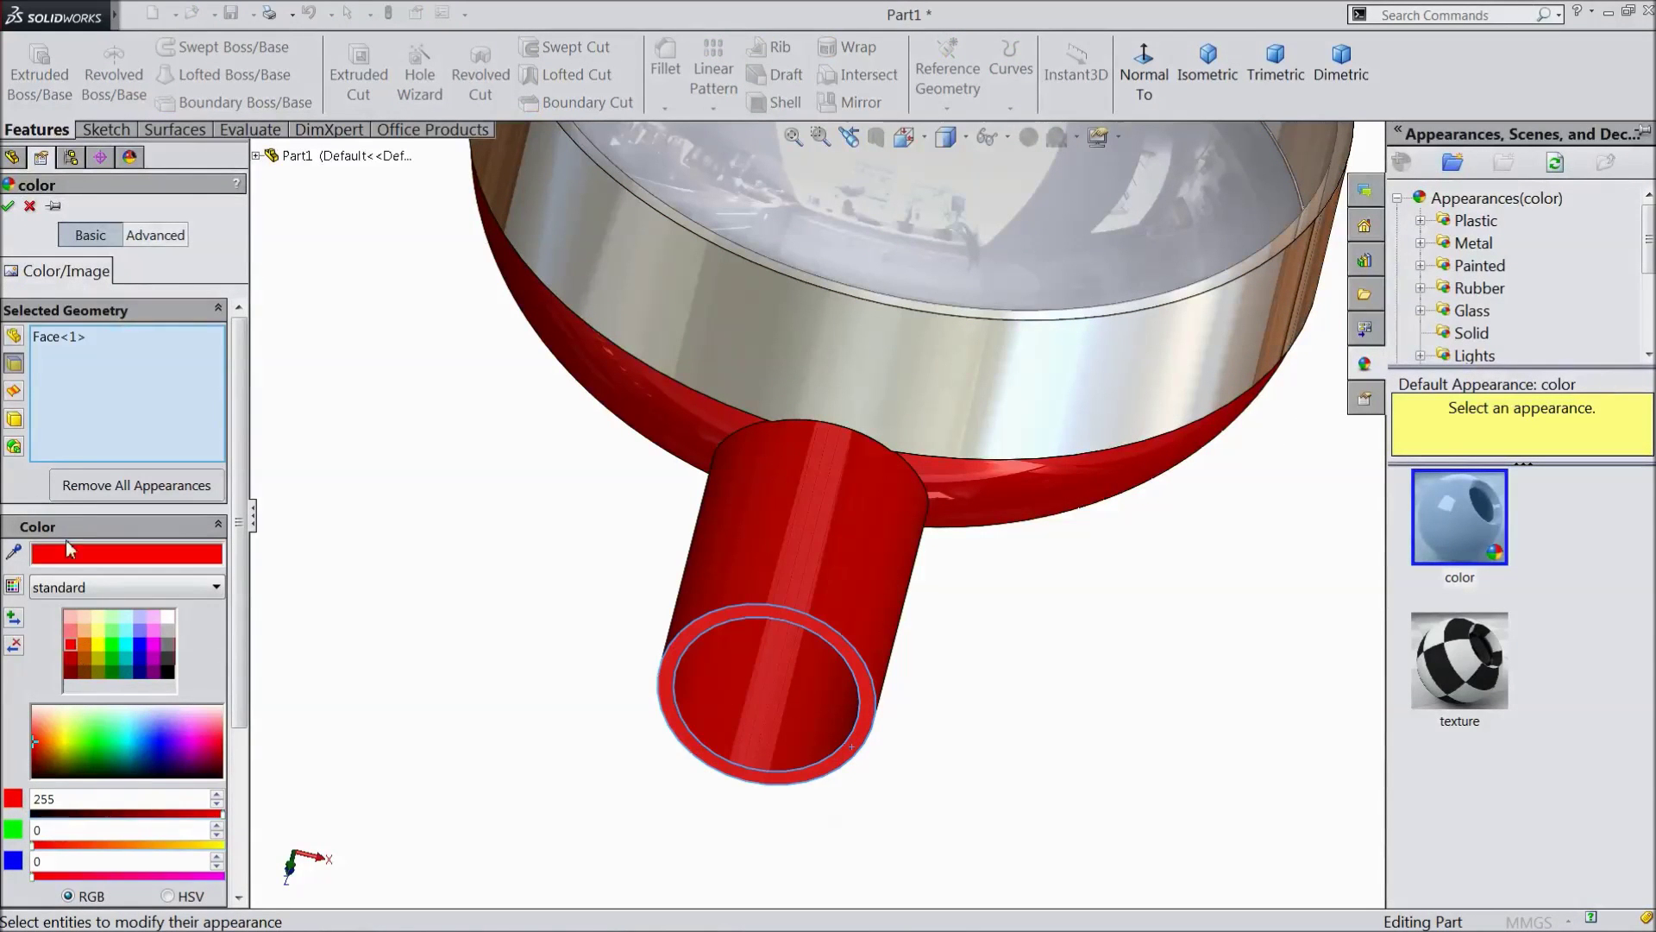
left_click(10, 207)
Step: Save the part as 17.light in the Tractor folder
key("f")
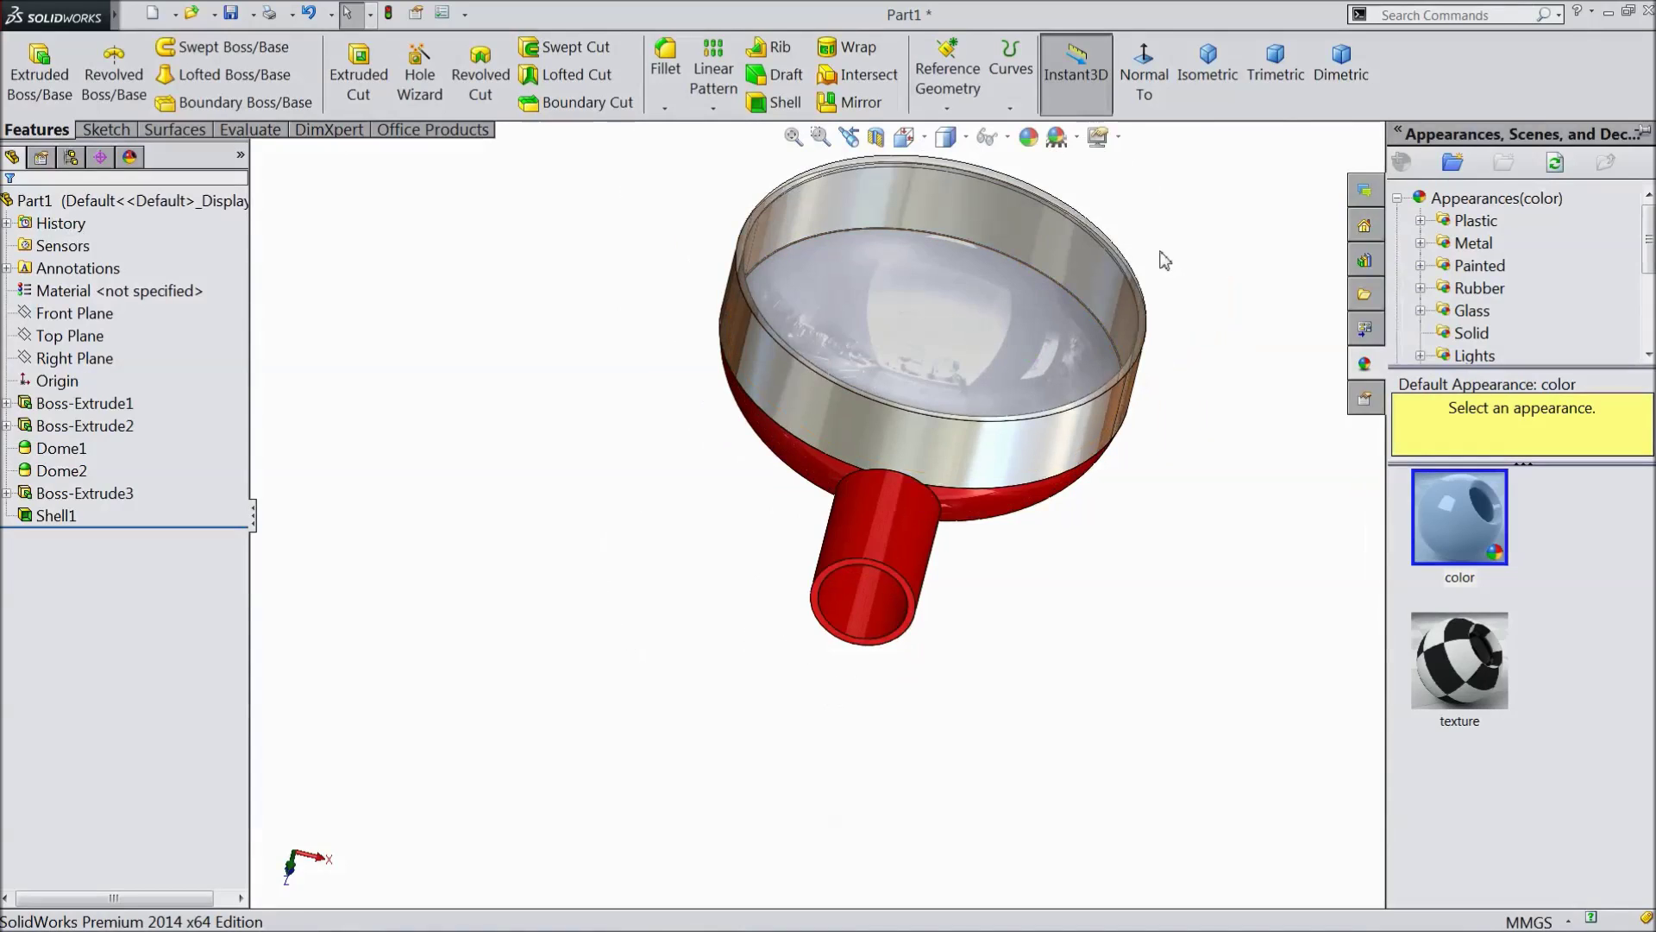
scroll(1164, 261, "down", 3)
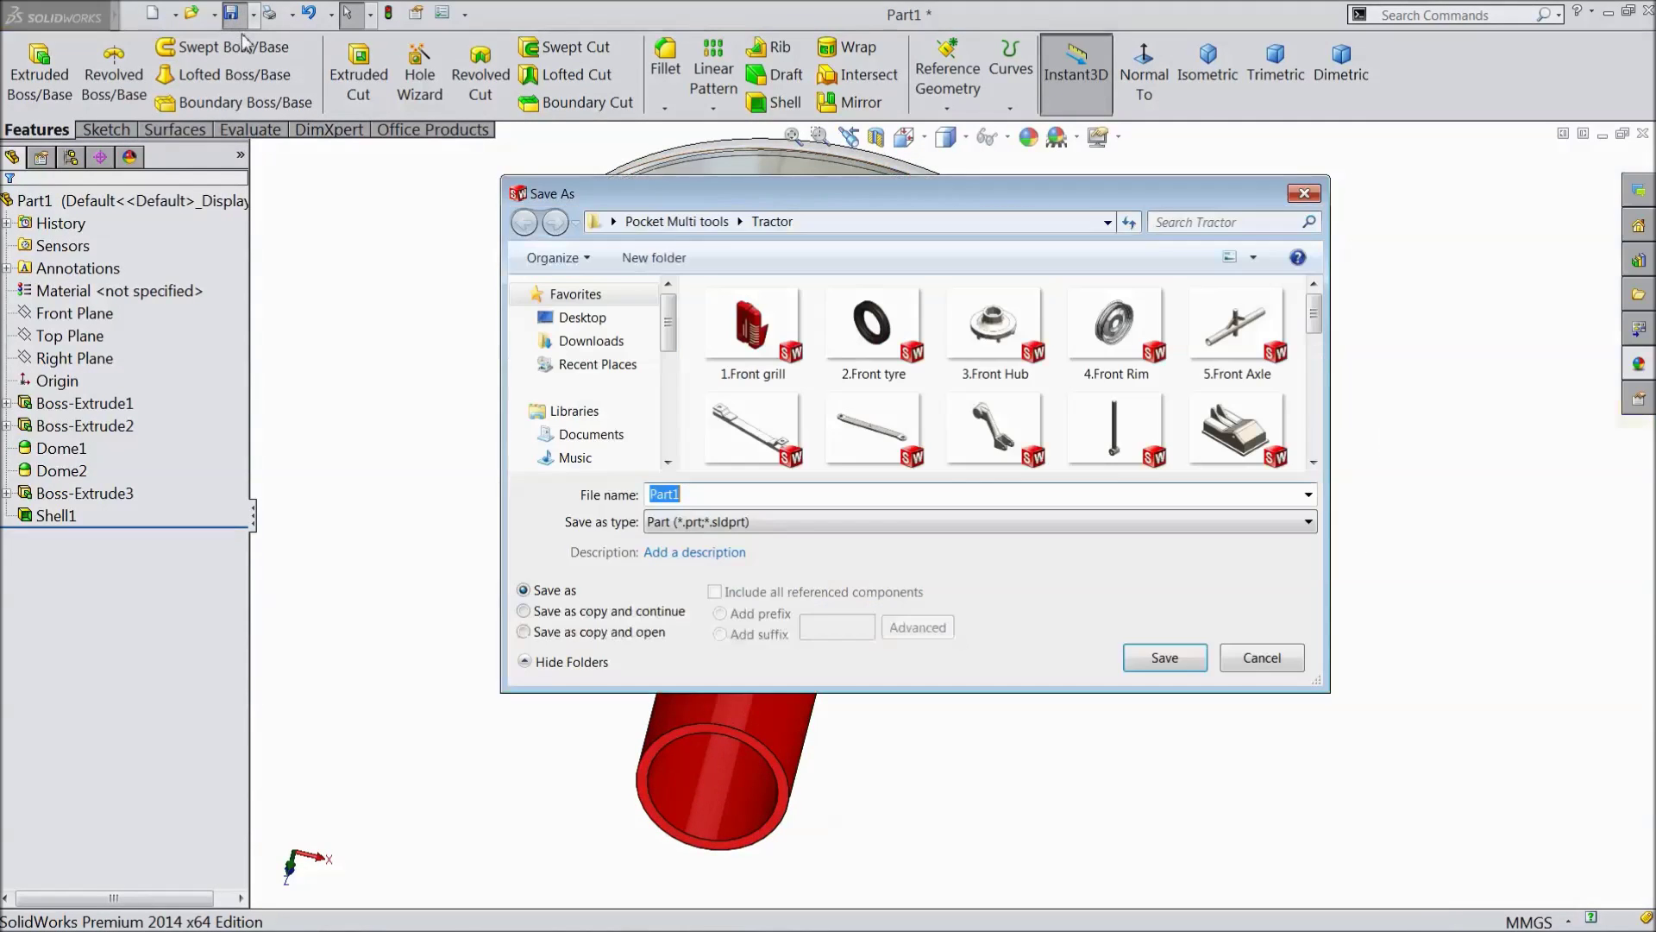
type("17")
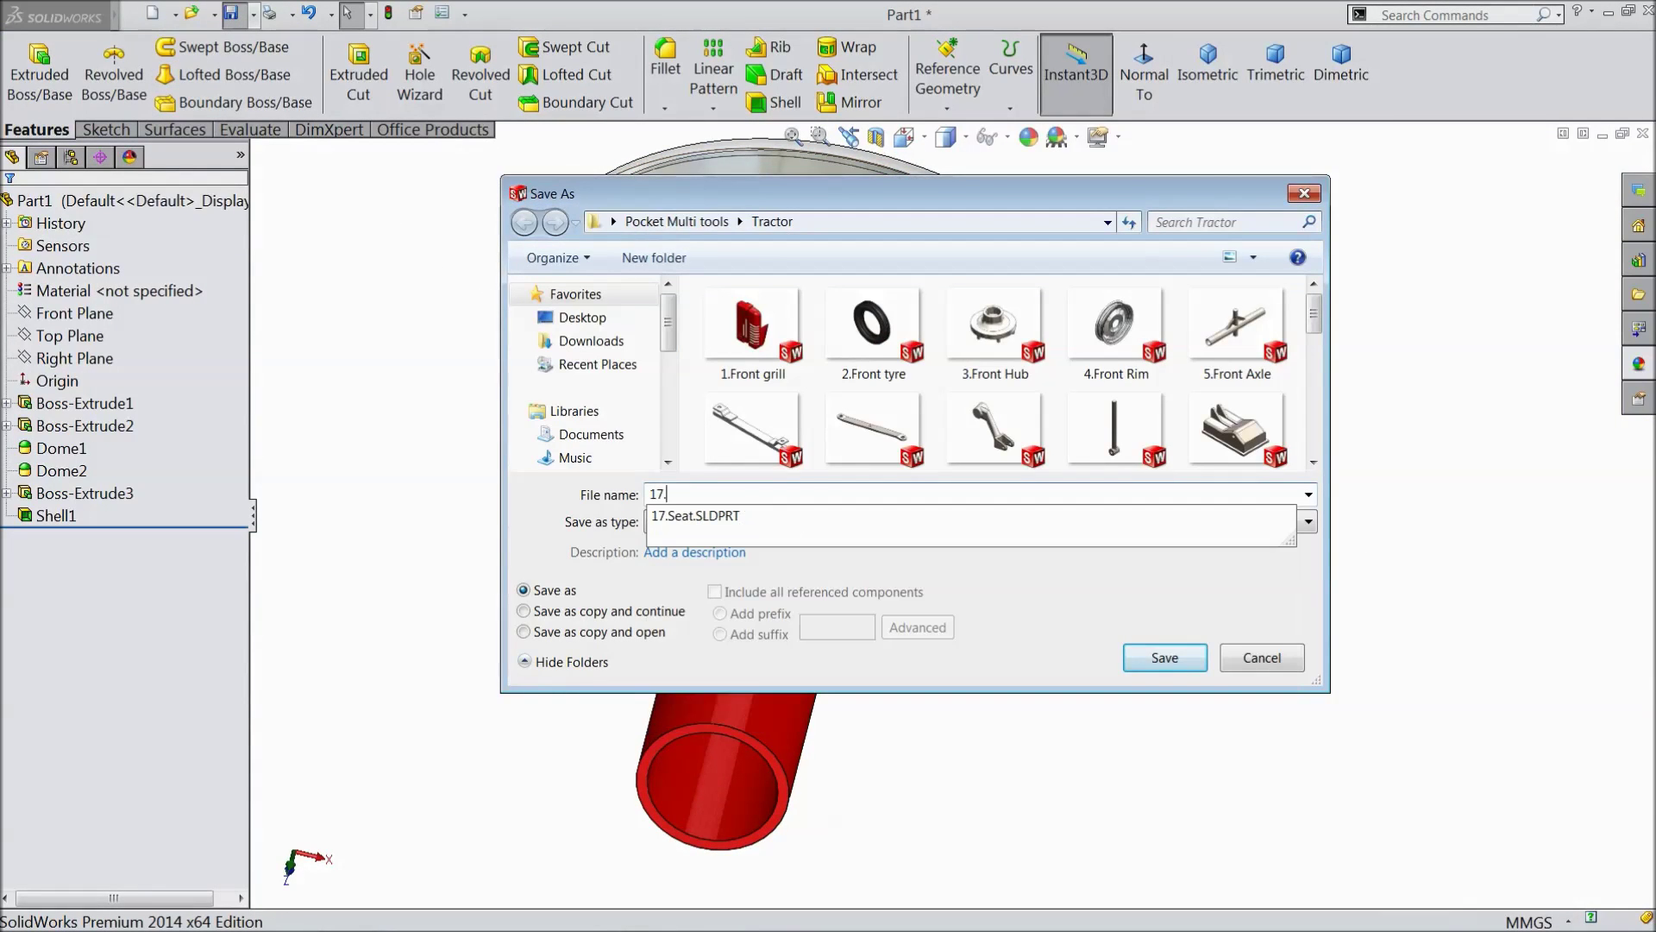
type(".light")
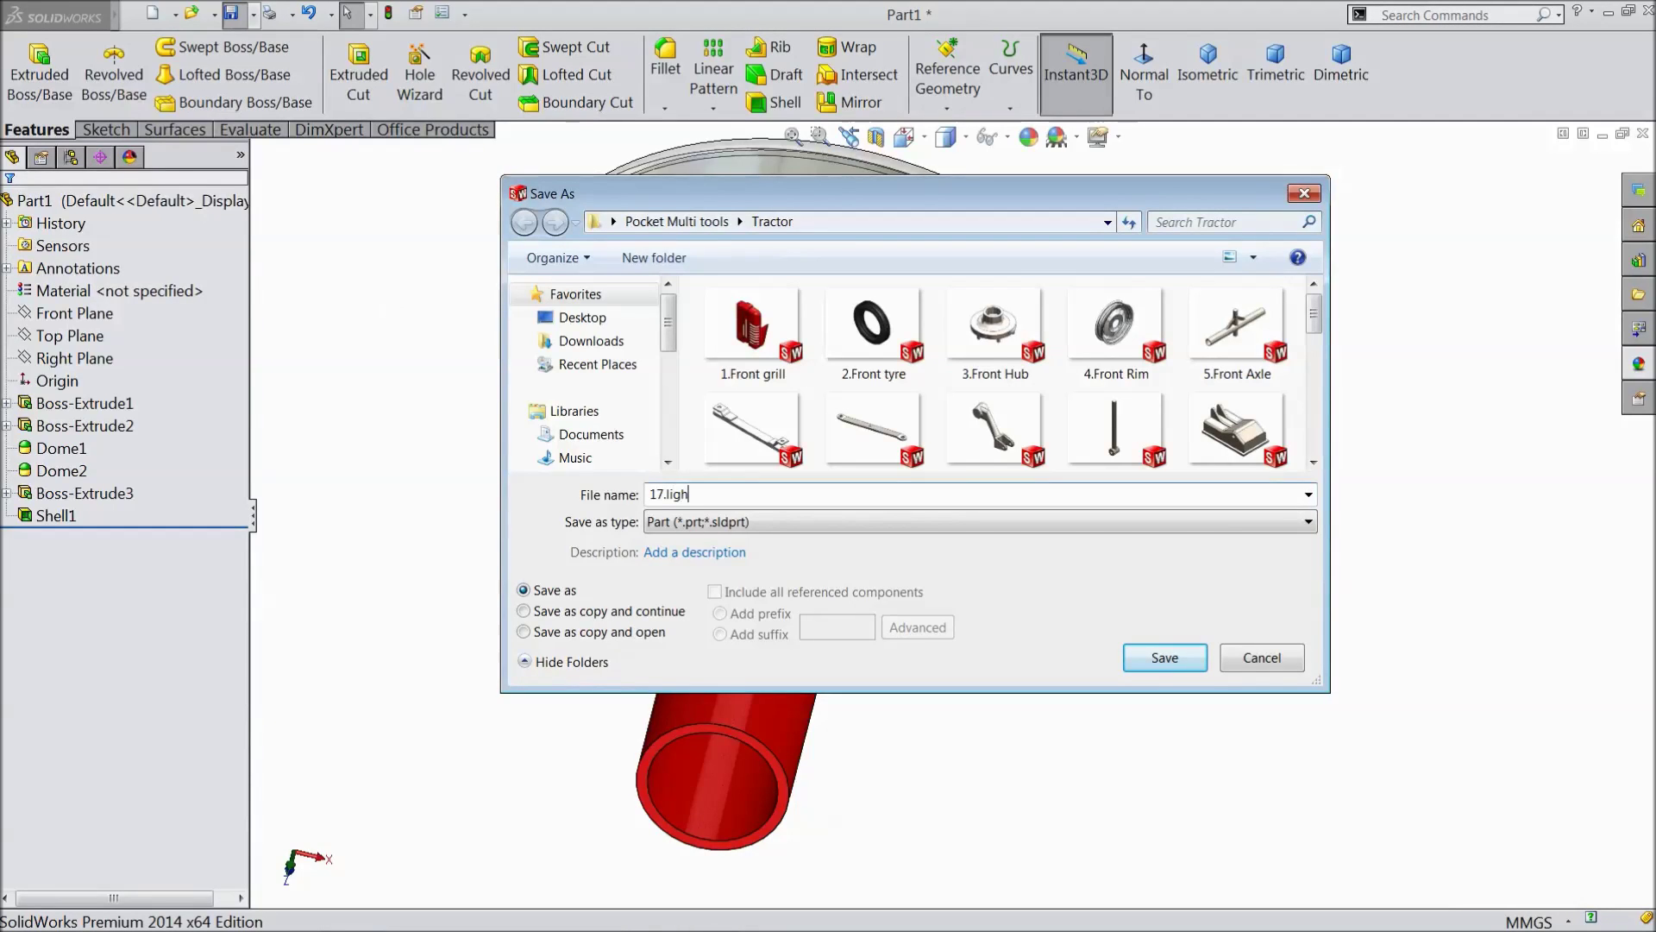
left_click(1163, 658)
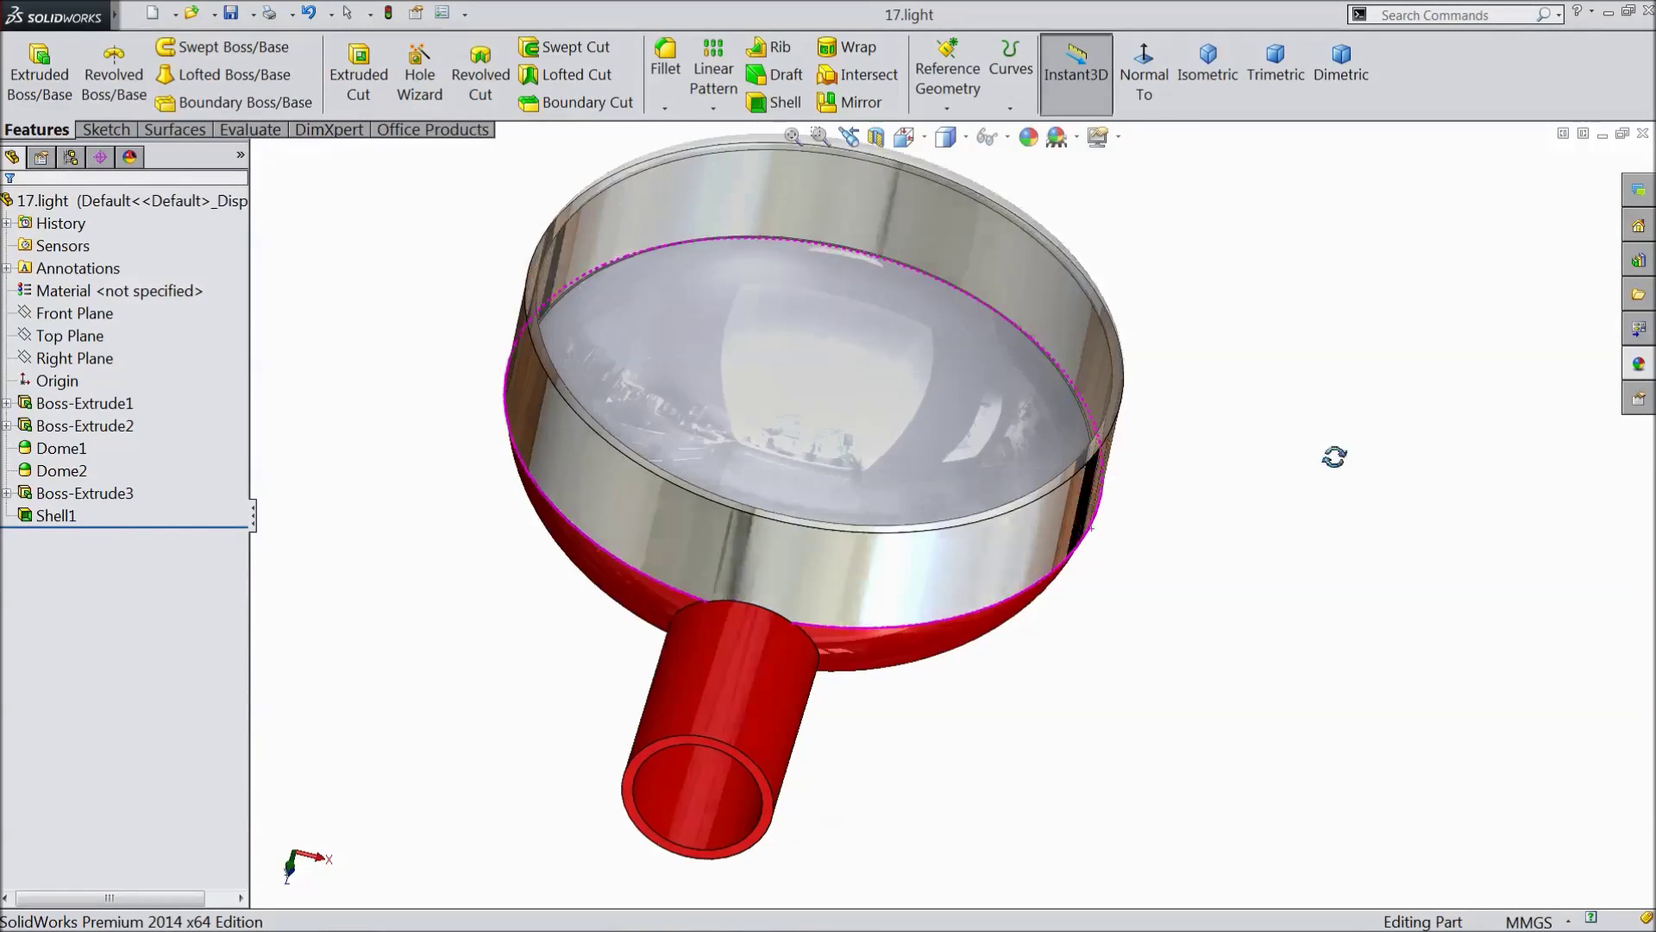